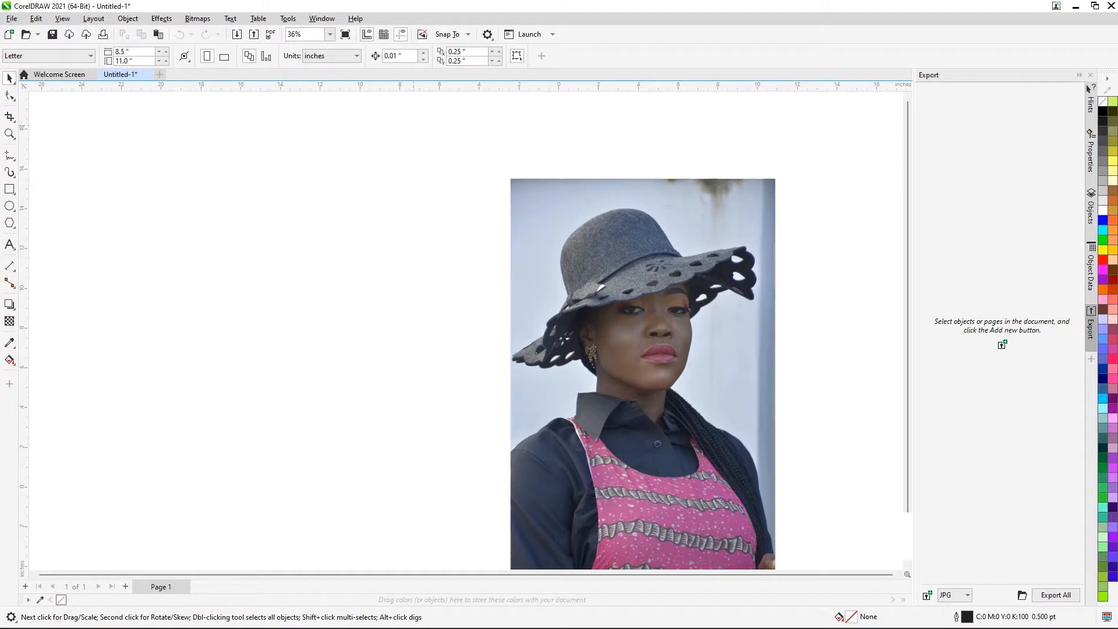
# Select the portrait photo of the woman in the hat
pyautogui.scroll(-2, 761, 310)
pyautogui.scroll(3, 768, 309)
pyautogui.click(631, 175)
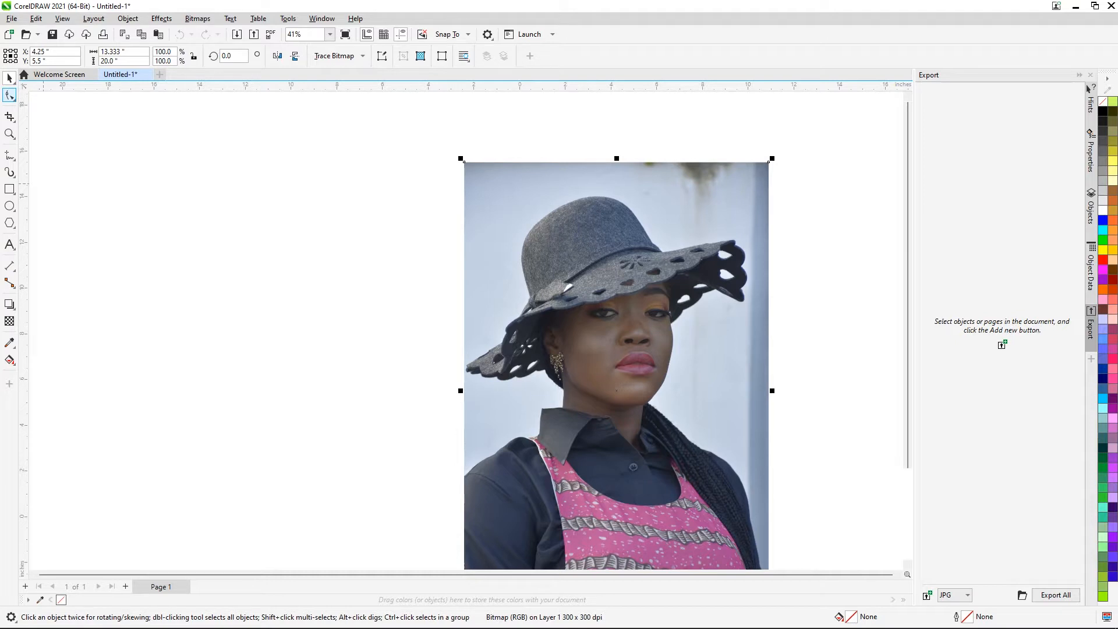
pyautogui.click(9, 95)
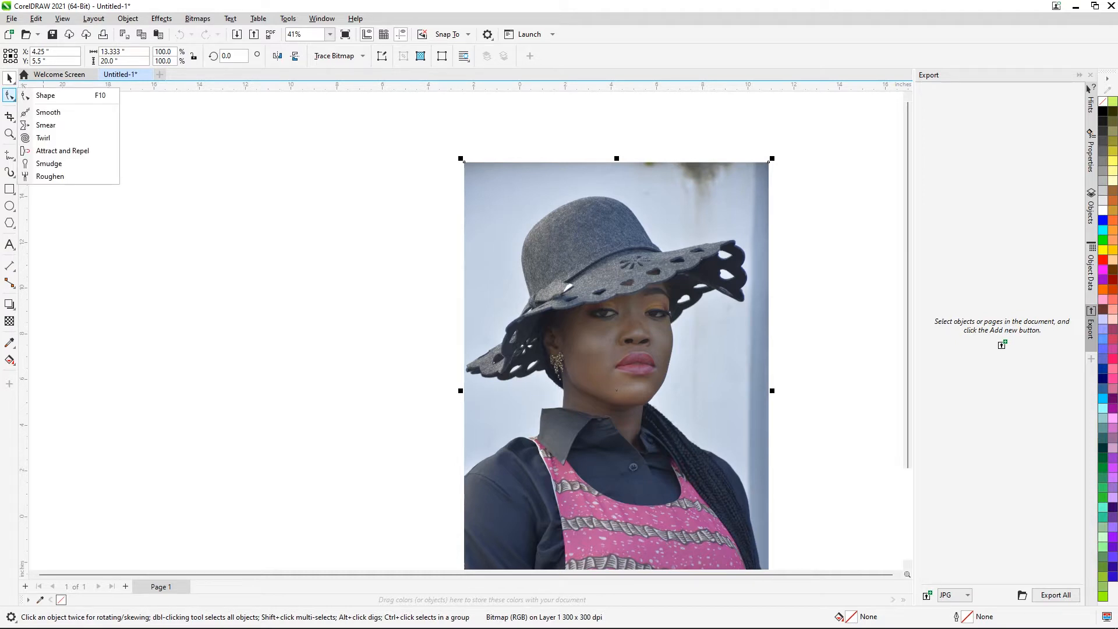
pyautogui.click(8, 88)
pyautogui.click(10, 95)
pyautogui.click(10, 156)
pyautogui.click(12, 158)
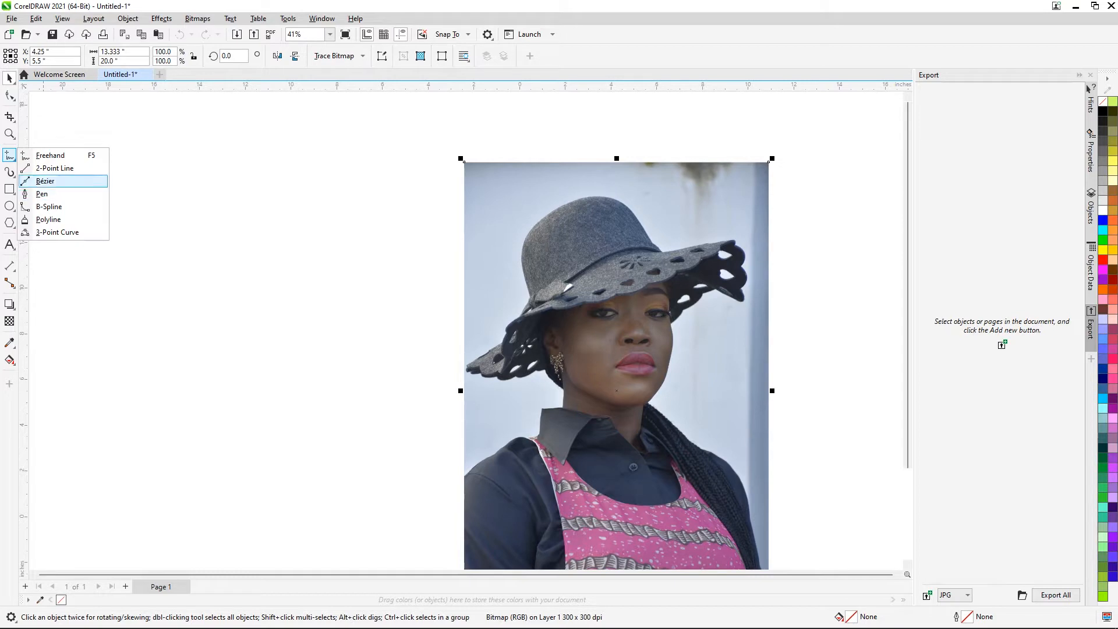
pyautogui.click(12, 98)
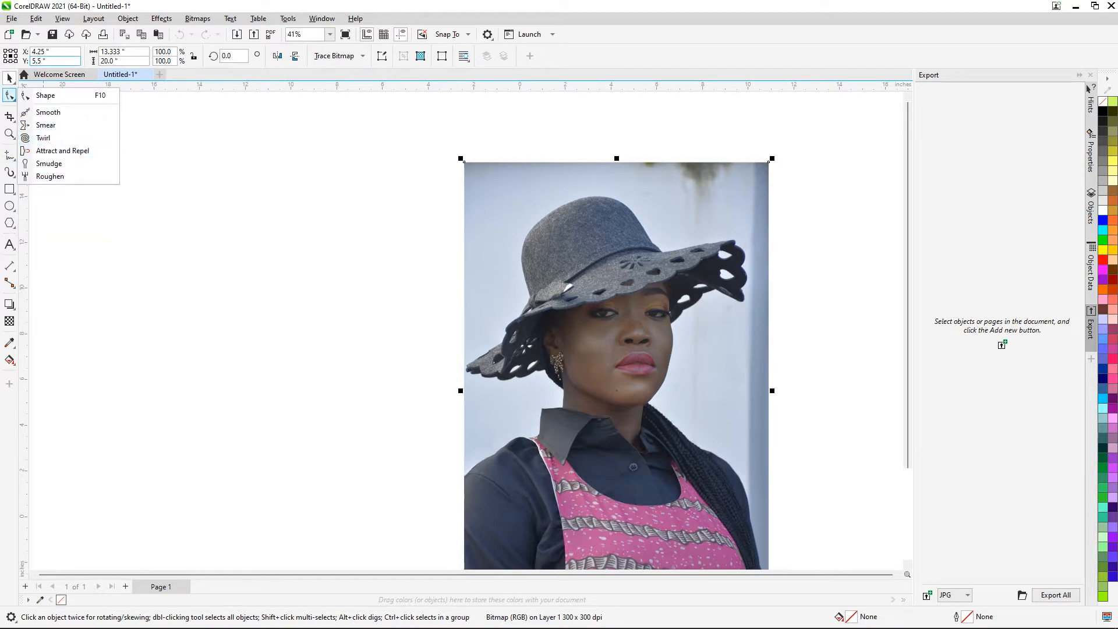
pyautogui.click(13, 81)
pyautogui.click(12, 98)
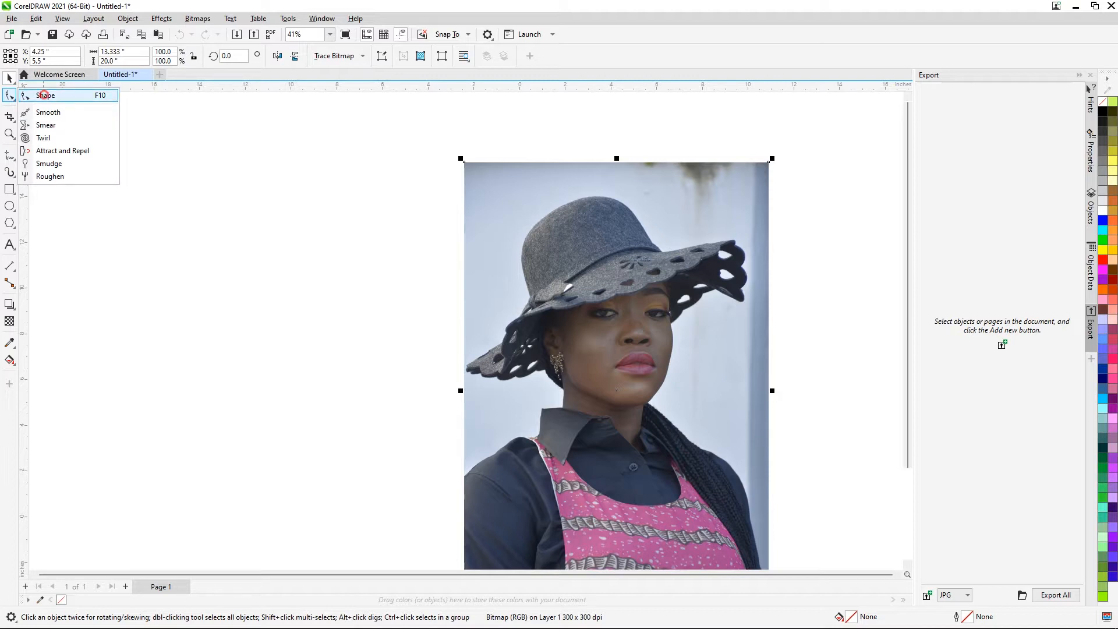
# Activate the Shape tool on the selected photo so its boundary nodes can be edited
pyautogui.click(44, 96)
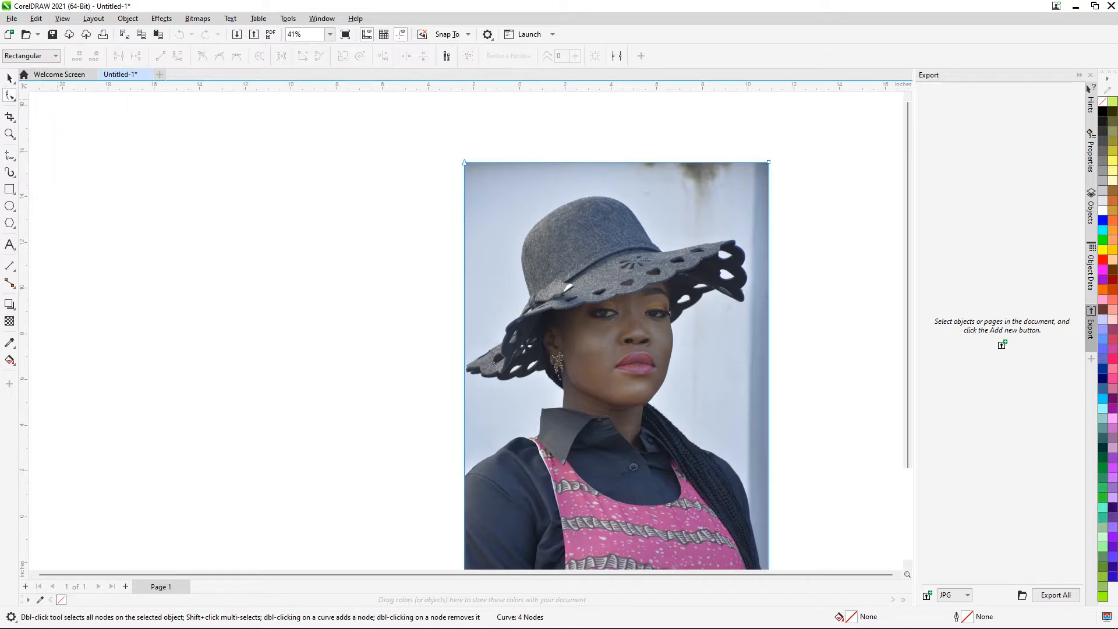
pyautogui.click(9, 77)
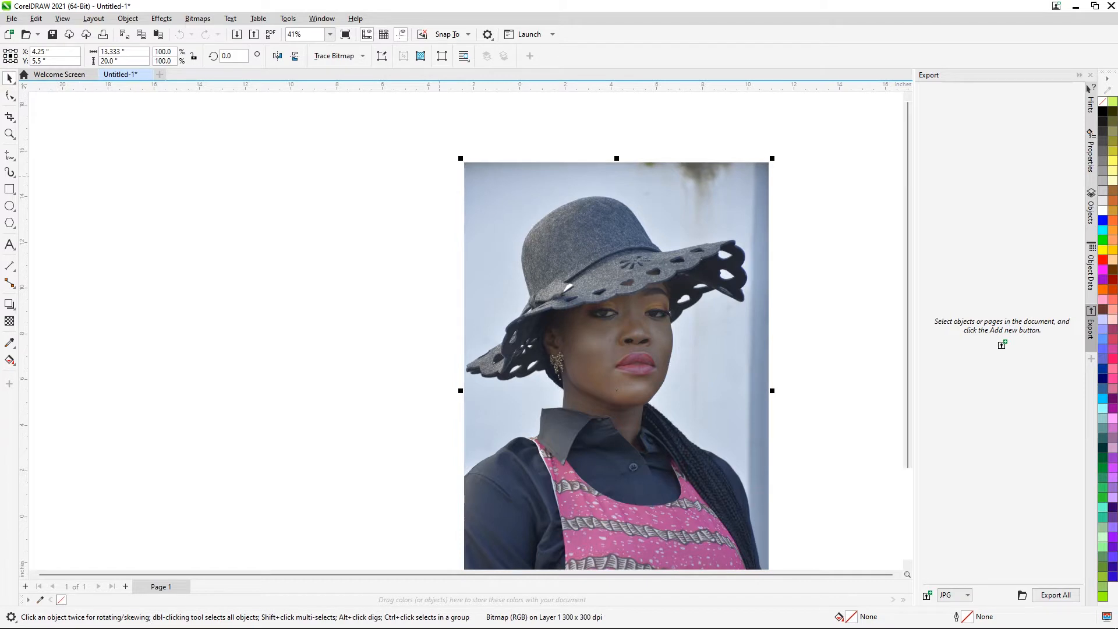
pyautogui.click(10, 95)
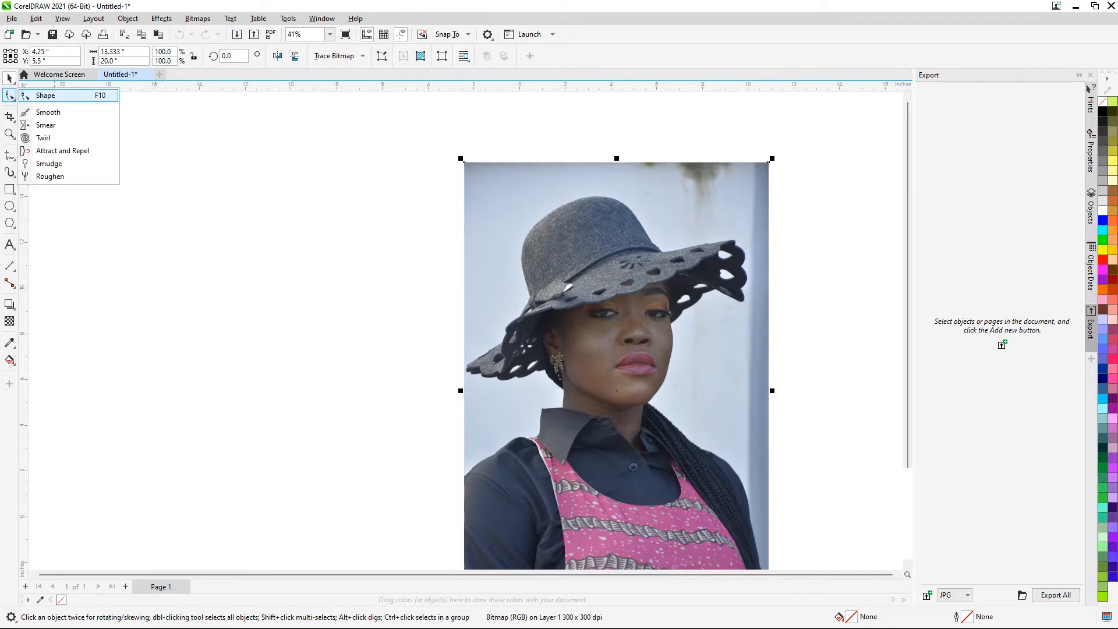
pyautogui.click(46, 96)
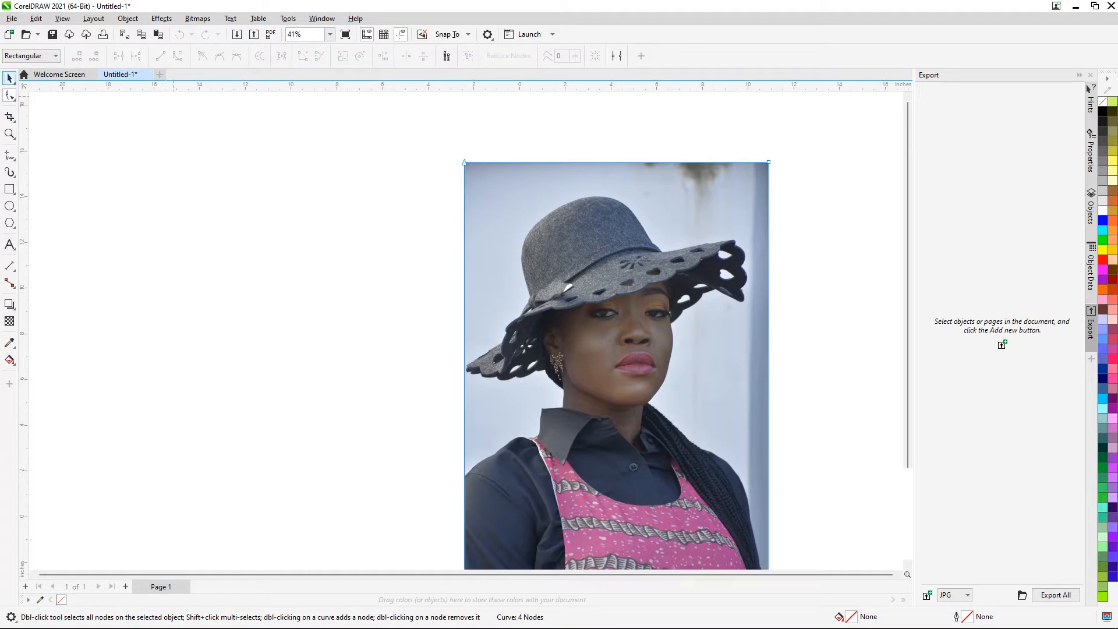
pyautogui.click(10, 77)
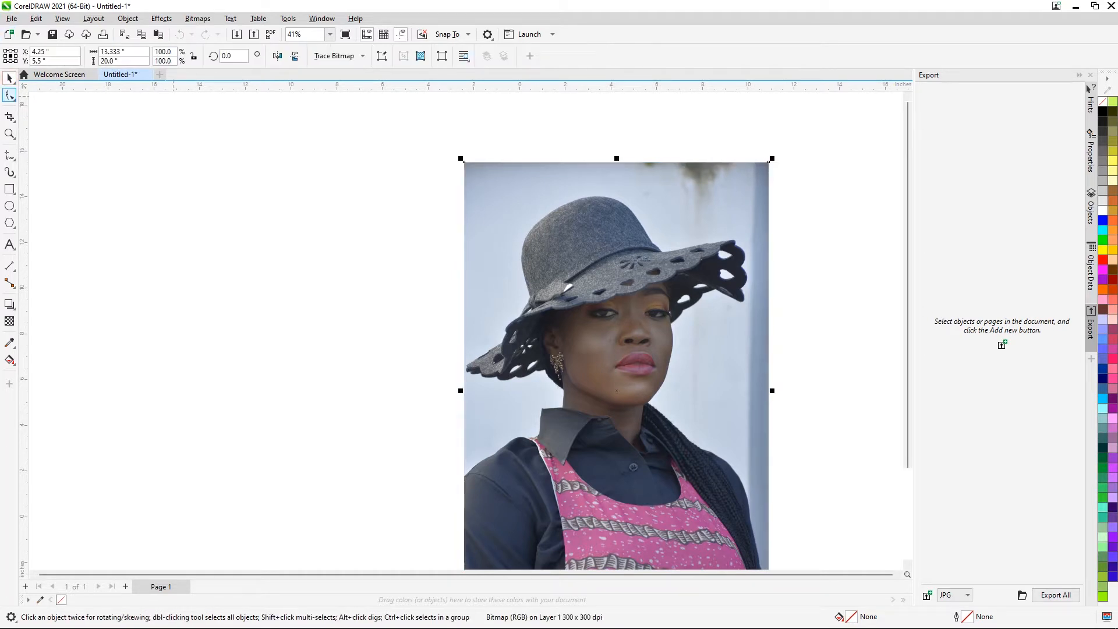
pyautogui.click(10, 96)
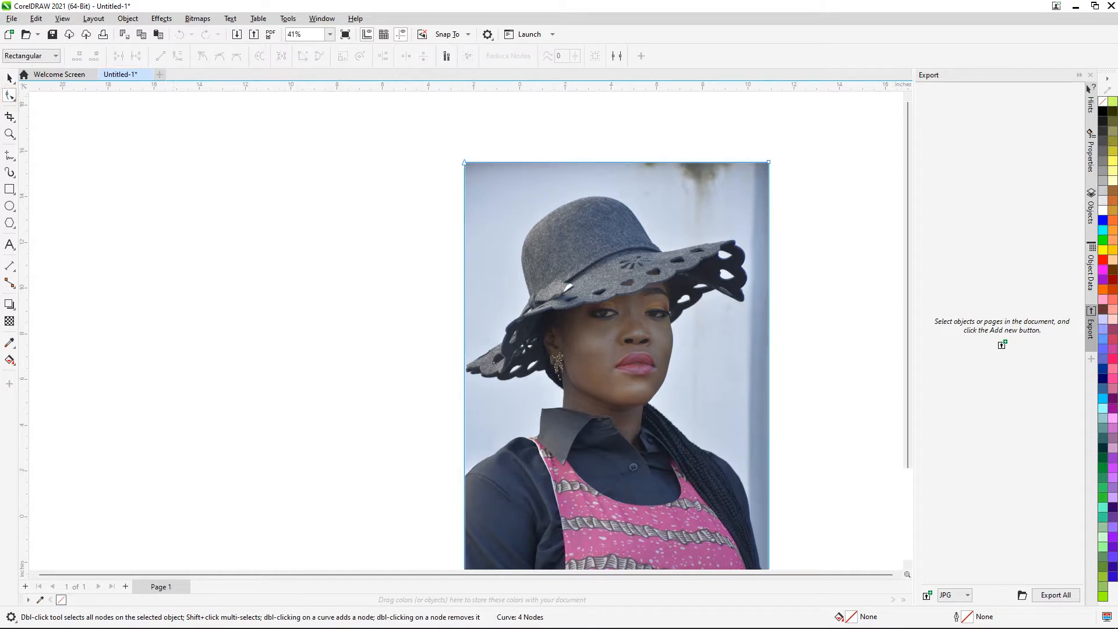
# Examine the hat's outline and the surrounding background up close and at full view
pyautogui.scroll(-3, 704, 261)
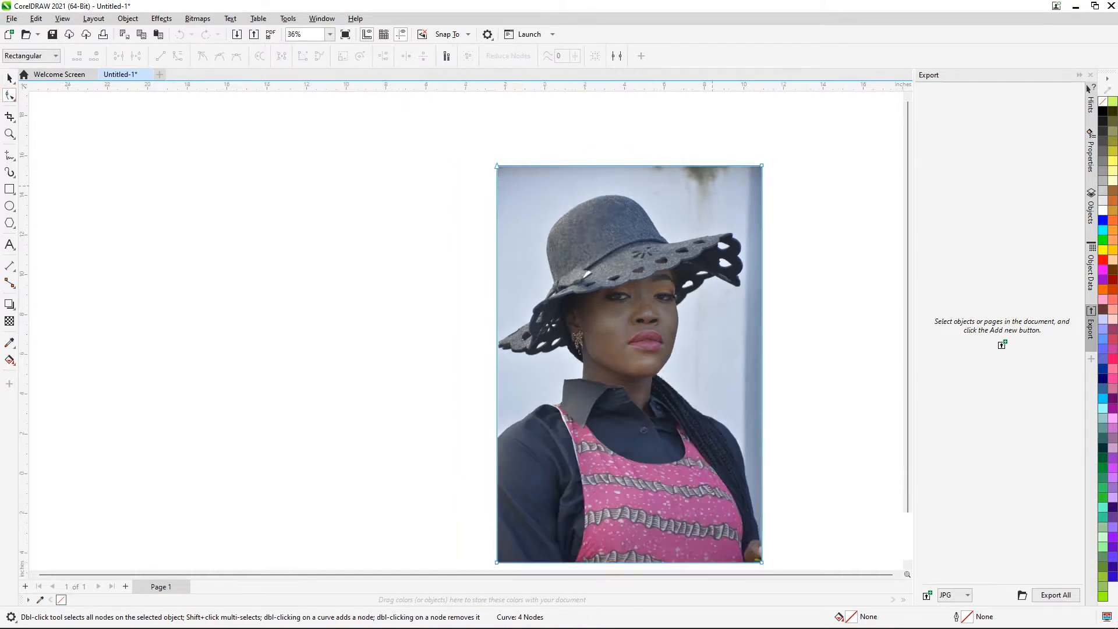
pyautogui.scroll(4, 704, 262)
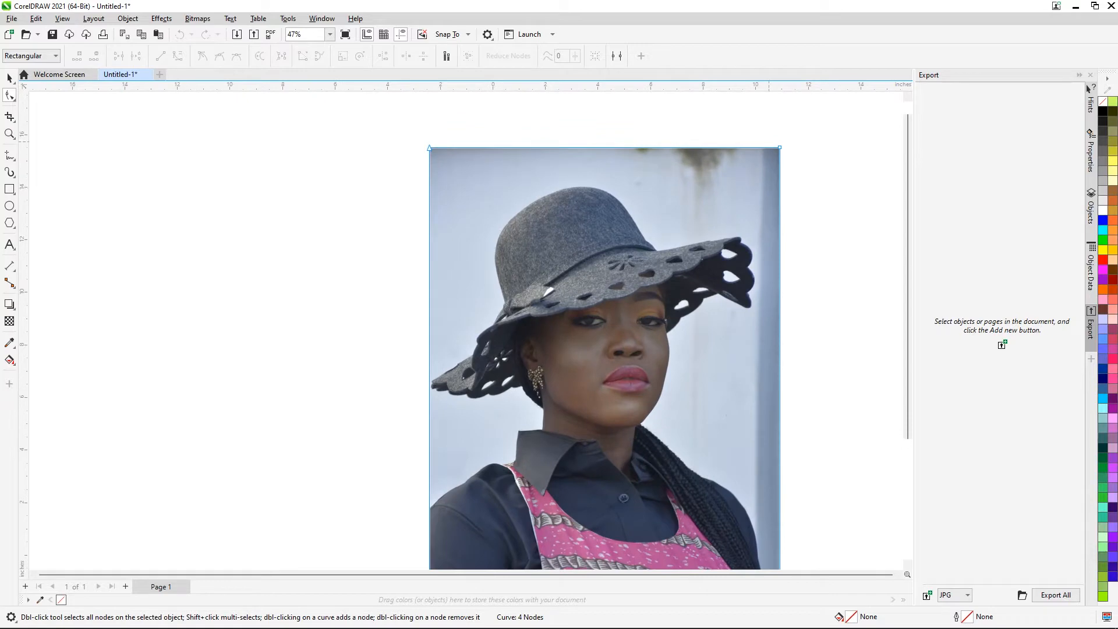
pyautogui.scroll(2, 585, 163)
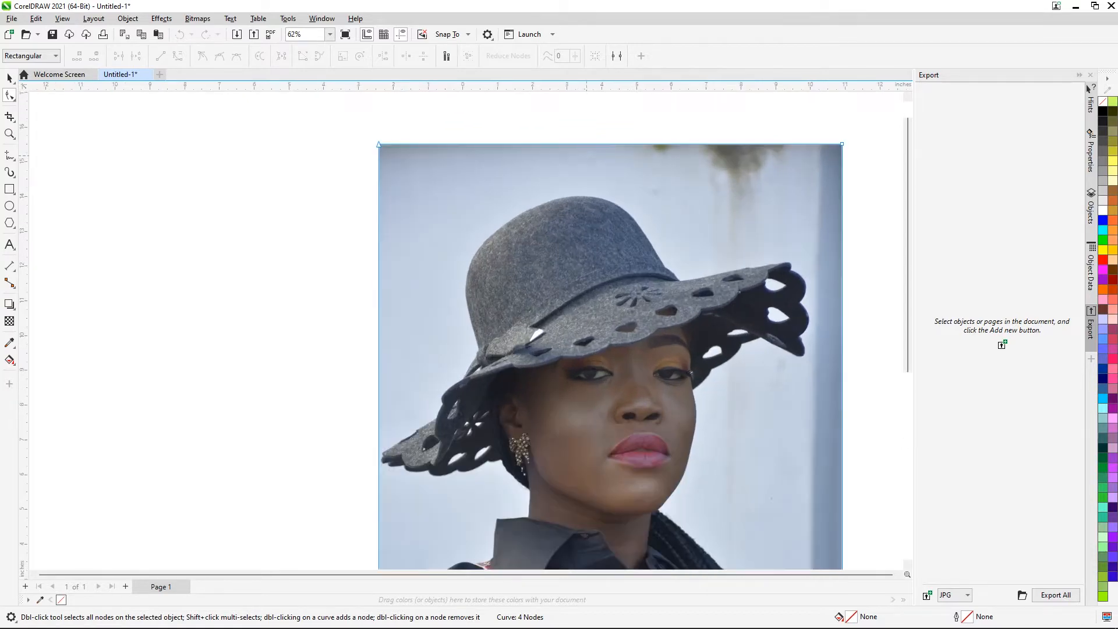
pyautogui.scroll(2, 564, 145)
pyautogui.scroll(-2, 564, 145)
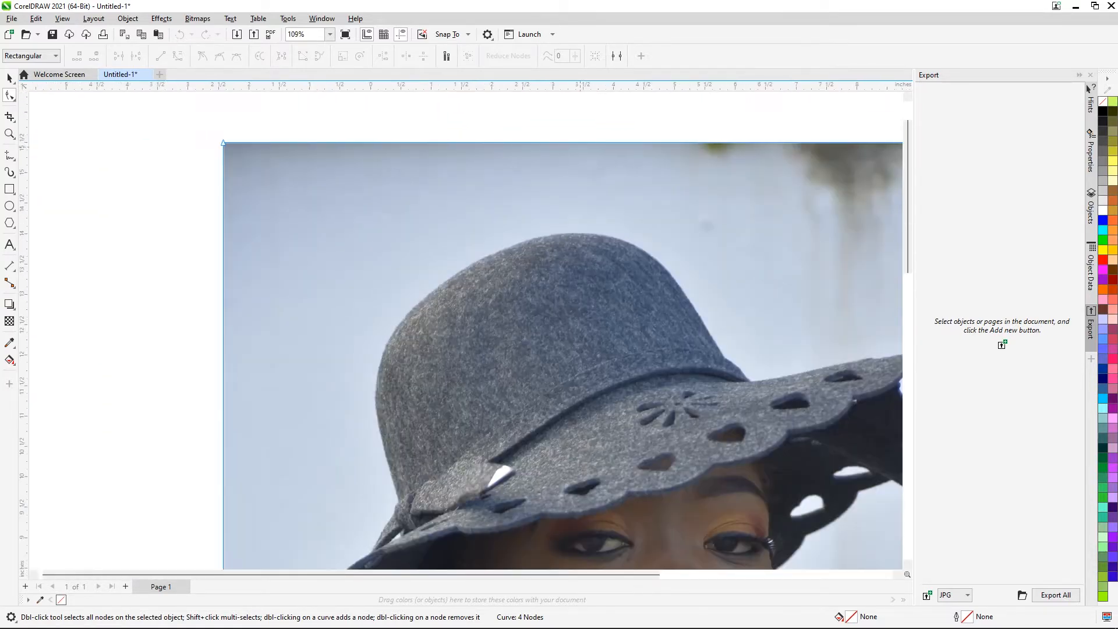
pyautogui.scroll(2, 564, 146)
pyautogui.scroll(-3, 564, 145)
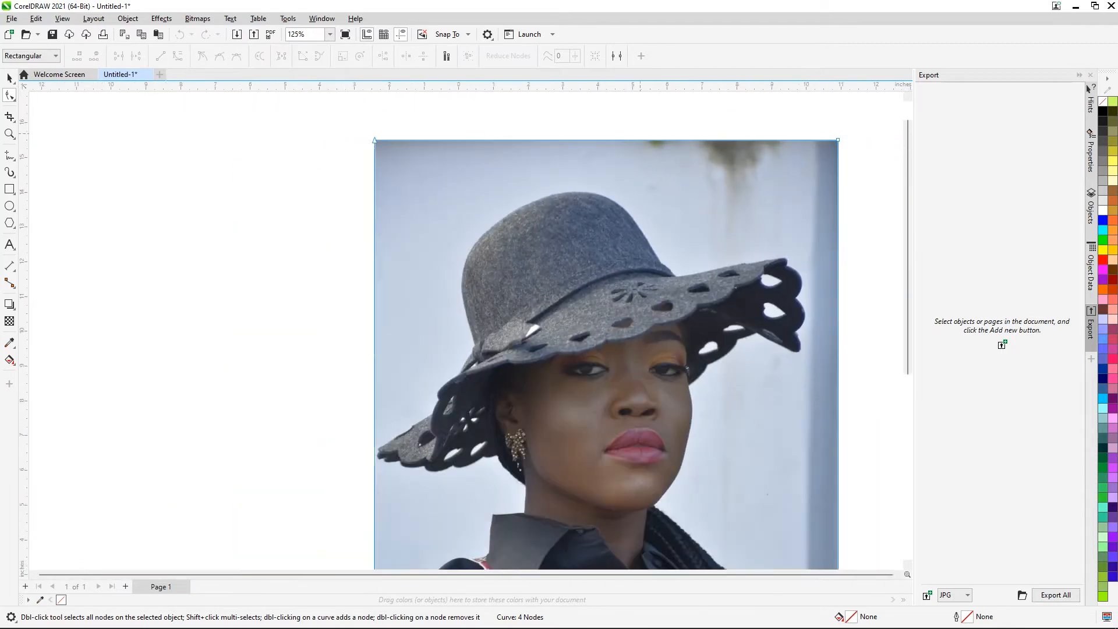
pyautogui.scroll(-2, 588, 175)
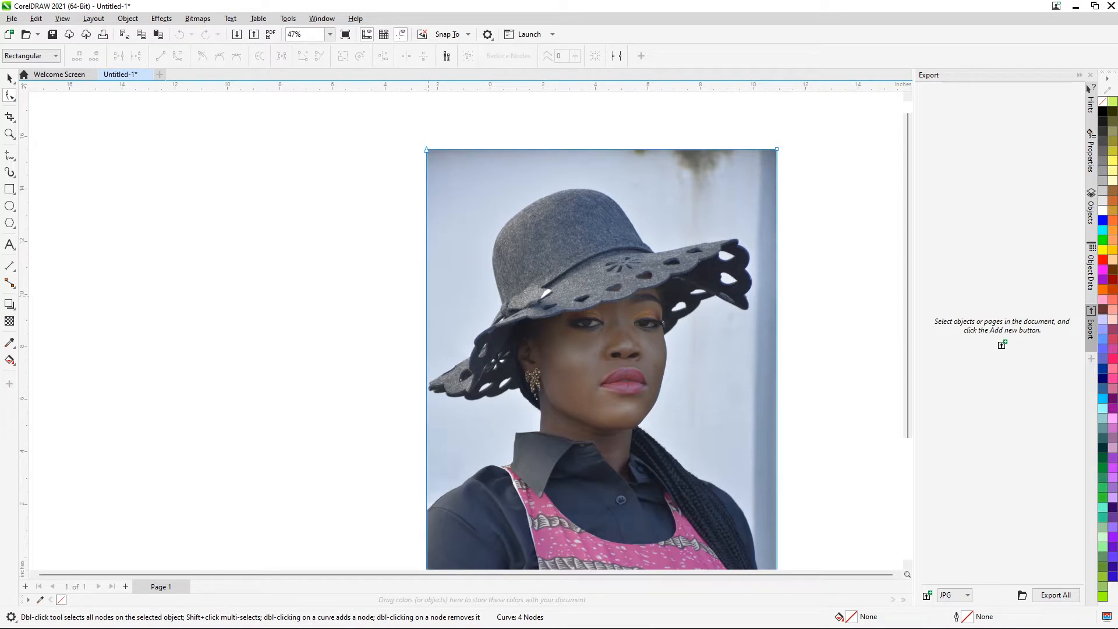
pyautogui.doubleClick(427, 296)
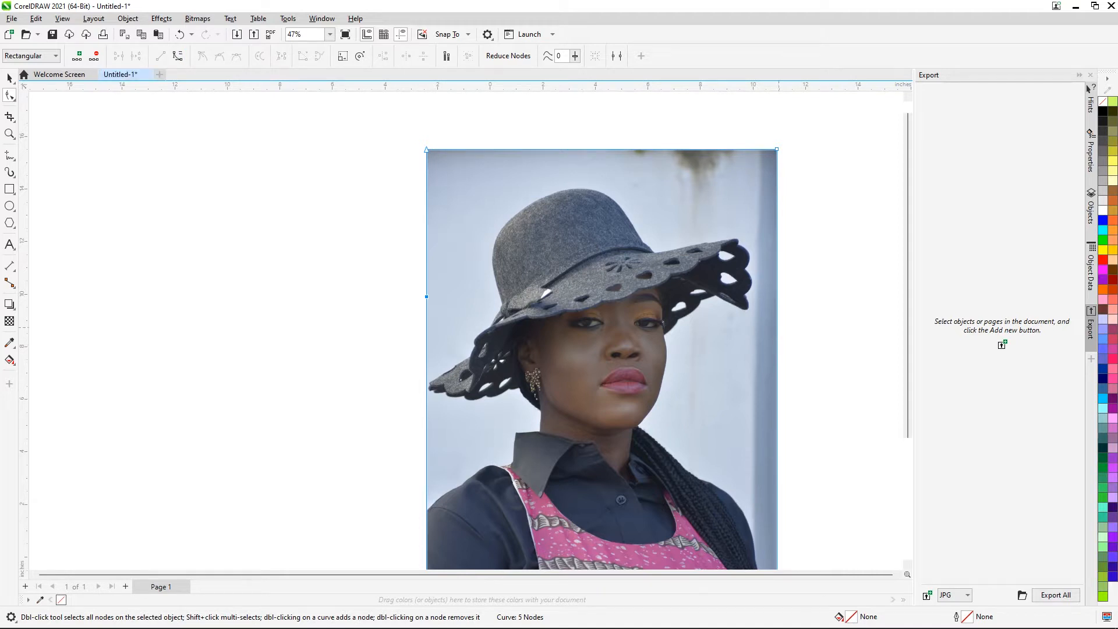
pyautogui.doubleClick(777, 320)
pyautogui.doubleClick(777, 394)
pyautogui.hotkey('ctrl', 'z')
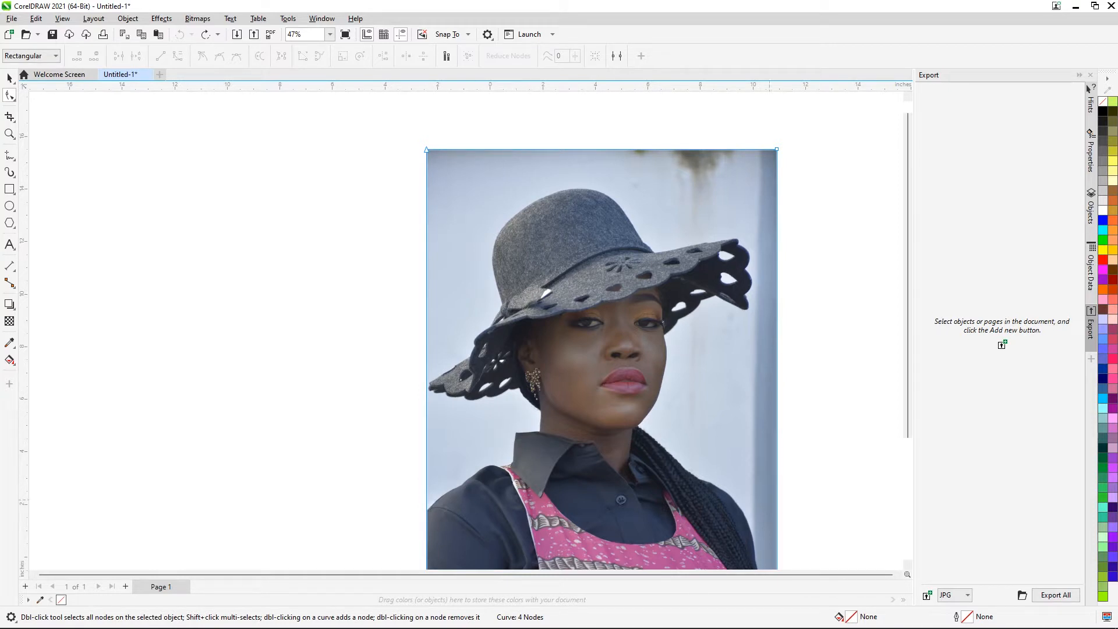
# Add boundary nodes on the photo's left edge, one where the shoulder meets it and one just below the hat brim
pyautogui.scroll(1, 433, 454)
pyautogui.scroll(2, 424, 532)
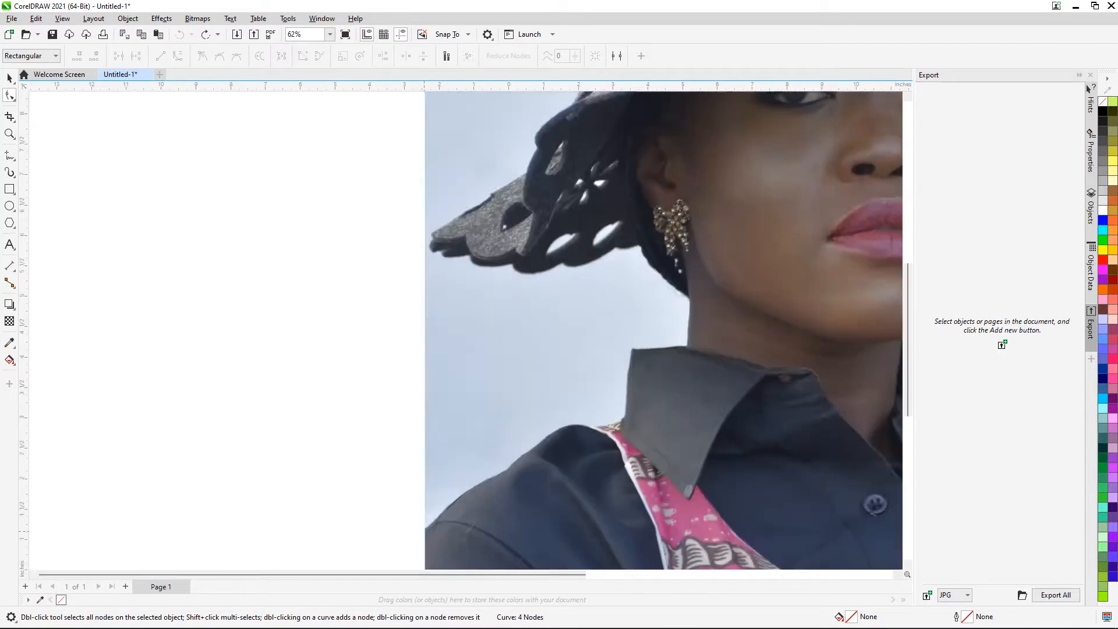
pyautogui.doubleClick(426, 527)
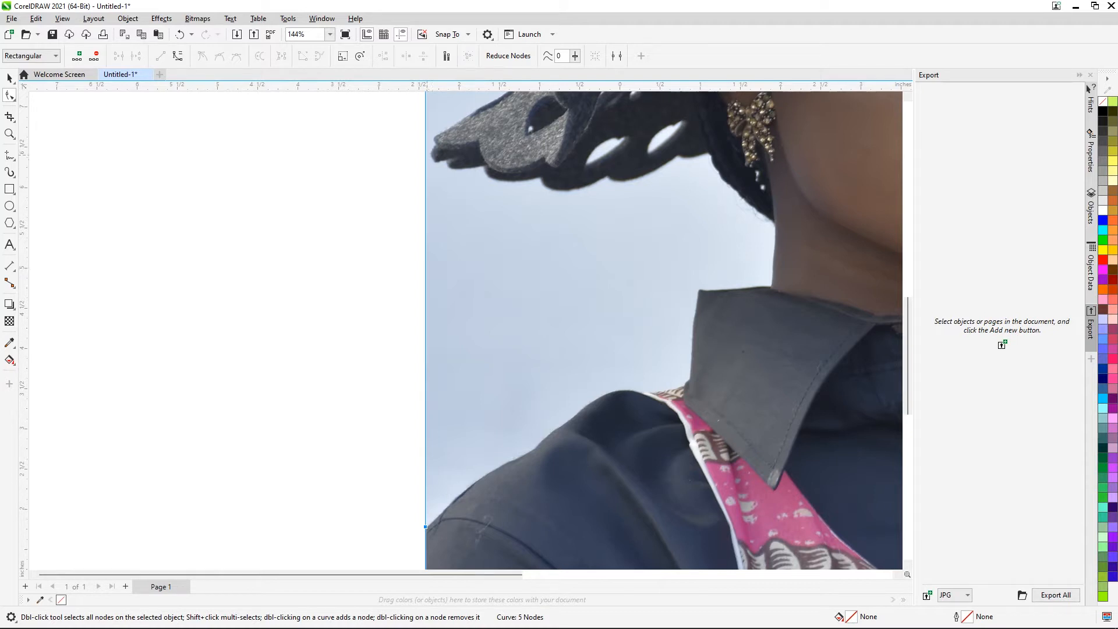
pyautogui.click(425, 154)
# Add a node midway between the brim and shoulder nodes and pull it inward to the neck, hiding the background there
pyautogui.moveTo(425, 273)
pyautogui.mouseDown()
pyautogui.moveTo(548, 274)
pyautogui.moveTo(425, 280)
pyautogui.mouseUp()
pyautogui.doubleClick(426, 279)
pyautogui.click(424, 280)
pyautogui.moveTo(424, 280); pyautogui.dragTo(773, 252)
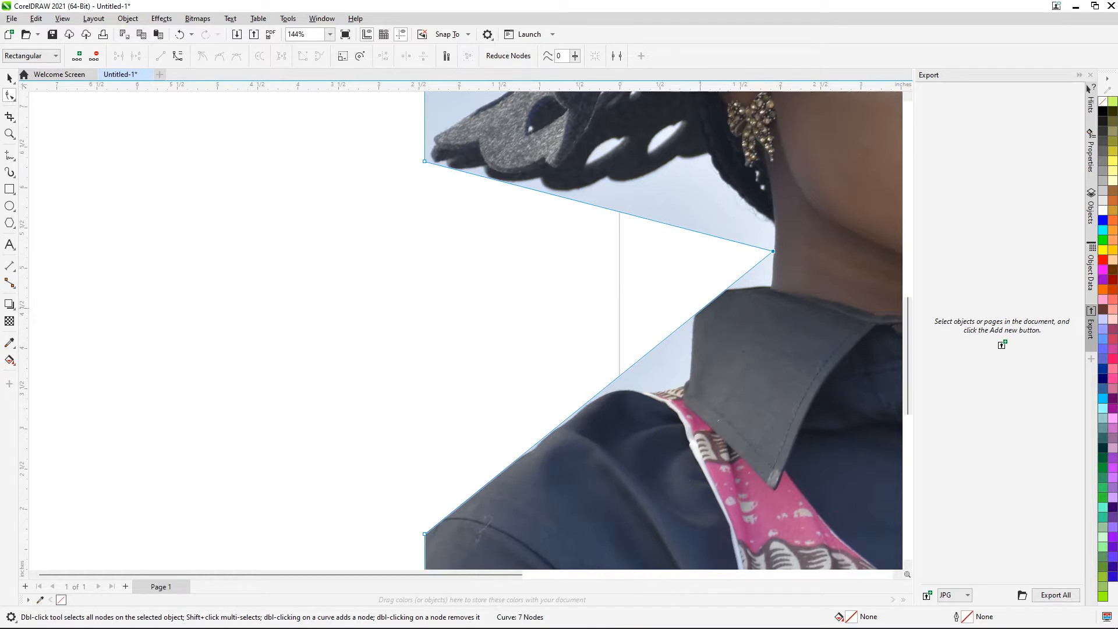
# Fine-tune the inner boundary node so it sits on the edge of the neck just above the collar
pyautogui.scroll(6, 701, 317)
pyautogui.scroll(-5, 700, 318)
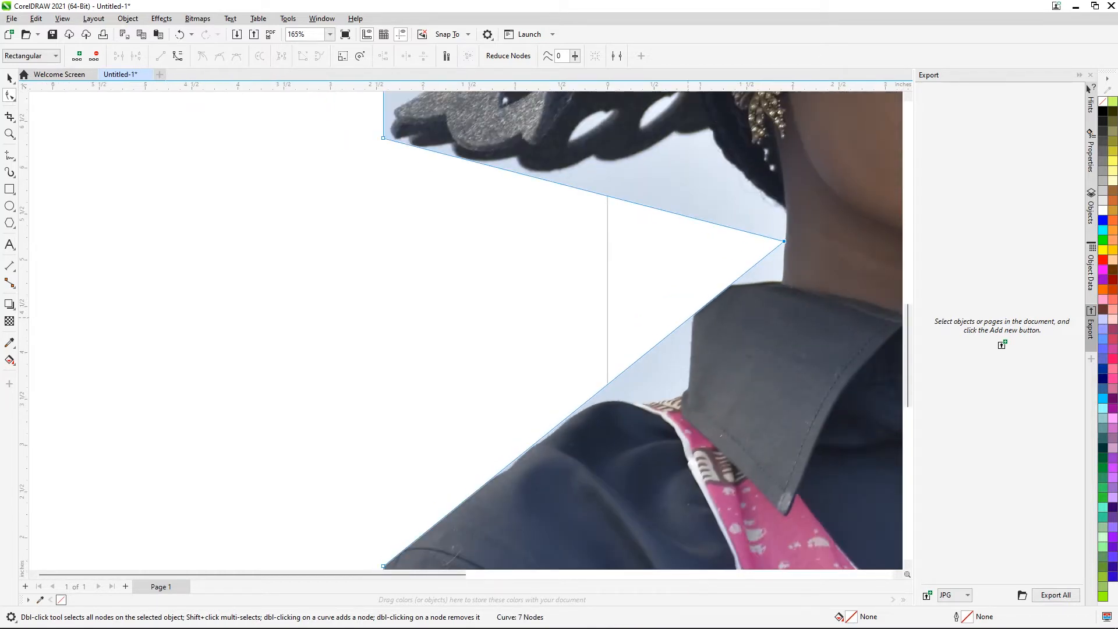
pyautogui.scroll(-3, 668, 284)
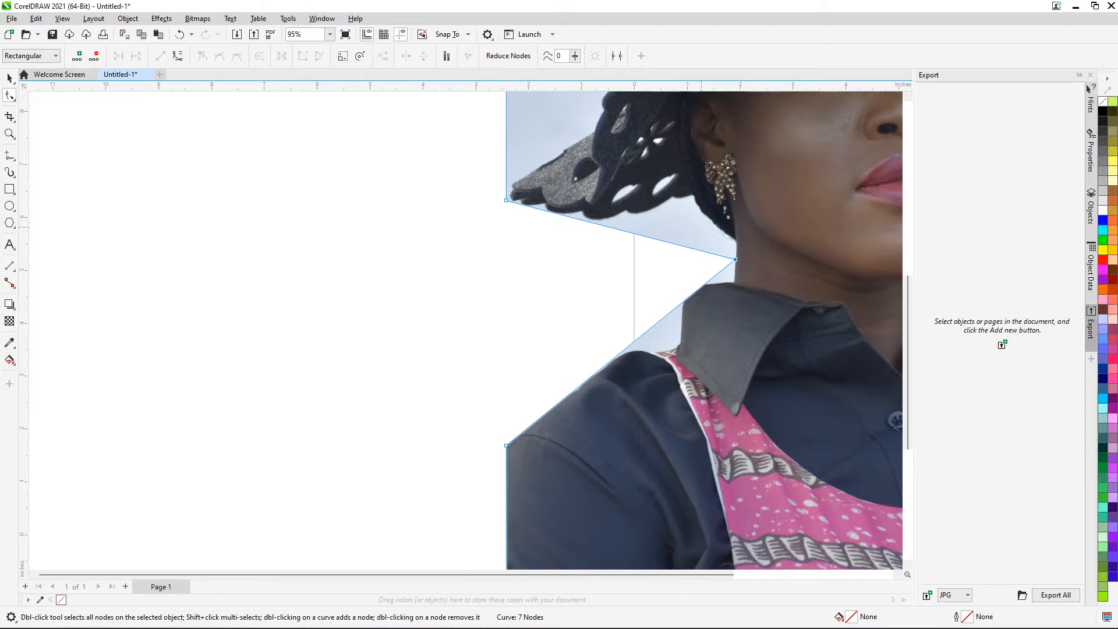
pyautogui.scroll(3, 714, 282)
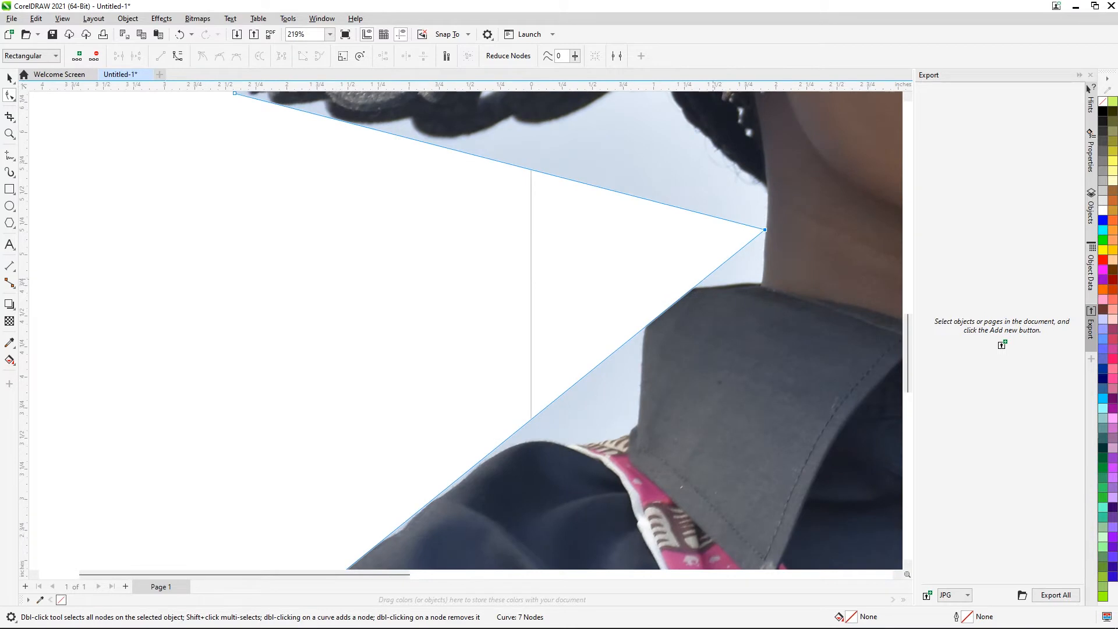
pyautogui.moveTo(765, 229); pyautogui.dragTo(770, 229)
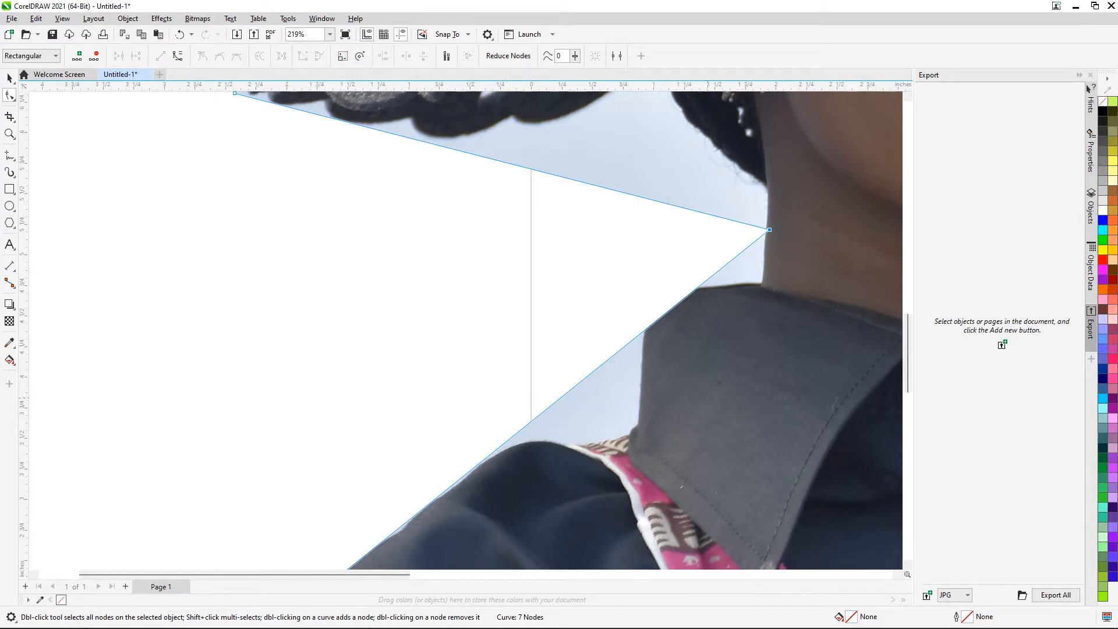
pyautogui.moveTo(770, 229); pyautogui.dragTo(771, 247)
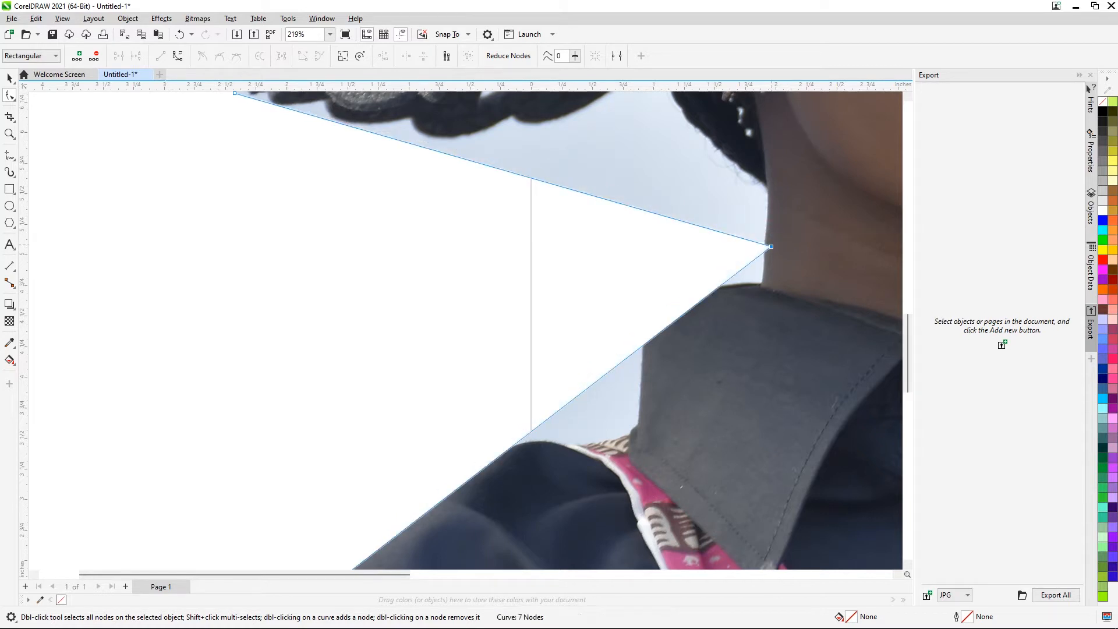
# Add nodes at the shoulder top and the collar's outer edge, and pull a node between them into the collar's base
pyautogui.doubleClick(512, 446)
pyautogui.click(643, 345)
pyautogui.moveTo(586, 387); pyautogui.dragTo(627, 433)
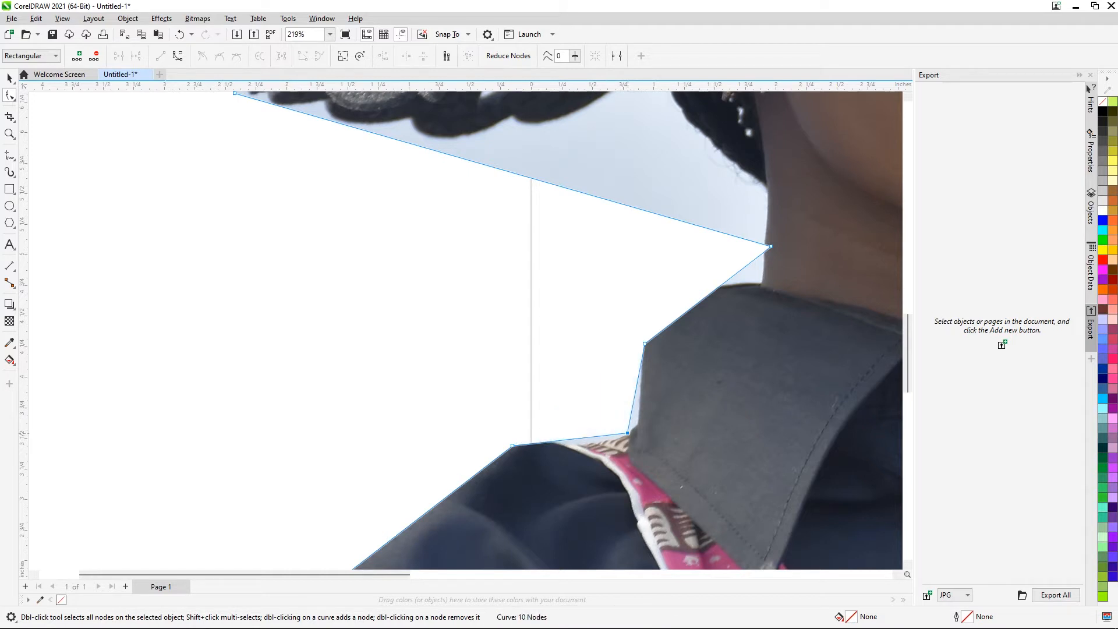
pyautogui.moveTo(628, 433); pyautogui.dragTo(634, 433)
pyautogui.moveTo(634, 433); pyautogui.dragTo(639, 429)
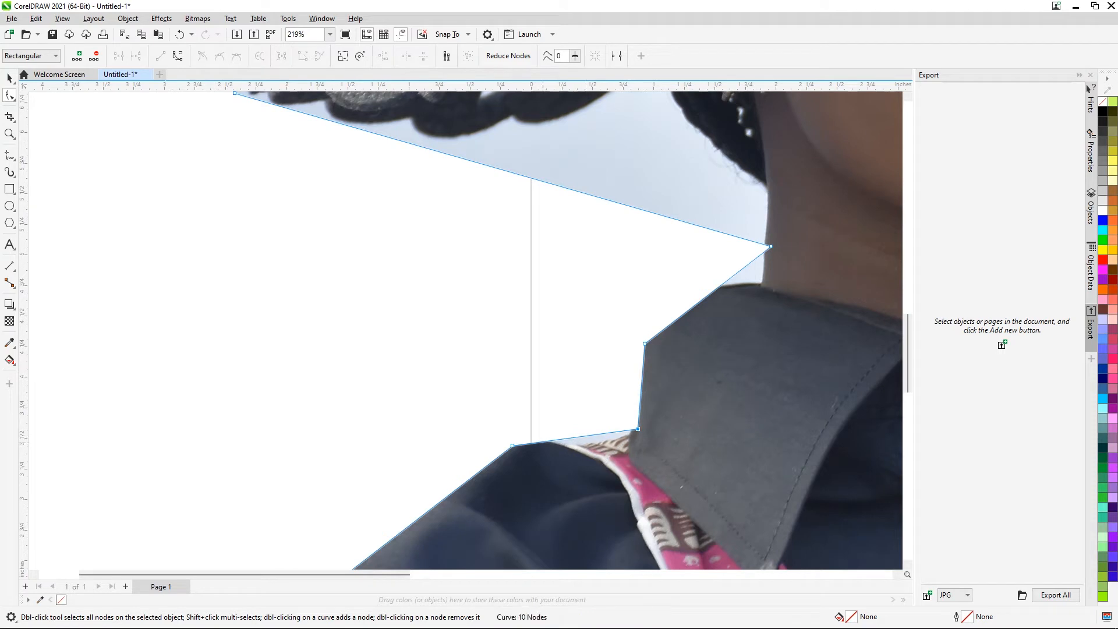
# Add two nodes between the shoulder top and collar base, moving the second down onto the patterned strap
pyautogui.doubleClick(546, 441)
pyautogui.doubleClick(594, 435)
pyautogui.moveTo(594, 435); pyautogui.dragTo(594, 450)
# Convert the boundary segment between the shoulder top and the strap node to a curve
pyautogui.rightClick(637, 429)
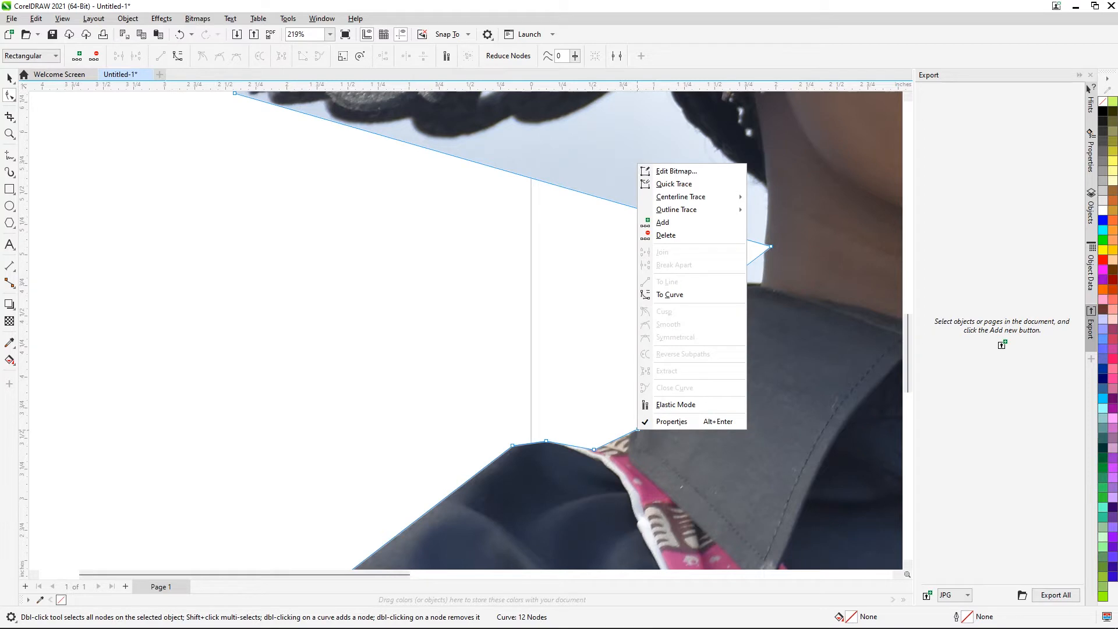
pyautogui.rightClick(616, 438)
pyautogui.click(594, 450)
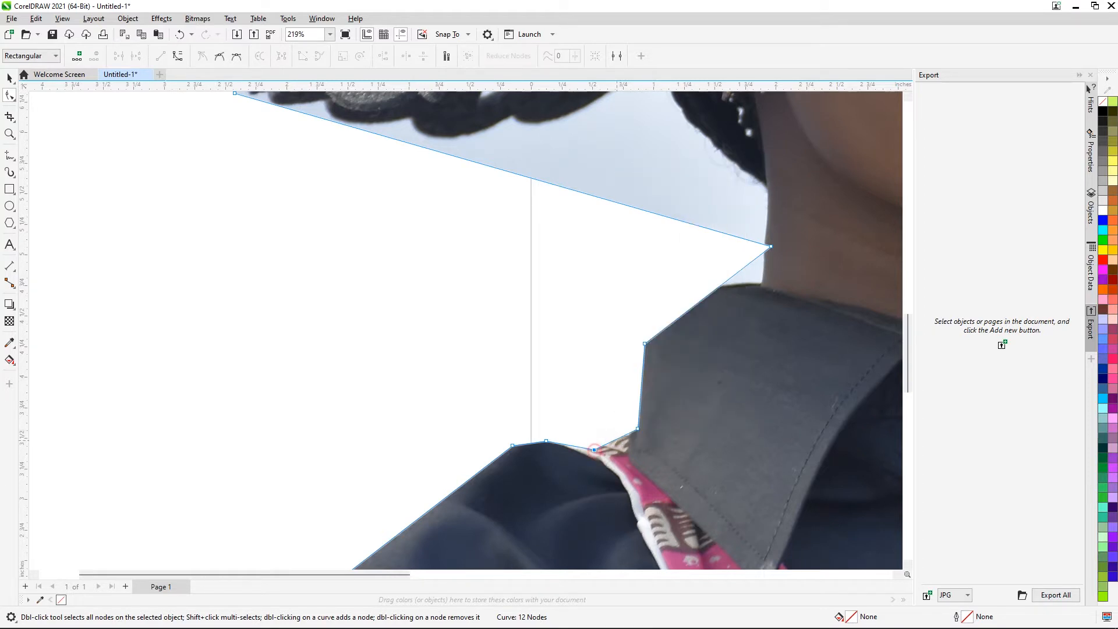
pyautogui.rightClick(594, 449)
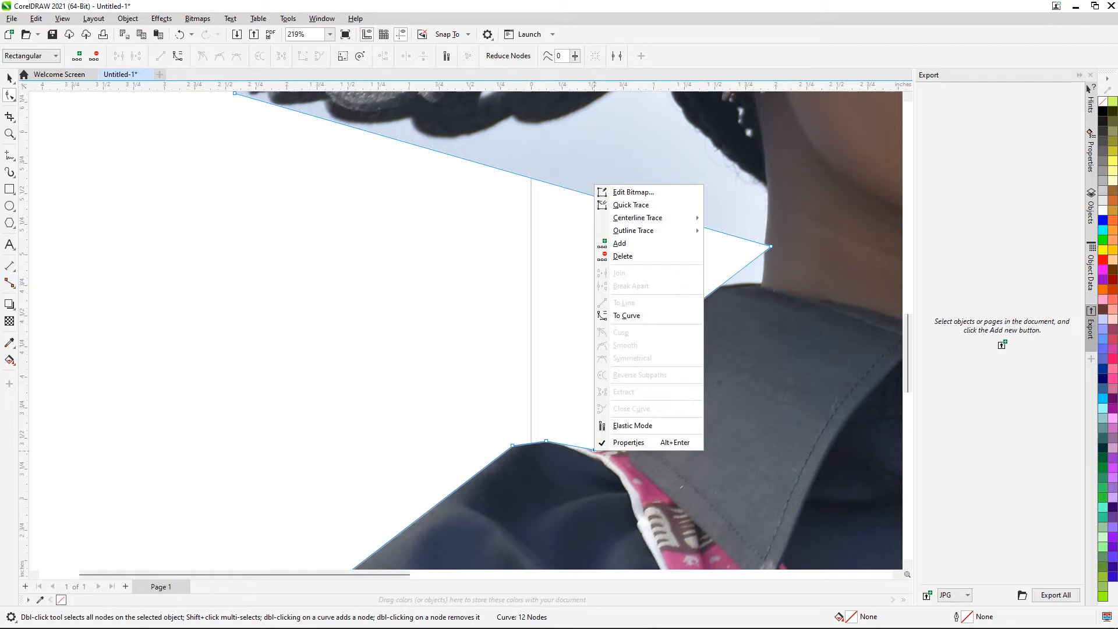
pyautogui.click(692, 48)
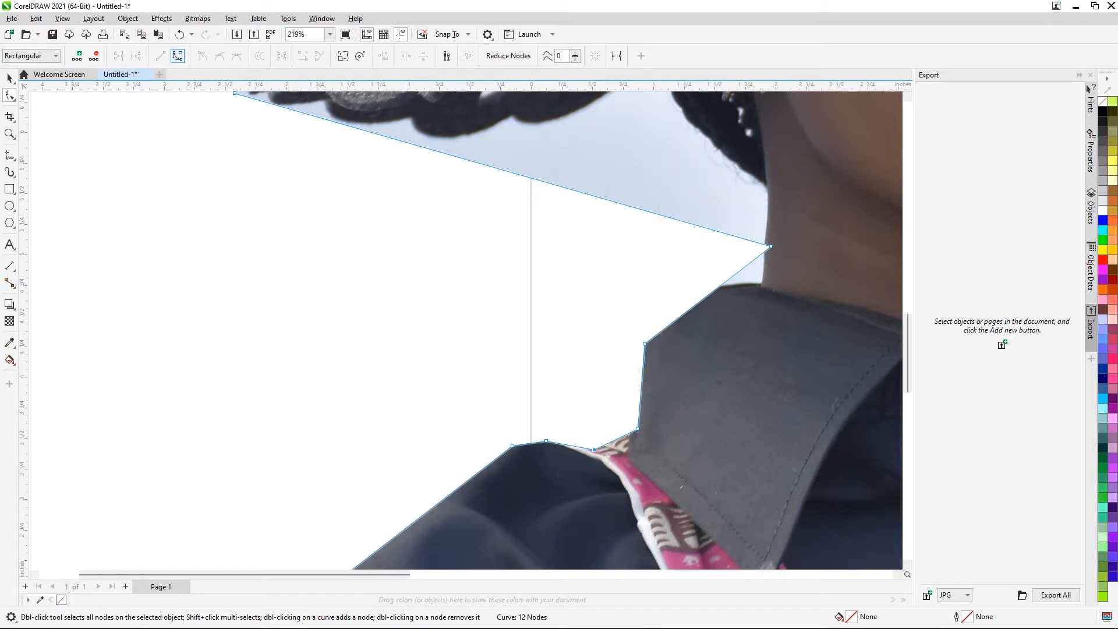
pyautogui.click(178, 55)
pyautogui.scroll(6, 597, 452)
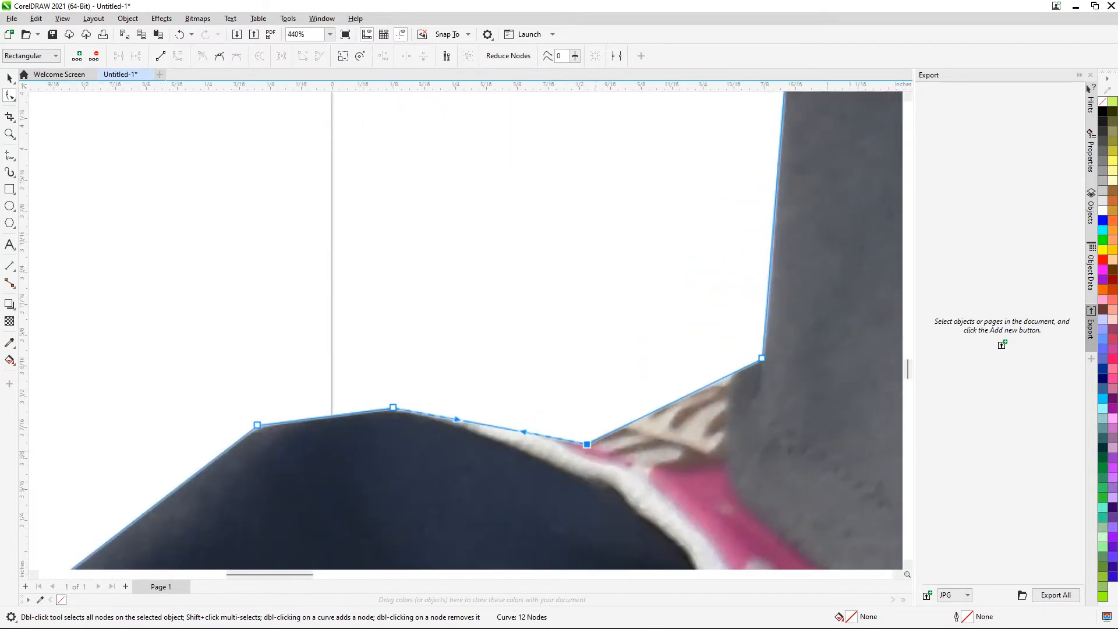
pyautogui.scroll(2, 593, 451)
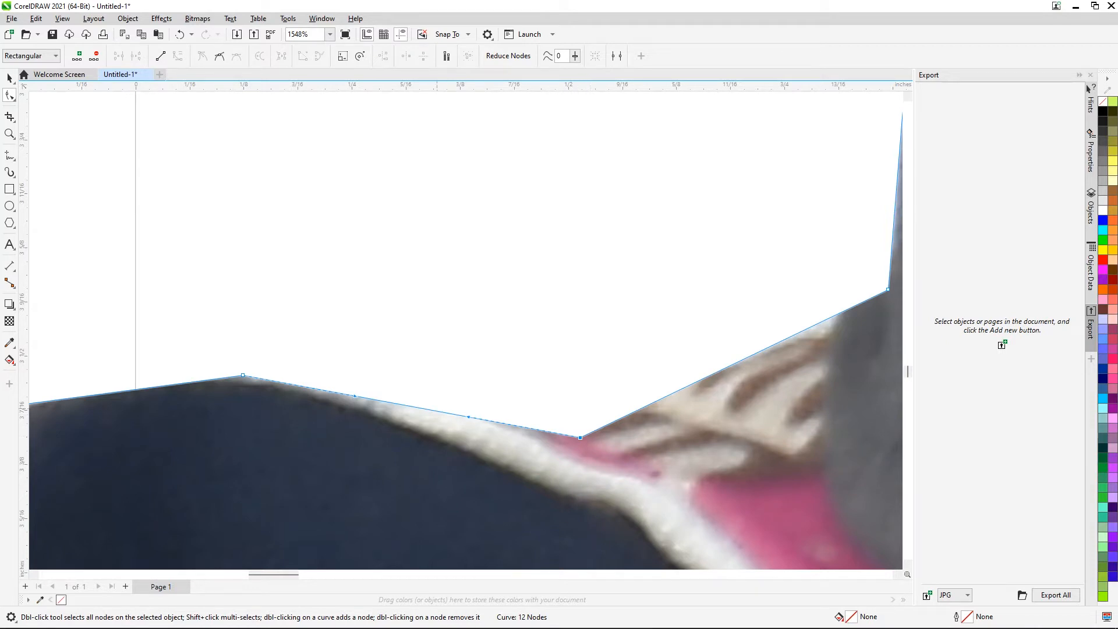
# Add a node midway along the short shoulder-top segment, raise it slightly, convert the segment to a curve, and remove the extra node
pyautogui.scroll(-4, 424, 416)
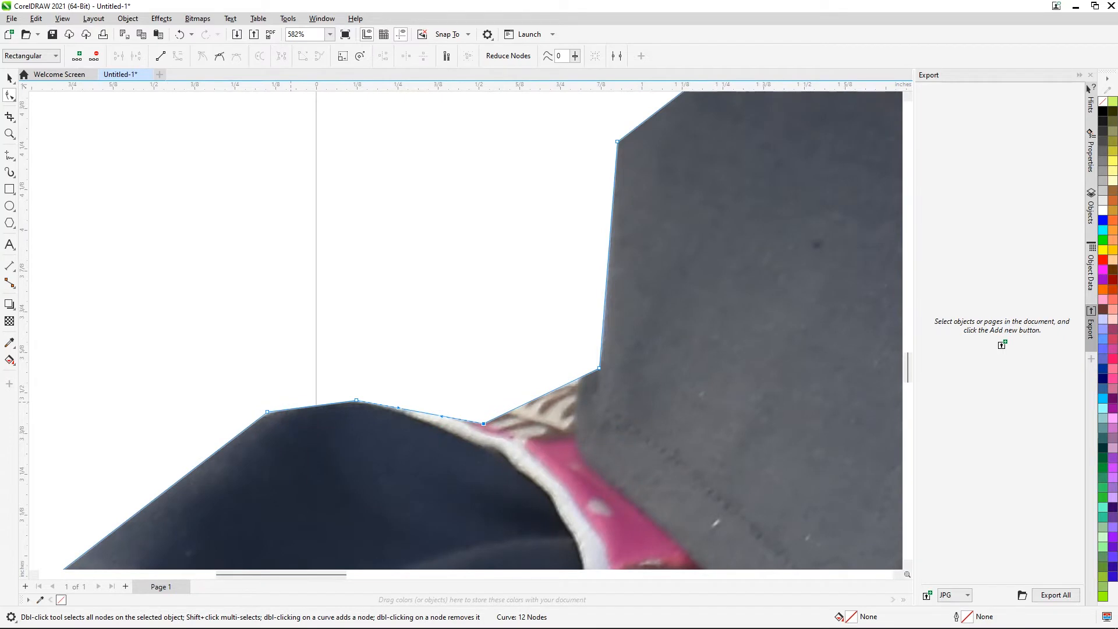
pyautogui.scroll(-2, 277, 429)
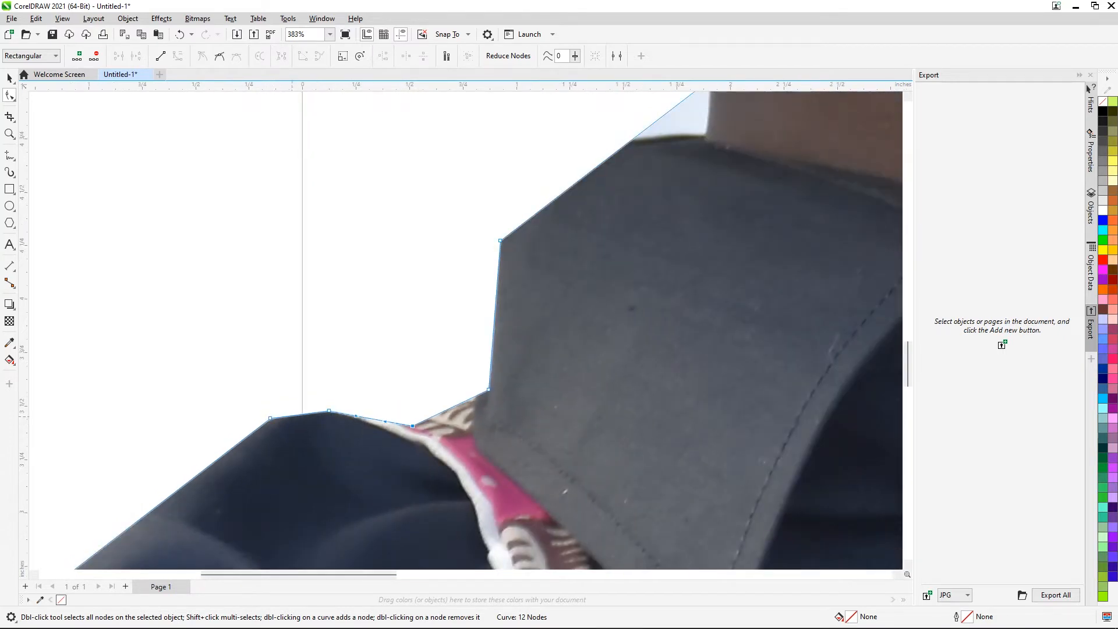
pyautogui.click(299, 414)
pyautogui.moveTo(299, 415); pyautogui.dragTo(299, 415)
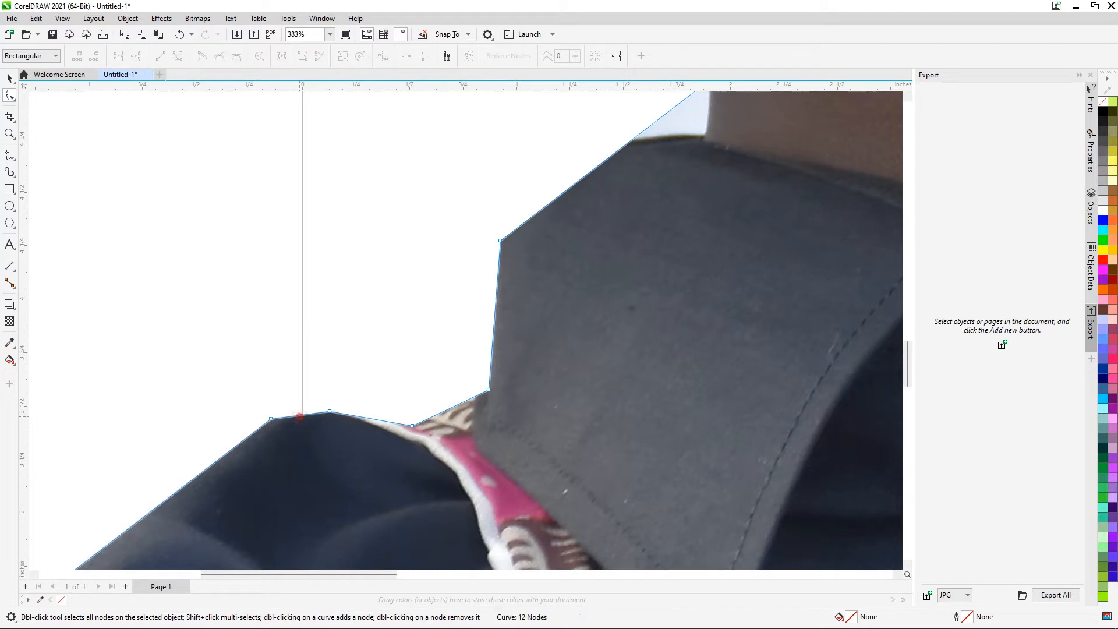
pyautogui.click(302, 415)
pyautogui.moveTo(301, 415); pyautogui.dragTo(300, 416)
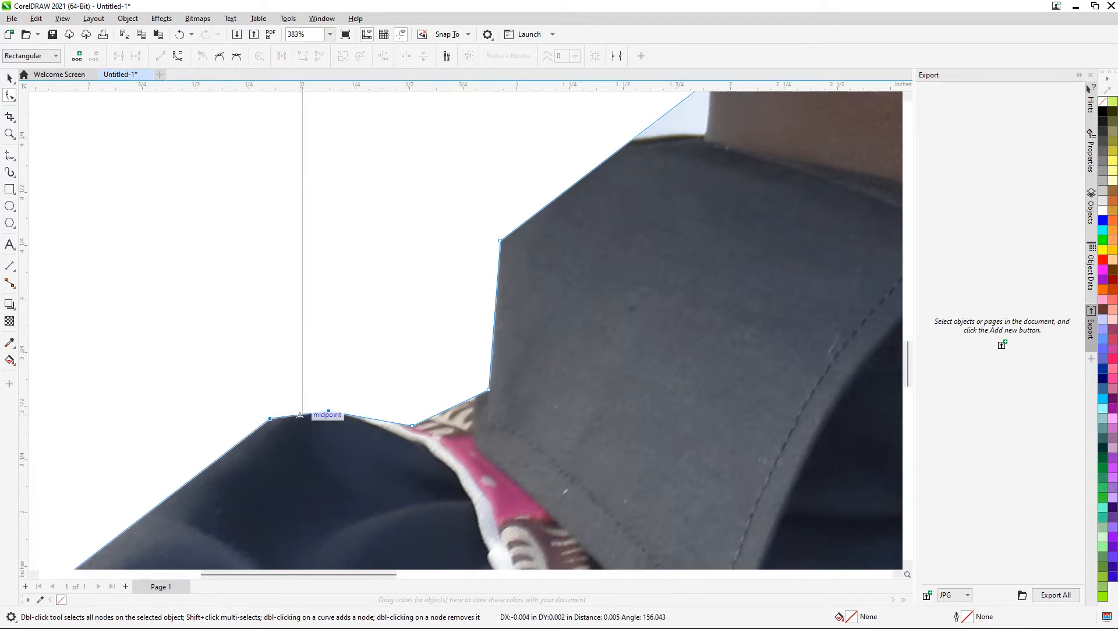
pyautogui.doubleClick(301, 414)
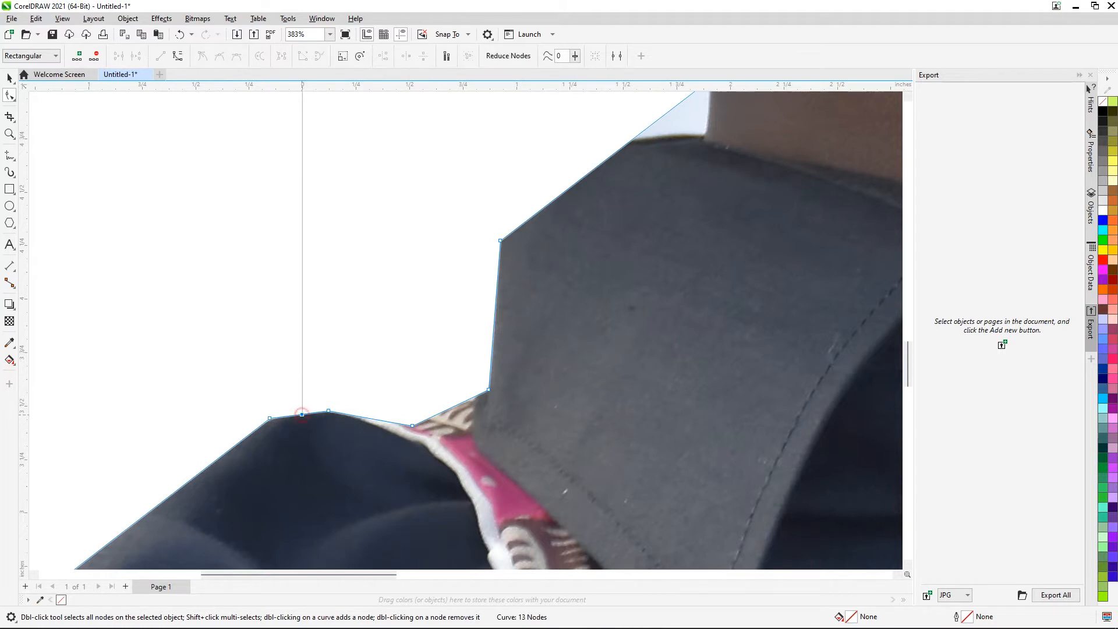
pyautogui.moveTo(302, 414); pyautogui.dragTo(302, 407)
pyautogui.click(178, 56)
pyautogui.press('Delete')
# Remove the node at the outer end of the shoulder top and bow the boundary slightly outward along the shoulder slope
pyautogui.scroll(5, 275, 417)
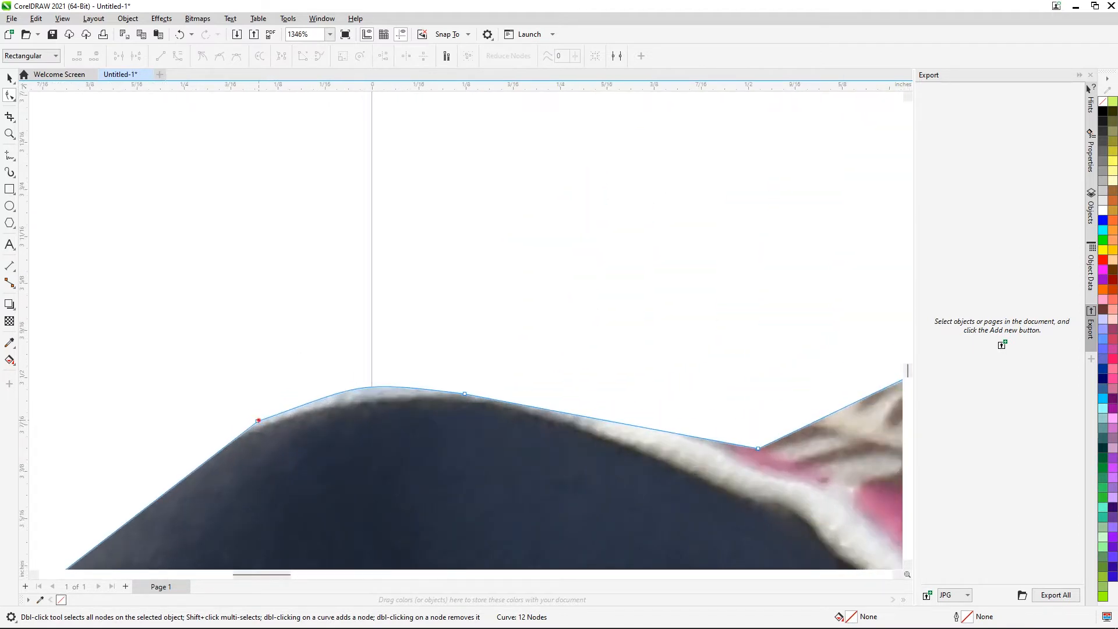
pyautogui.doubleClick(258, 421)
pyautogui.scroll(-6, 234, 455)
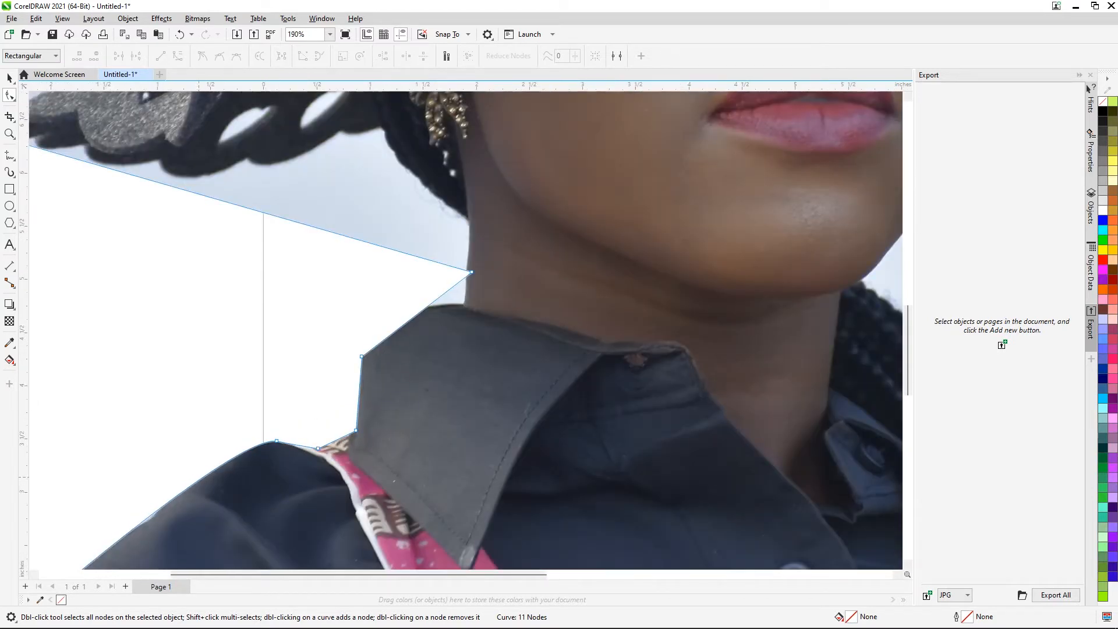
pyautogui.click(202, 476)
pyautogui.moveTo(203, 476); pyautogui.dragTo(201, 467)
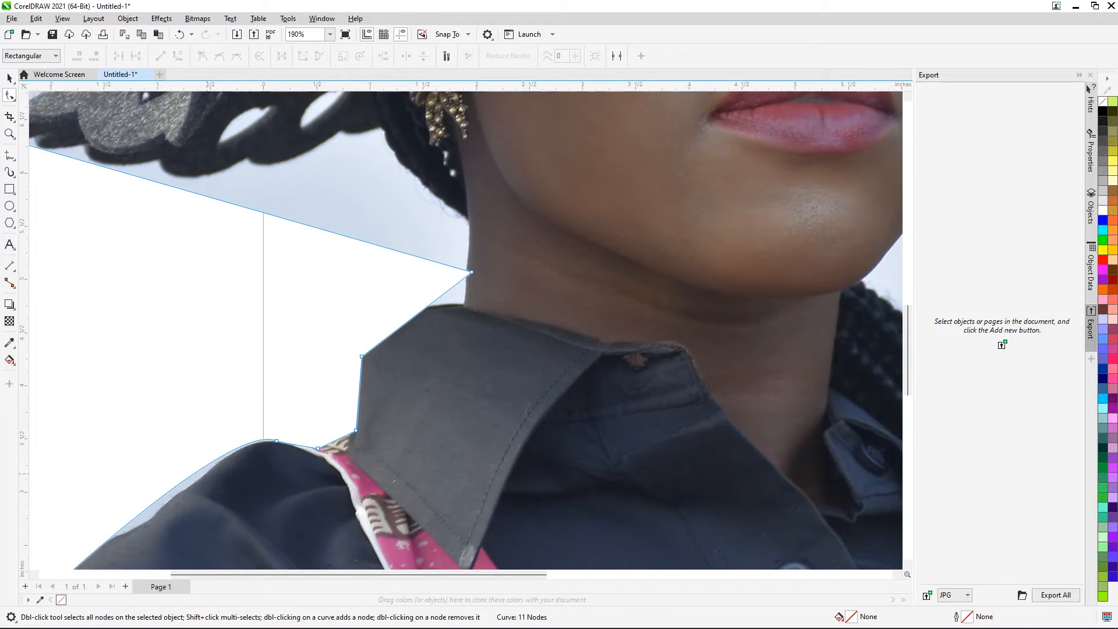
# Add a node with an adjusted curve handle on the lower shoulder slope, and lower the shoulder-top node onto the garment's edge
pyautogui.click(103, 543)
pyautogui.doubleClick(104, 543)
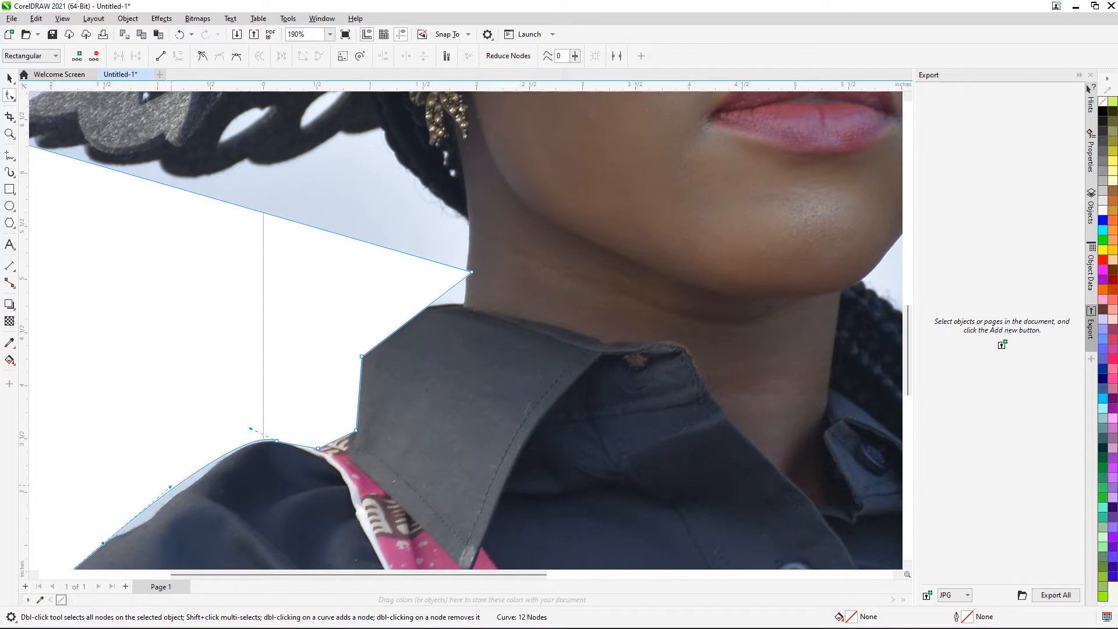
pyautogui.moveTo(171, 487)
pyautogui.mouseDown()
pyautogui.moveTo(173, 497)
pyautogui.moveTo(175, 487)
pyautogui.mouseUp()
pyautogui.scroll(2, 127, 524)
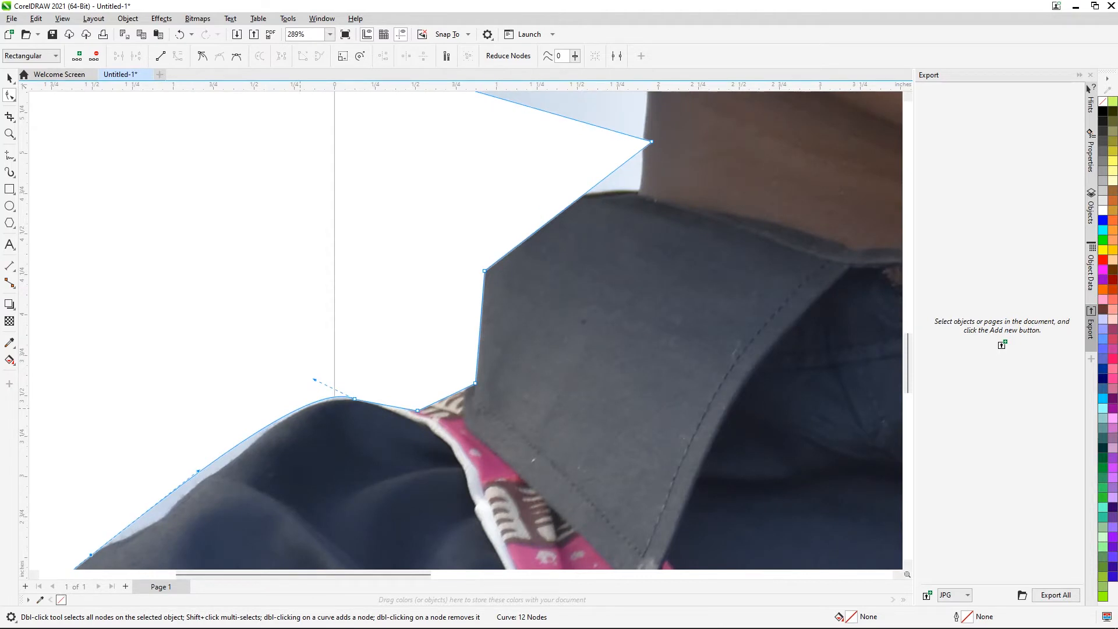
pyautogui.click(355, 400)
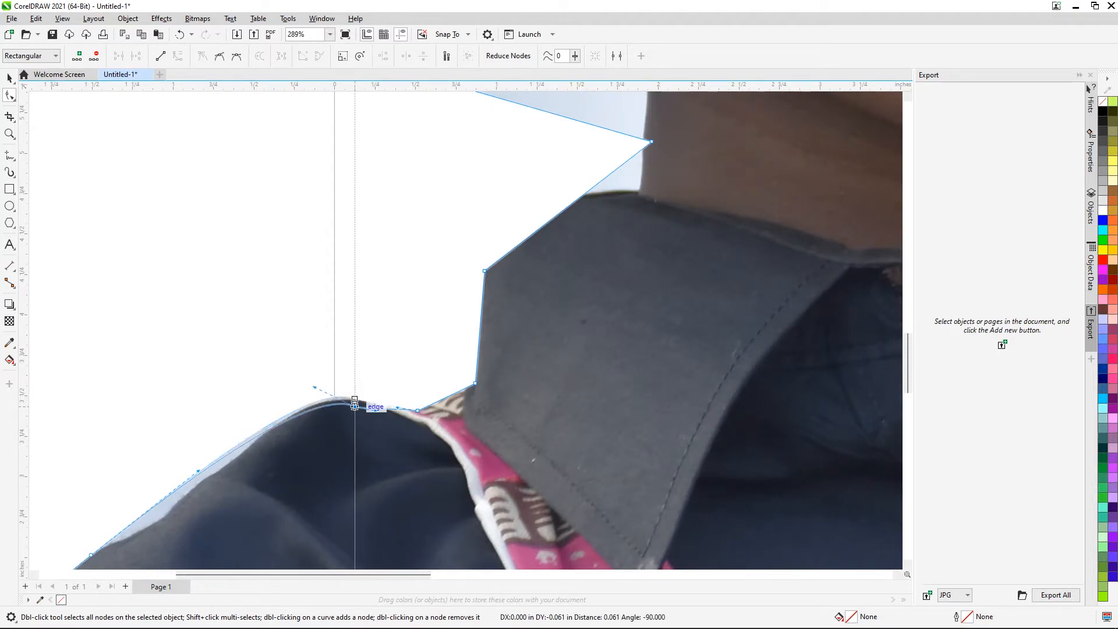
pyautogui.moveTo(355, 399); pyautogui.dragTo(355, 402)
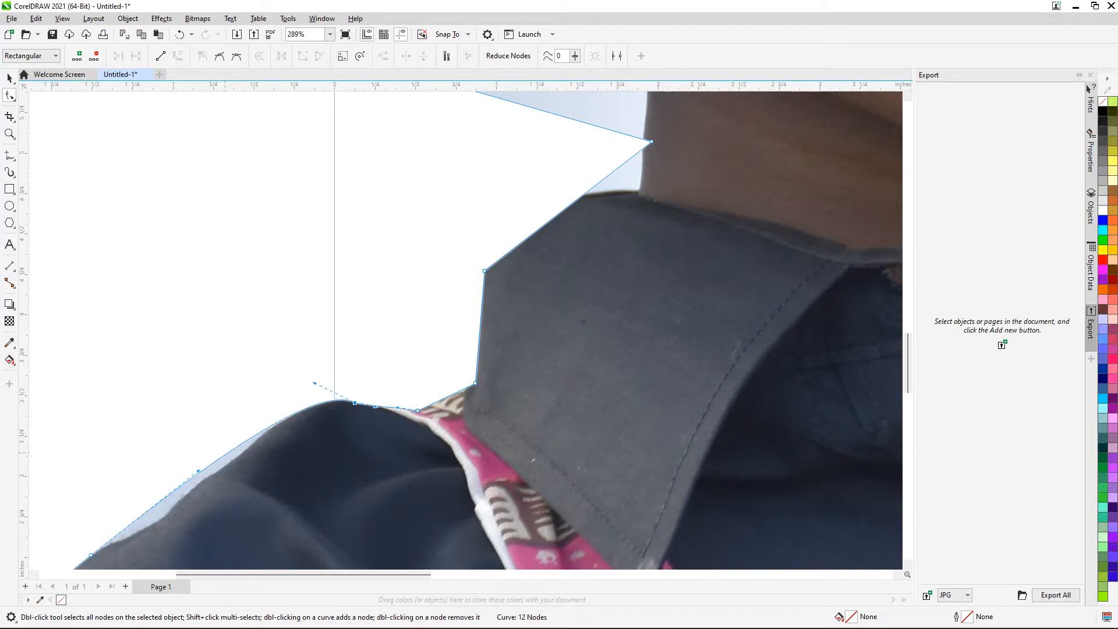
# Add nodes at the upper and lower ends of the shoulder slope and bend the boundary between them inward along the navy garment's edge
pyautogui.doubleClick(284, 417)
pyautogui.moveTo(232, 445); pyautogui.dragTo(238, 456)
pyautogui.moveTo(159, 502); pyautogui.dragTo(175, 486)
pyautogui.click(85, 559)
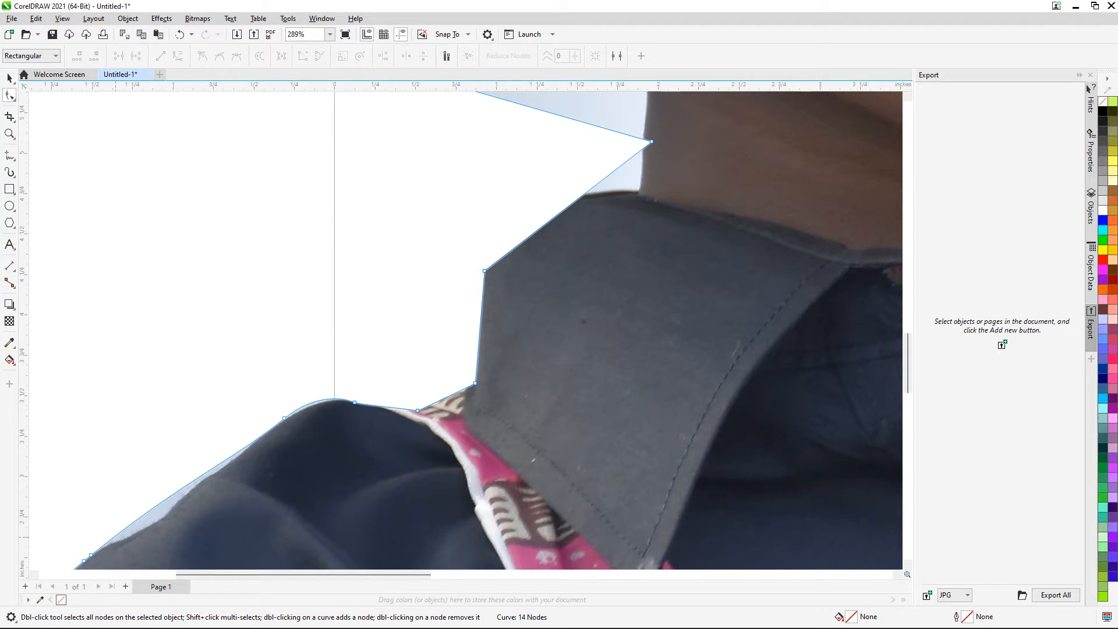
pyautogui.click(84, 558)
pyautogui.moveTo(174, 486); pyautogui.dragTo(175, 518)
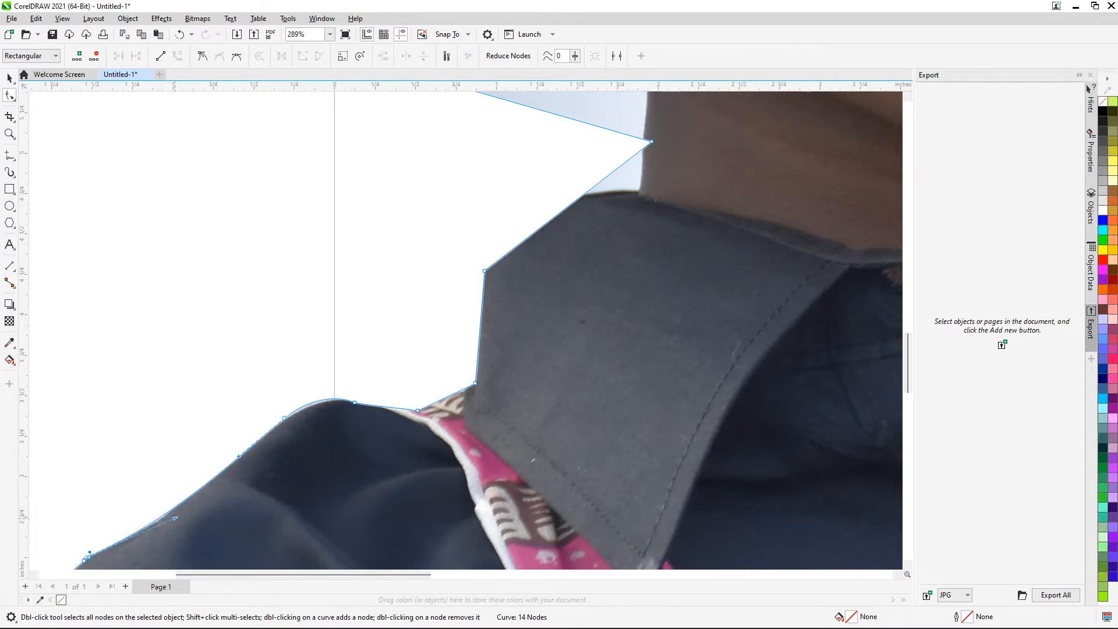
# Fit the curve over the shoulder top by adjusting its handle and nudging the node on the strap side
pyautogui.scroll(-5, 466, 326)
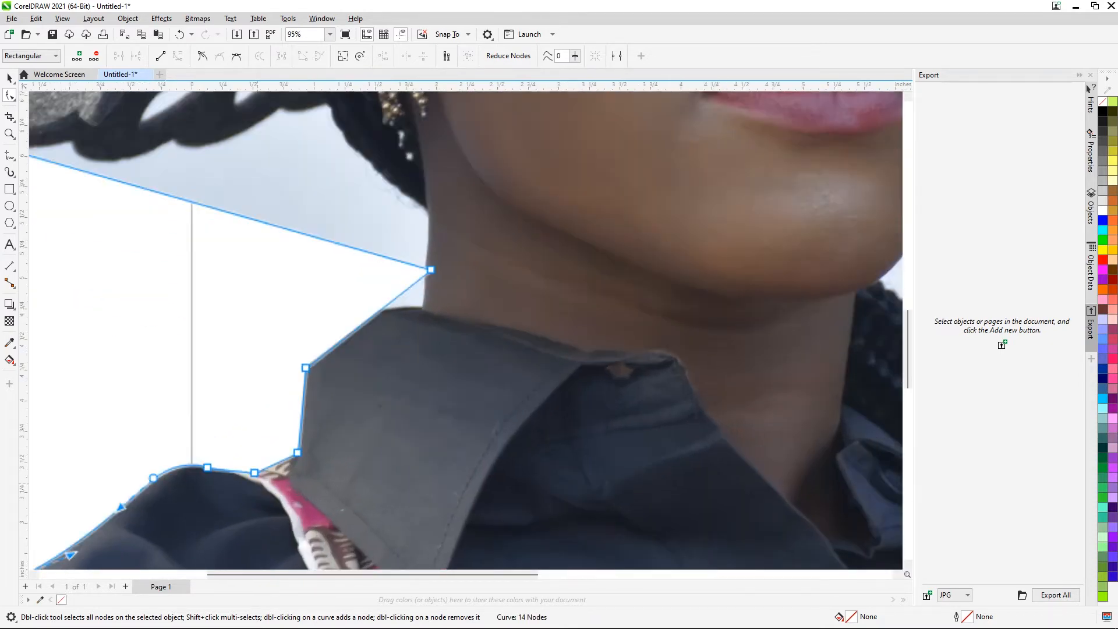
pyautogui.scroll(3, 259, 482)
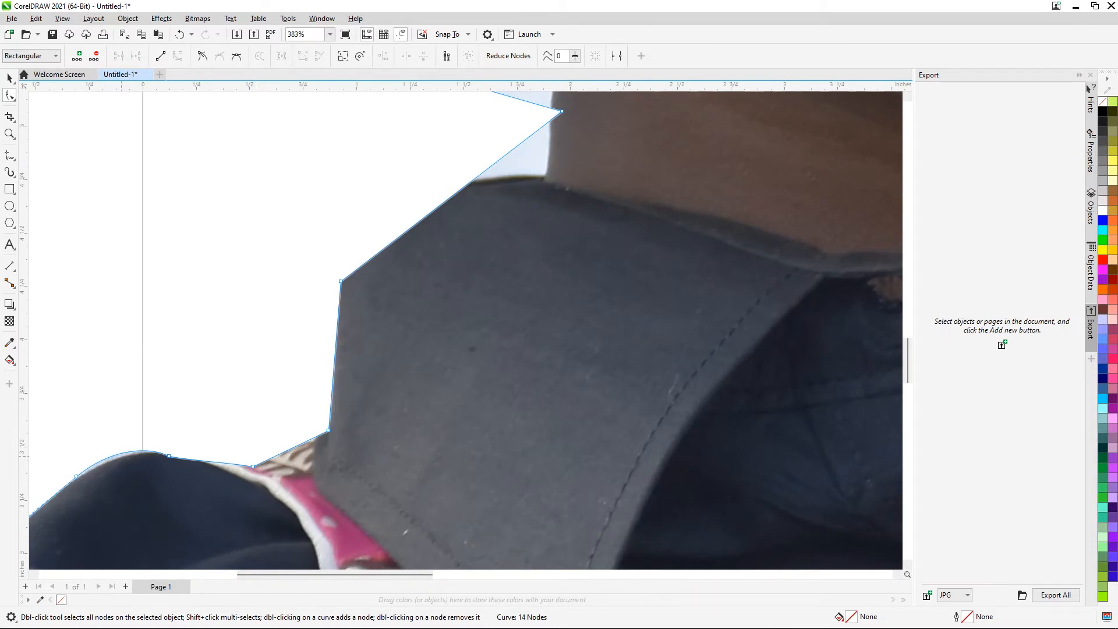
pyautogui.moveTo(115, 453); pyautogui.dragTo(115, 460)
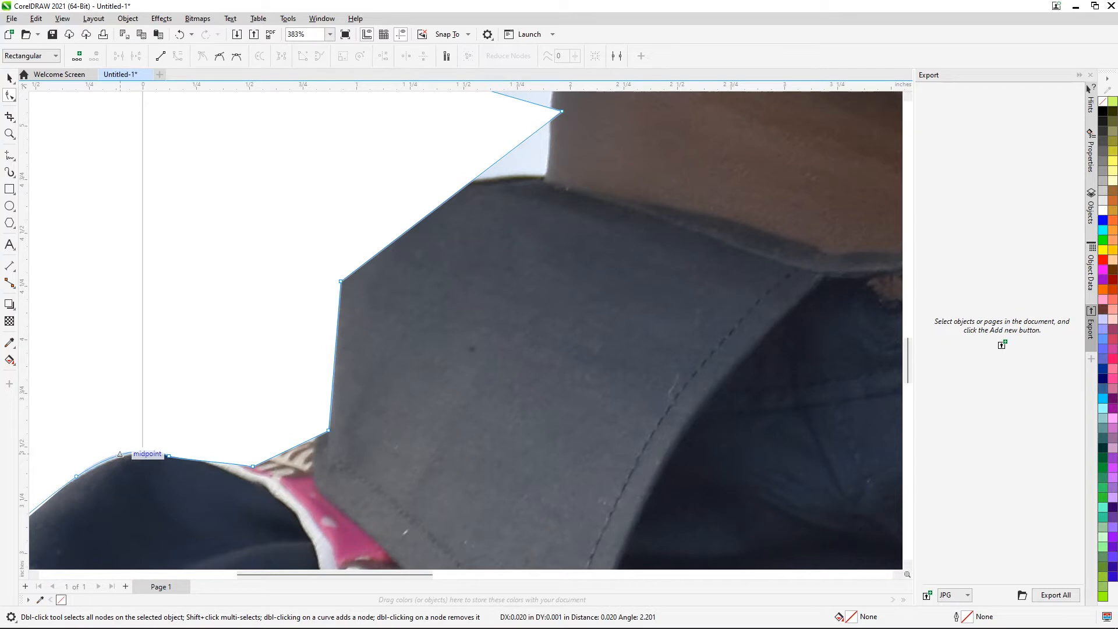
pyautogui.click(77, 477)
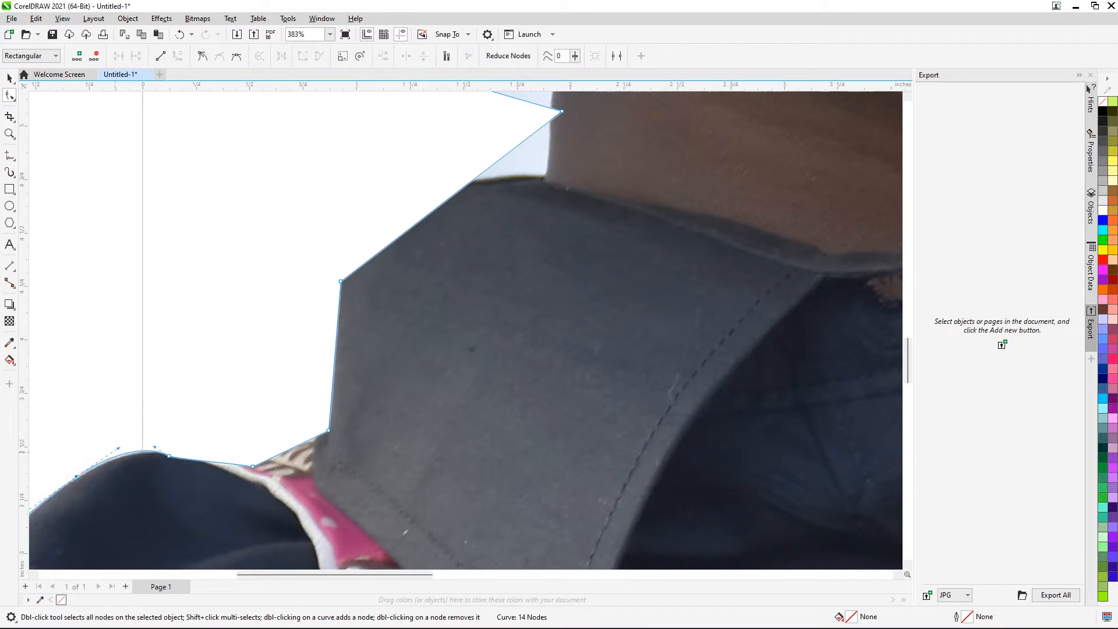
pyautogui.moveTo(118, 449); pyautogui.dragTo(120, 446)
pyautogui.moveTo(169, 457); pyautogui.dragTo(172, 459)
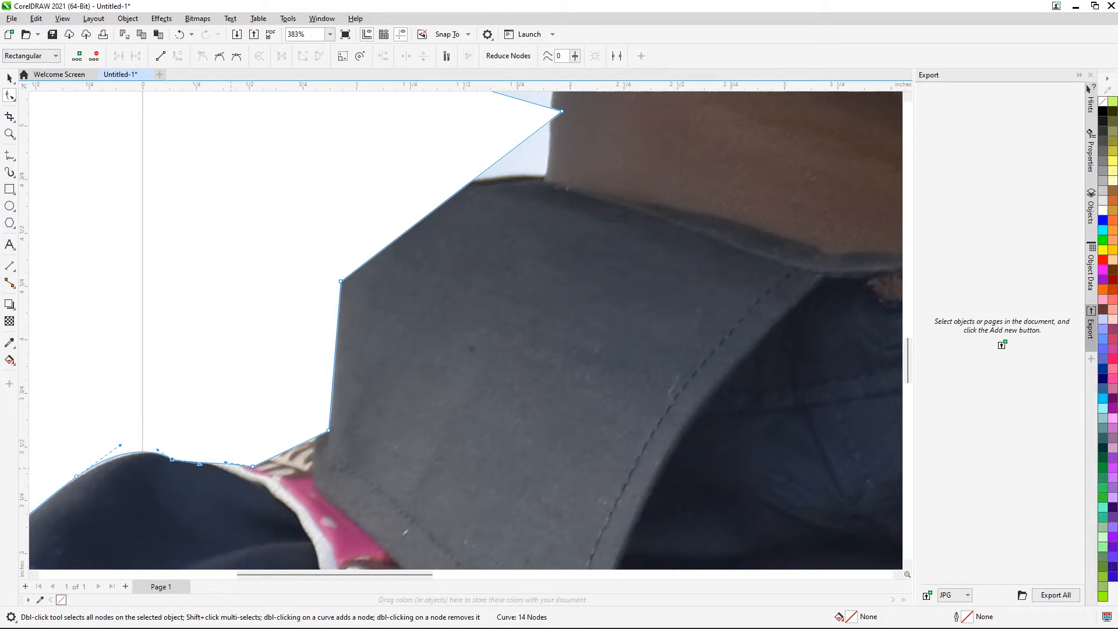
# Replace the strap and collar-base nodes with one node on the collar's lower outer edge, steering its handle upward along the collar
pyautogui.doubleClick(254, 466)
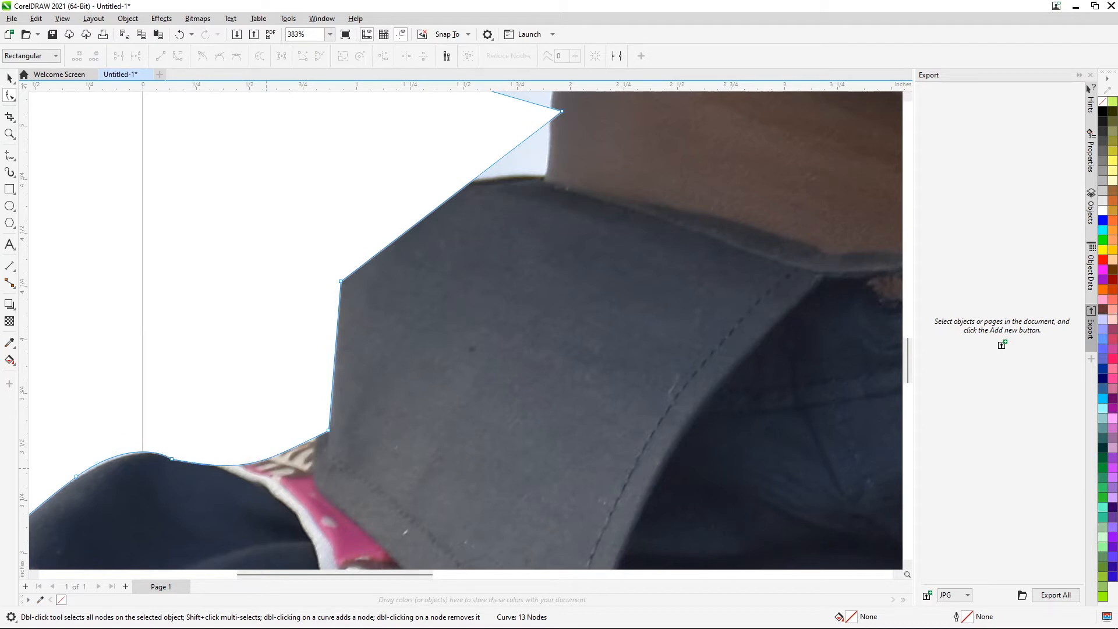
pyautogui.doubleClick(328, 431)
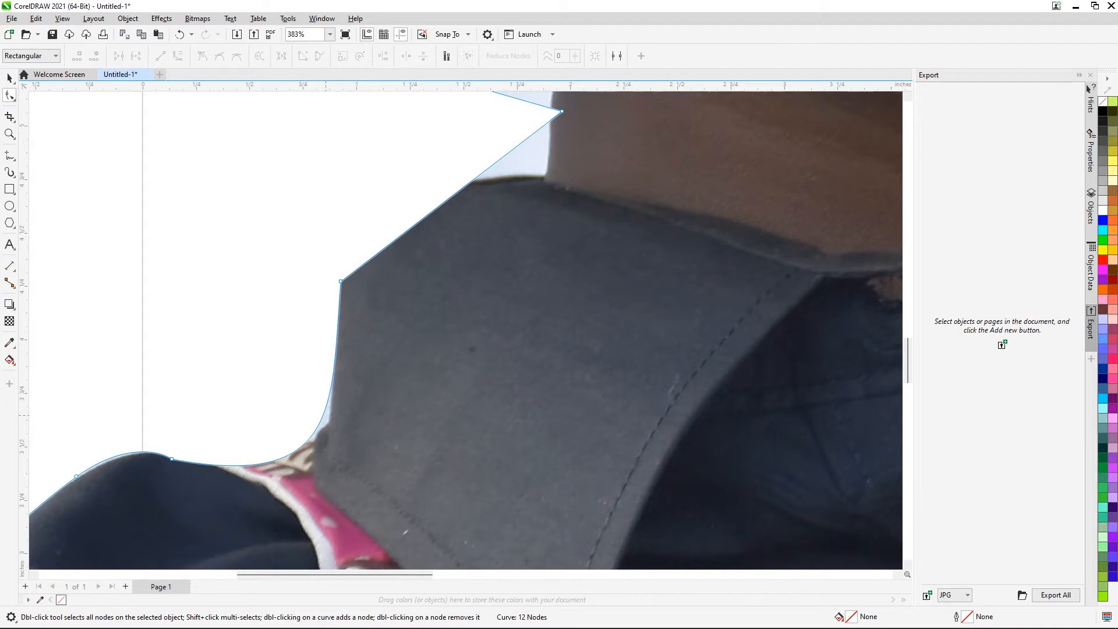
pyautogui.doubleClick(323, 415)
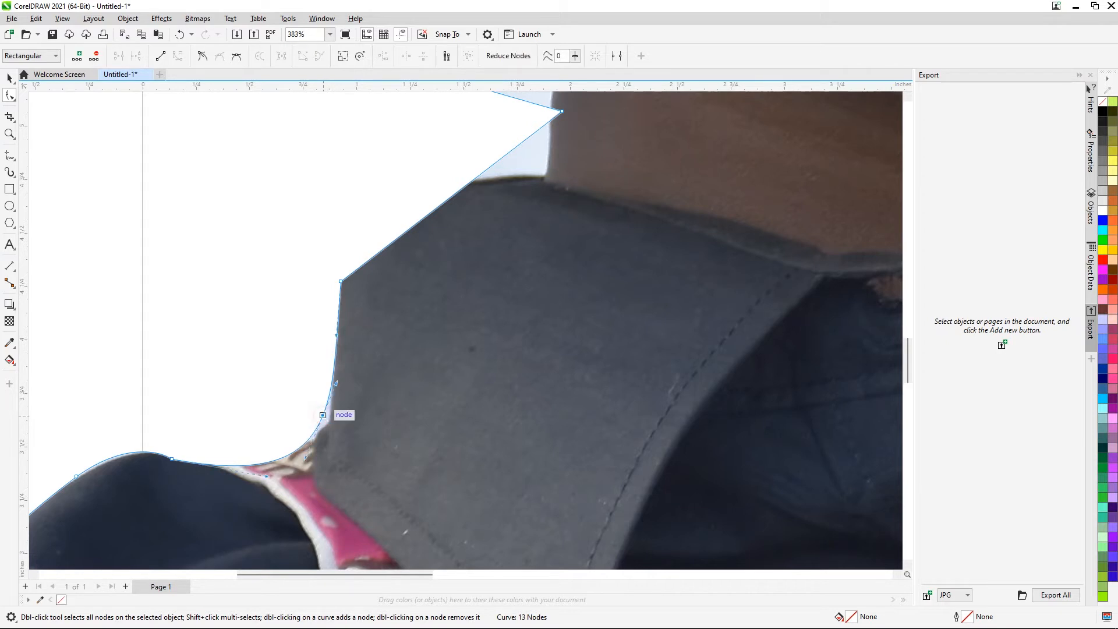
pyautogui.moveTo(323, 415); pyautogui.dragTo(324, 373)
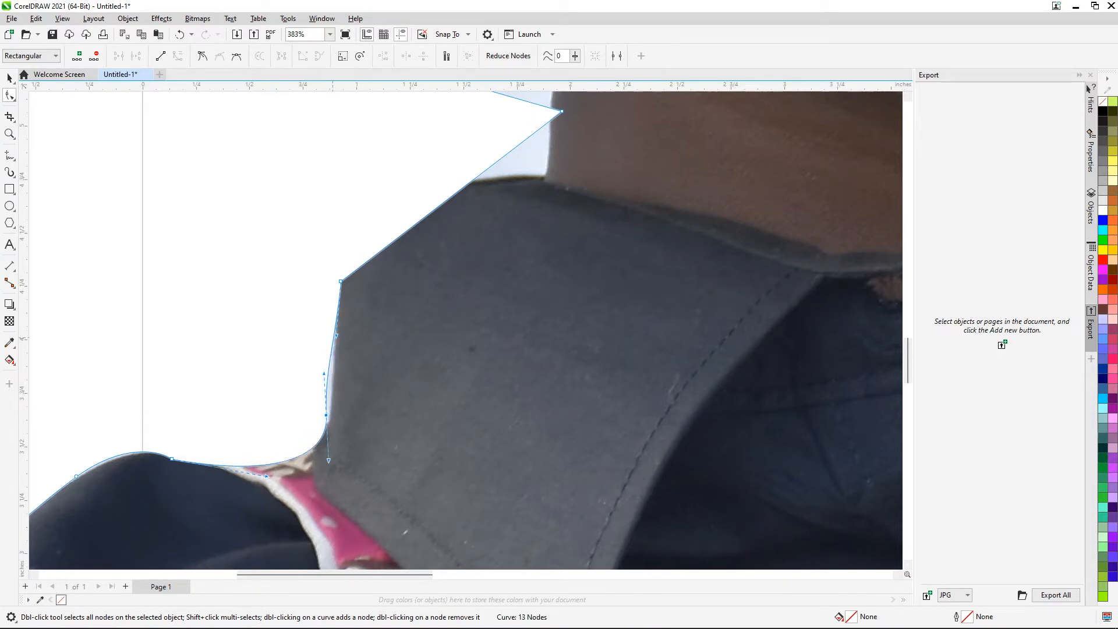
# Remove the old outer collar node, then add a node on the curve and move it out to the collar's upper tip
pyautogui.doubleClick(341, 283)
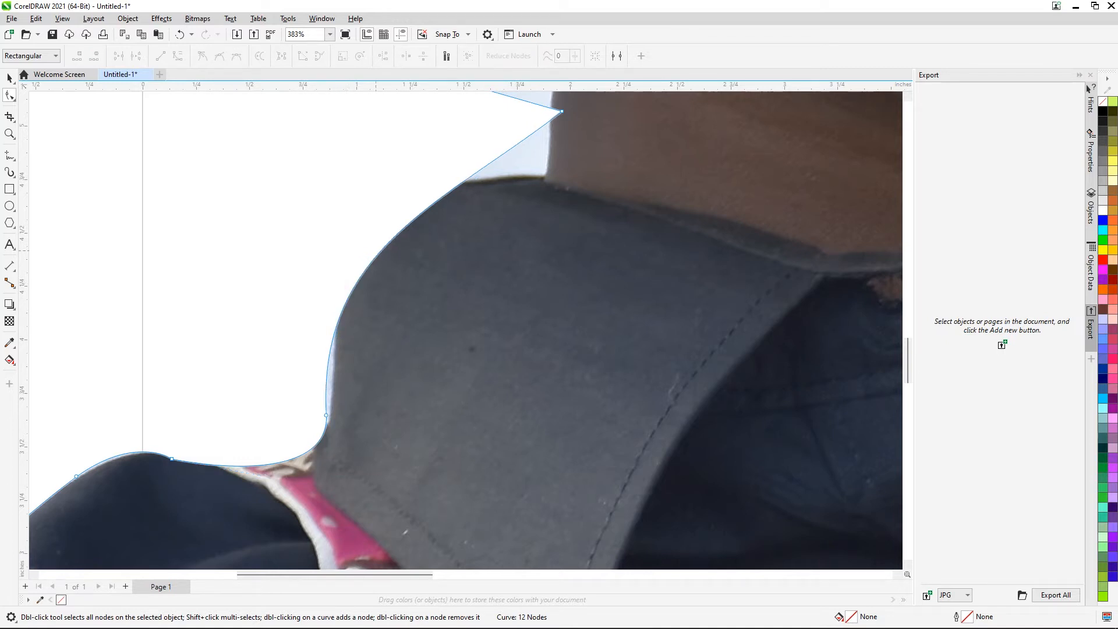
pyautogui.doubleClick(384, 237)
pyautogui.moveTo(384, 237); pyautogui.dragTo(352, 183)
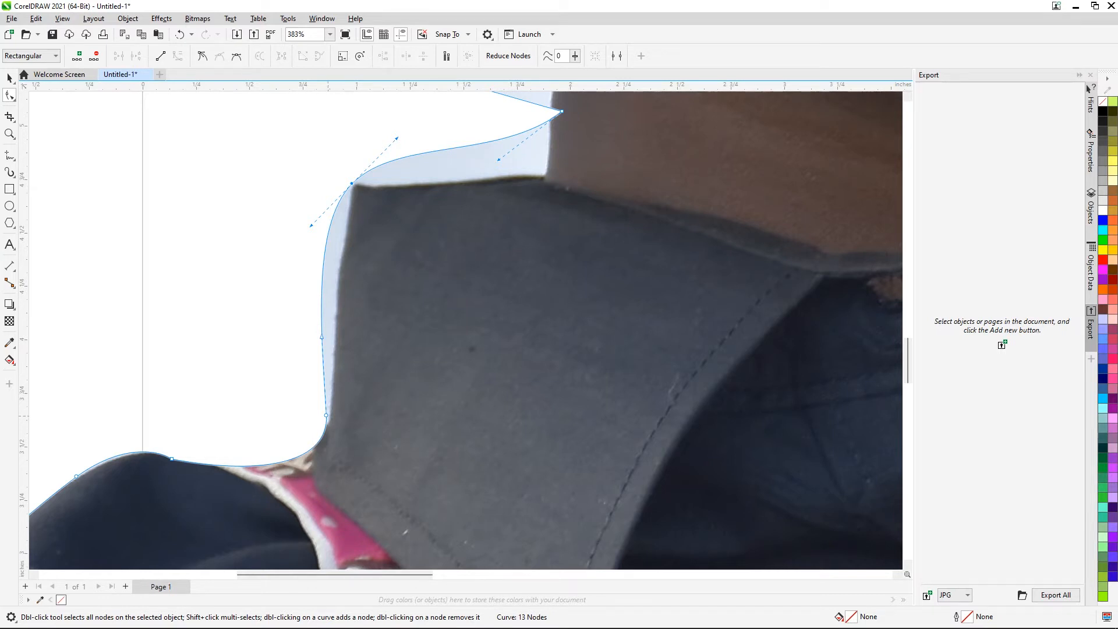
# Add a node at the collar's base, bend the boundary inward along the collar's outer edge, and delete the redundant node above the base
pyautogui.click(325, 427)
pyautogui.click(326, 242)
pyautogui.moveTo(326, 242); pyautogui.dragTo(341, 250)
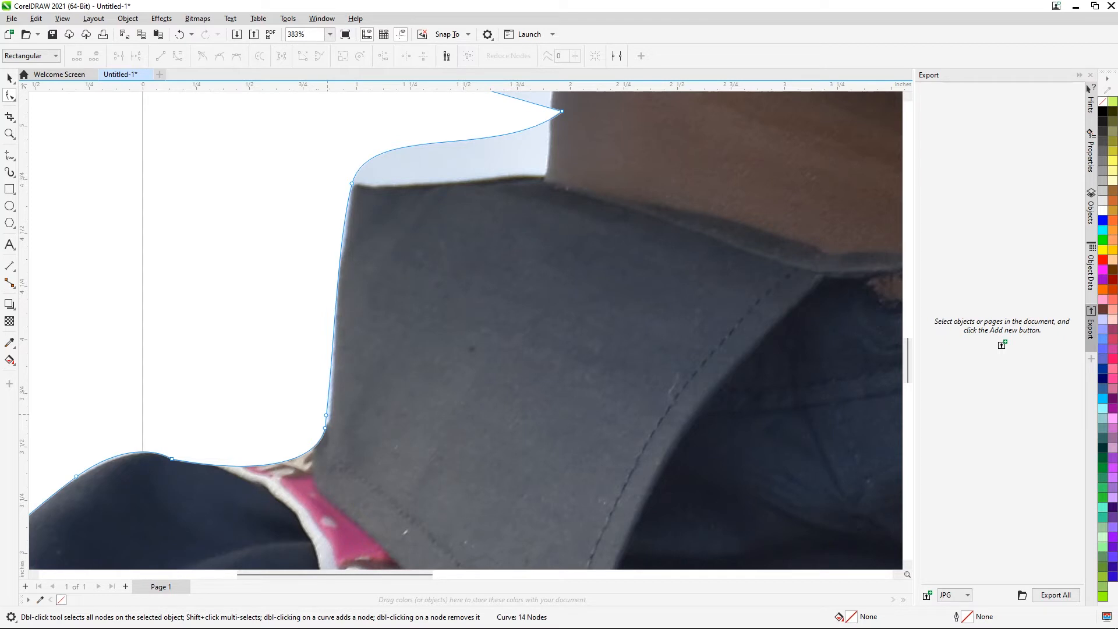
pyautogui.doubleClick(325, 415)
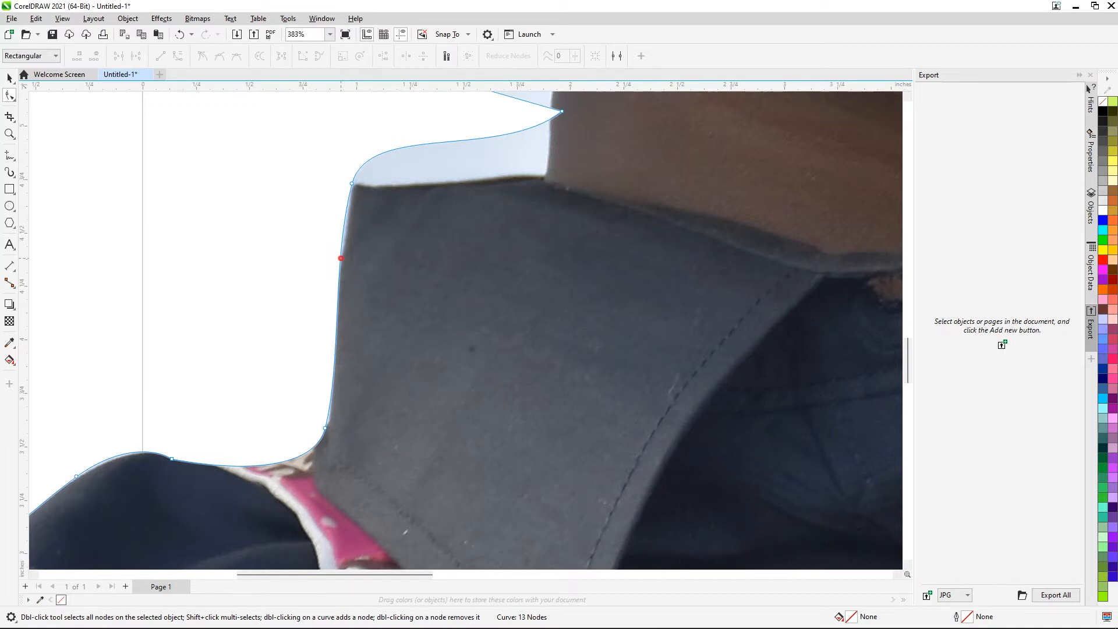
# Add a node on the collar's outer edge and adjust the curve handle below the collar tip to follow the fabric
pyautogui.click(340, 257)
pyautogui.doubleClick(352, 184)
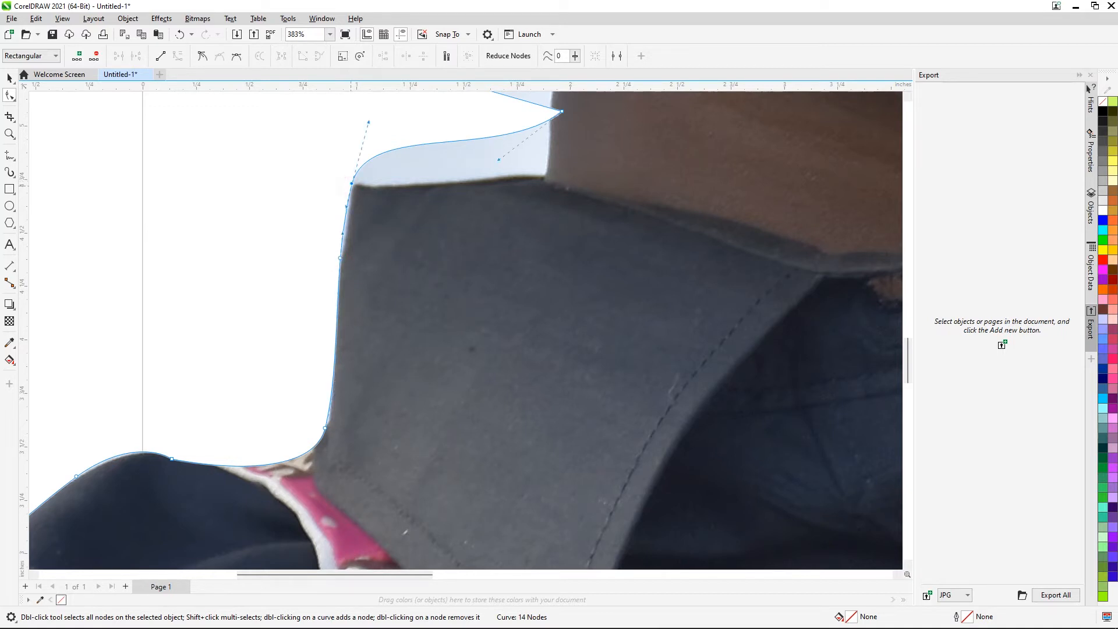
pyautogui.moveTo(347, 208); pyautogui.dragTo(347, 208)
pyautogui.moveTo(347, 208); pyautogui.dragTo(351, 211)
pyautogui.press('Delete')
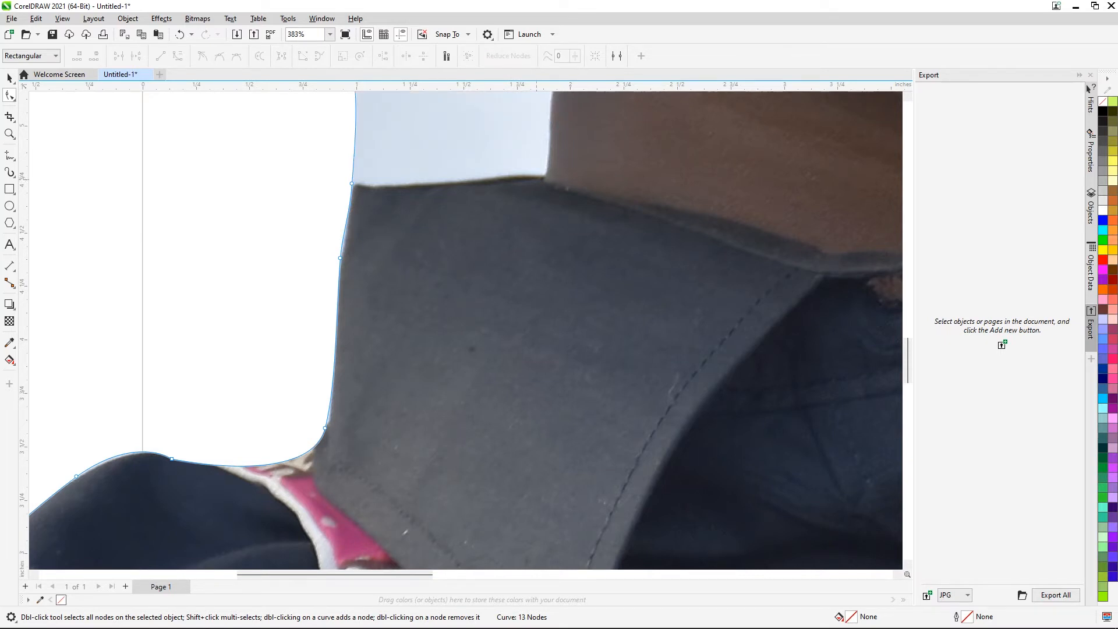
pyautogui.hotkey('ctrl', 'z')
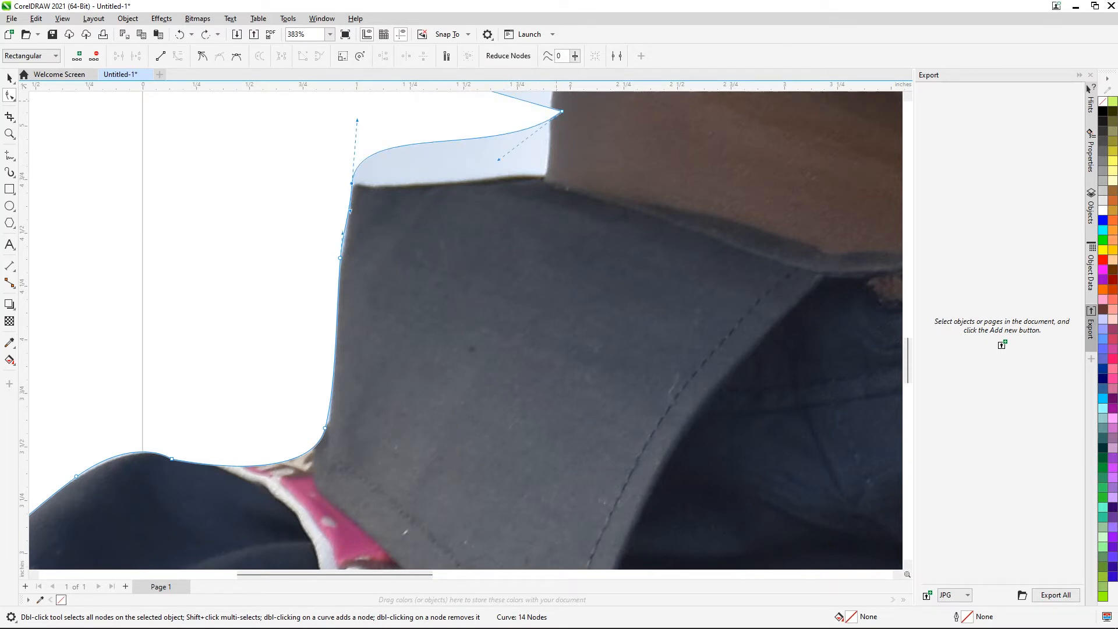
# Move the neck node onto the neck's edge and bend the boundary down along the collar's top edge
pyautogui.click(562, 112)
pyautogui.moveTo(499, 158); pyautogui.dragTo(496, 153)
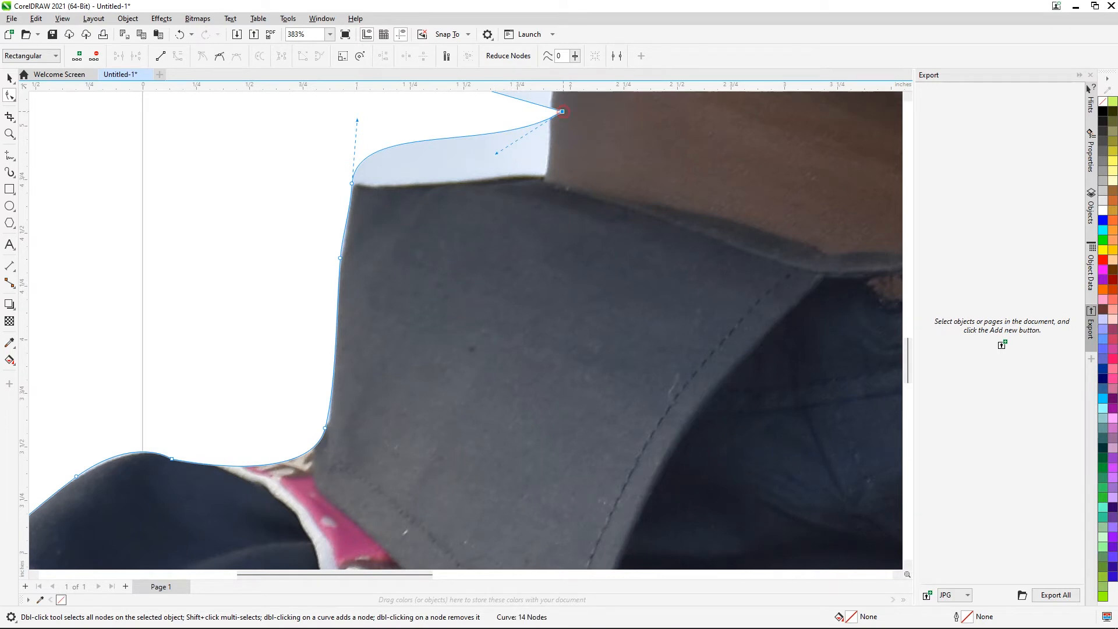
pyautogui.moveTo(563, 111); pyautogui.dragTo(552, 111)
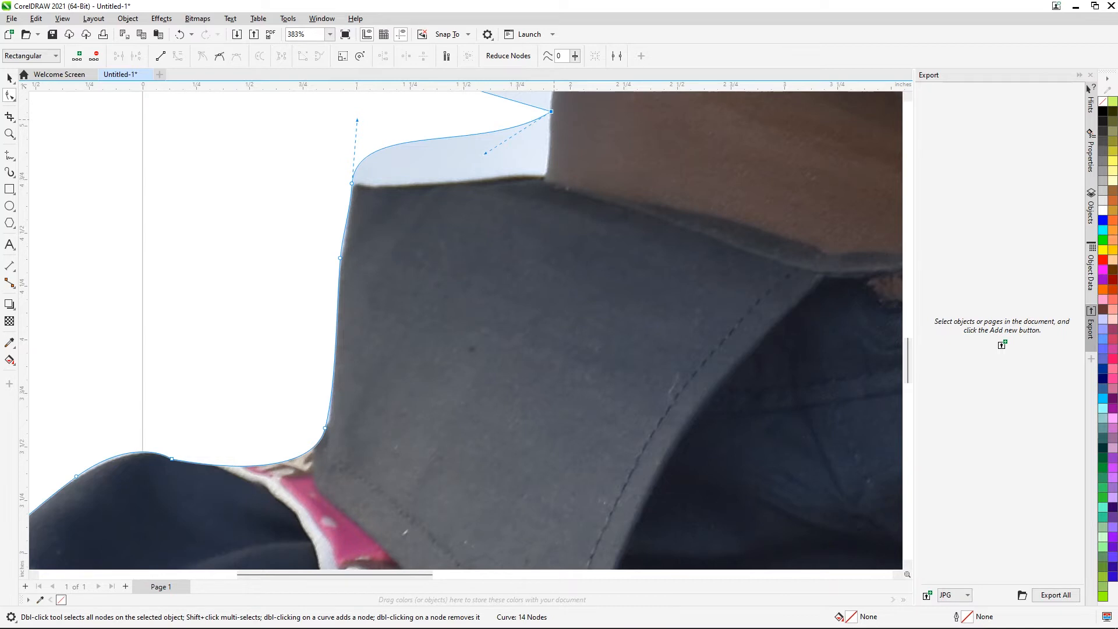
pyautogui.moveTo(422, 140); pyautogui.dragTo(422, 180)
# Add nodes between the neck and the hat brim, pulling the boundary up to the hair and onto the neck's edge
pyautogui.doubleClick(89, 182)
pyautogui.doubleClick(495, 300)
pyautogui.moveTo(495, 300); pyautogui.dragTo(528, 101)
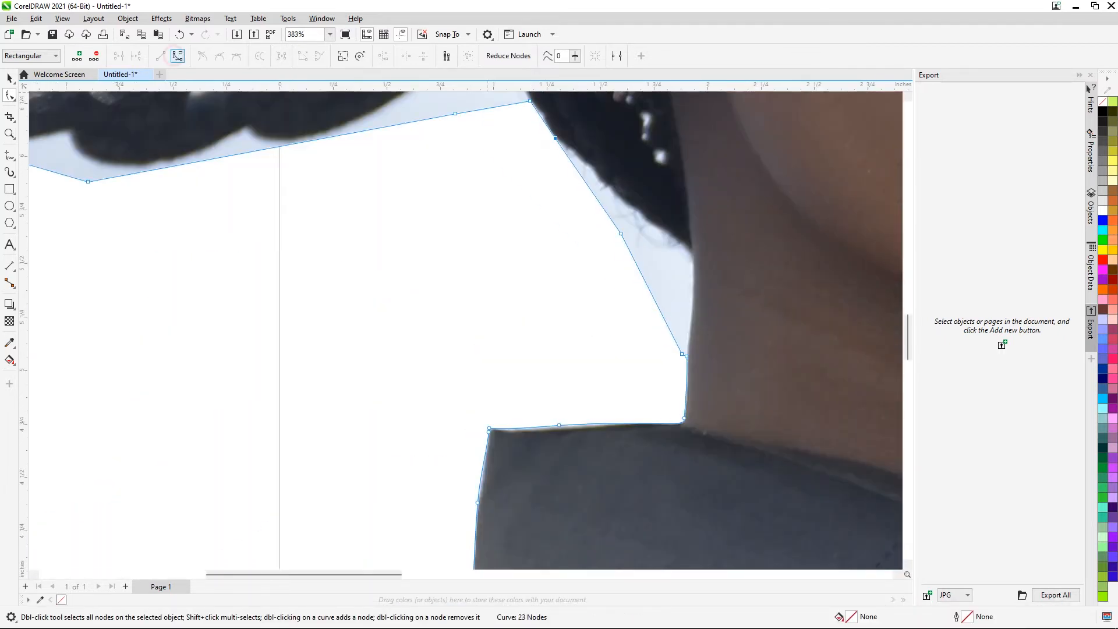
pyautogui.moveTo(624, 240); pyautogui.dragTo(691, 250)
# Add a node and bend the boundary segments upward to follow the scalloped lower edge of the hat brim
pyautogui.scroll(-3, 629, 208)
pyautogui.scroll(2, 548, 189)
pyautogui.moveTo(783, 201); pyautogui.dragTo(801, 175)
pyautogui.doubleClick(637, 227)
pyautogui.moveTo(605, 233); pyautogui.dragTo(605, 224)
pyautogui.moveTo(519, 251); pyautogui.dragTo(518, 210)
pyautogui.scroll(1, 363, 209)
pyautogui.moveTo(448, 221)
pyautogui.mouseDown()
pyautogui.moveTo(437, 192)
pyautogui.moveTo(402, 197)
pyautogui.mouseUp()
# Add two more boundary nodes along the hat brim's scalloped lower edge
pyautogui.scroll(-4, 431, 192)
pyautogui.scroll(4, 507, 221)
pyautogui.scroll(-4, 466, 321)
pyautogui.scroll(3, 409, 359)
pyautogui.scroll(-3, 424, 534)
pyautogui.doubleClick(583, 179)
pyautogui.doubleClick(389, 178)
# Add a node above the hat brim's outer tip and pull the boundary inward along the brim's upper edge to the dark fold
pyautogui.scroll(4, 388, 413)
pyautogui.doubleClick(436, 312)
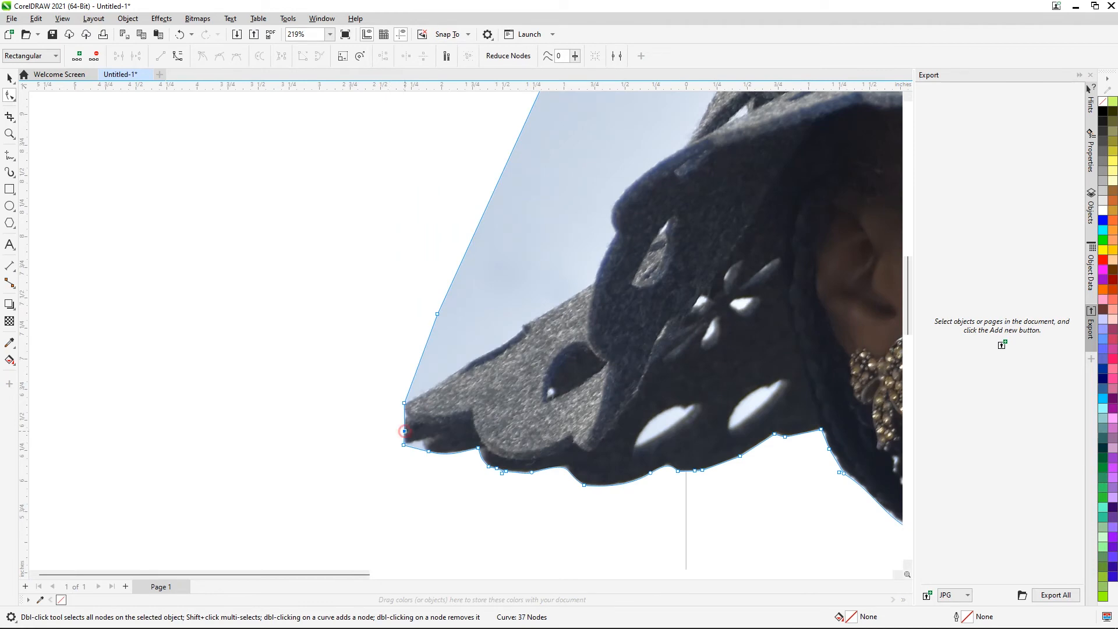
pyautogui.moveTo(437, 312); pyautogui.dragTo(474, 358)
pyautogui.moveTo(499, 348); pyautogui.dragTo(519, 329)
pyautogui.moveTo(553, 250); pyautogui.dragTo(595, 282)
# Add a node on the side of the hat's dark fold and pull the boundary around the fold's upper corner
pyautogui.doubleClick(611, 230)
pyautogui.moveTo(614, 201); pyautogui.dragTo(622, 192)
pyautogui.moveTo(635, 153); pyautogui.dragTo(653, 165)
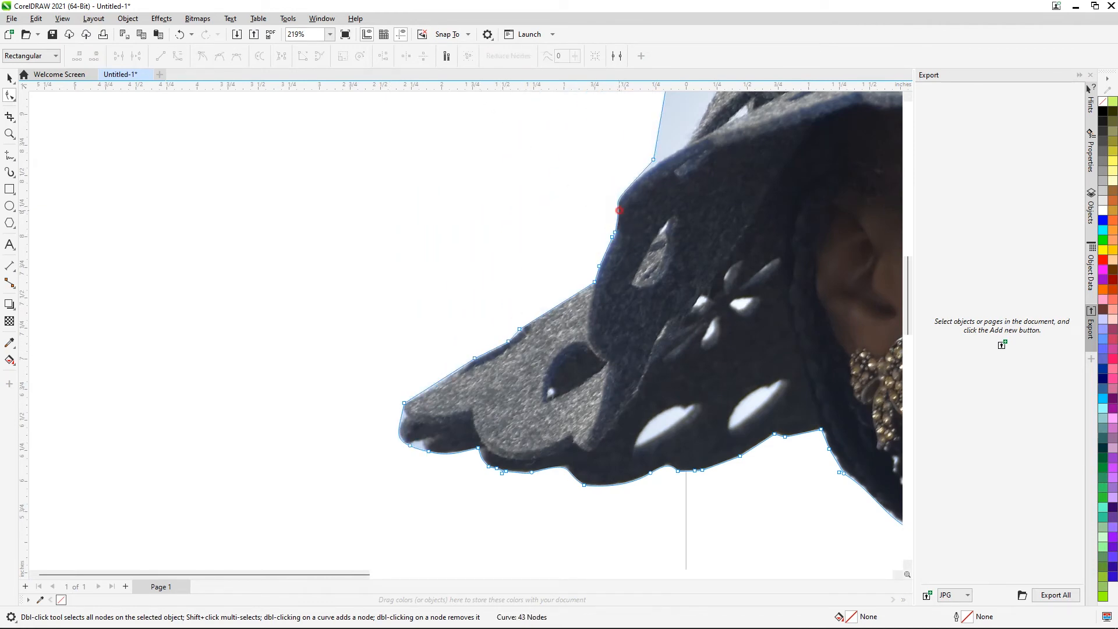
# Add nodes beside the hat crown and pull the boundary inward to the crown's side above the dark brim fold
pyautogui.scroll(-1, 686, 197)
pyautogui.scroll(4, 667, 116)
pyautogui.scroll(-4, 749, 326)
pyautogui.scroll(3, 743, 169)
pyautogui.doubleClick(799, 303)
pyautogui.moveTo(799, 303); pyautogui.dragTo(845, 326)
pyautogui.doubleClick(792, 415)
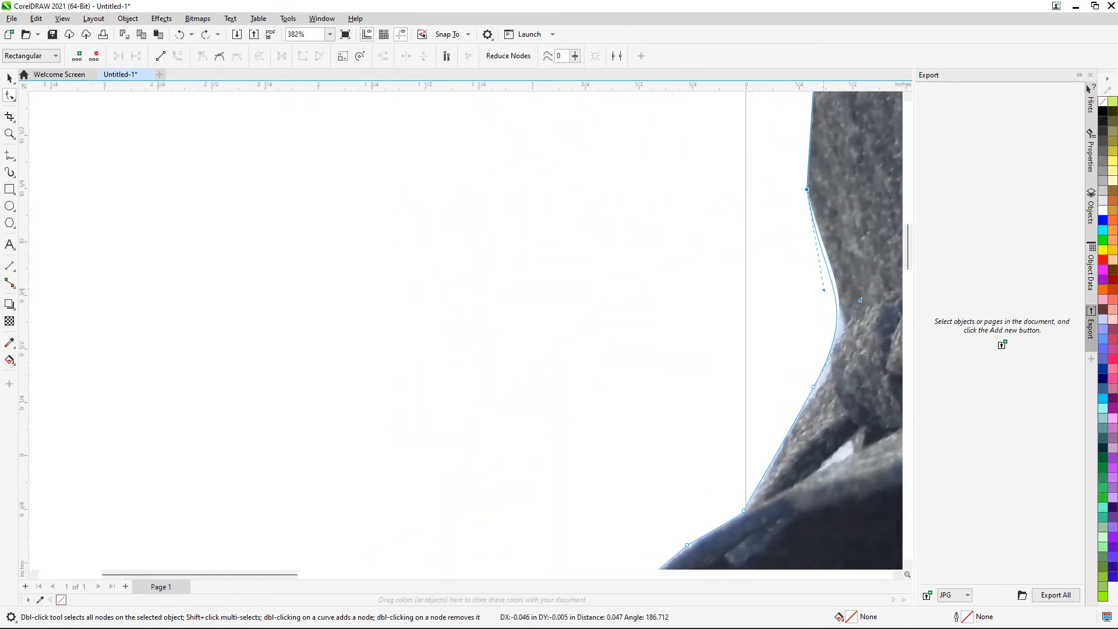
# Continue the boundary up the side of the hat crown, adding a node and bending the segments onto the felt edge
pyautogui.scroll(-4, 824, 262)
pyautogui.scroll(3, 819, 186)
pyautogui.moveTo(818, 233); pyautogui.dragTo(796, 231)
pyautogui.scroll(-3, 794, 191)
pyautogui.scroll(3, 845, 102)
pyautogui.doubleClick(683, 391)
pyautogui.moveTo(737, 205); pyautogui.dragTo(760, 212)
pyautogui.scroll(-1, 751, 174)
pyautogui.moveTo(762, 150); pyautogui.dragTo(768, 158)
# Add a node near the top of the hat crown and pull the boundary down to the crown's rounded edge
pyautogui.scroll(2, 792, 151)
pyautogui.scroll(-4, 839, 134)
pyautogui.scroll(1, 845, 146)
pyautogui.doubleClick(848, 196)
pyautogui.moveTo(799, 116); pyautogui.dragTo(799, 152)
pyautogui.scroll(3, 798, 158)
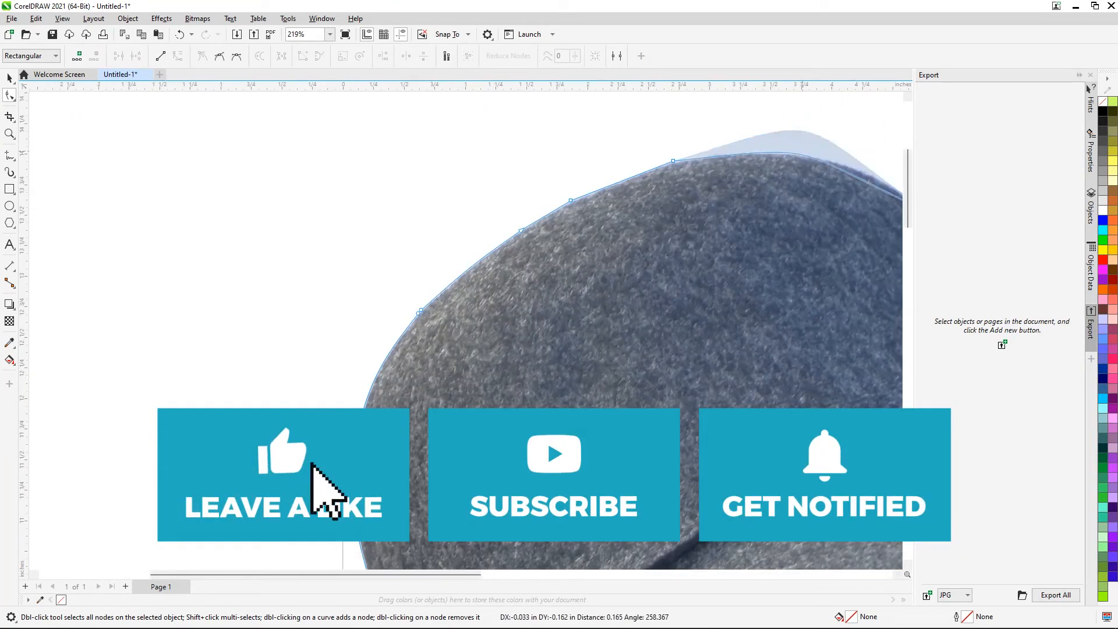
# Bend the boundary segments down the far side of the hat crown to follow its outline
pyautogui.scroll(-4, 807, 140)
pyautogui.scroll(3, 873, 204)
pyautogui.moveTo(598, 184); pyautogui.dragTo(676, 233)
pyautogui.moveTo(536, 244); pyautogui.dragTo(527, 278)
pyautogui.rightClick(517, 267)
pyautogui.click(541, 434)
pyautogui.moveTo(603, 256); pyautogui.dragTo(605, 264)
# Add nodes beyond the crown and pull the remaining boundary inward, refining its segments along the figure's outline
pyautogui.scroll(-4, 731, 250)
pyautogui.doubleClick(803, 373)
pyautogui.moveTo(803, 373); pyautogui.dragTo(651, 414)
pyautogui.scroll(3, 699, 419)
pyautogui.scroll(2, 717, 524)
pyautogui.click(532, 331)
pyautogui.scroll(4, 494, 301)
pyautogui.moveTo(613, 169); pyautogui.dragTo(607, 181)
pyautogui.moveTo(550, 238); pyautogui.dragTo(547, 243)
pyautogui.scroll(-3, 582, 233)
pyautogui.scroll(3, 605, 163)
pyautogui.doubleClick(629, 130)
# Fit the boundary along the side of the face and up to the underside of the hat brim beside the eye
pyautogui.scroll(-5, 547, 349)
pyautogui.click(522, 425)
pyautogui.scroll(4, 543, 390)
pyautogui.moveTo(658, 192); pyautogui.dragTo(614, 145)
pyautogui.scroll(-4, 588, 204)
pyautogui.moveTo(559, 501); pyautogui.dragTo(522, 377)
pyautogui.scroll(5, 521, 378)
pyautogui.doubleClick(531, 301)
pyautogui.moveTo(506, 327); pyautogui.dragTo(496, 318)
pyautogui.scroll(-2, 497, 318)
pyautogui.scroll(2, 577, 242)
pyautogui.moveTo(595, 305); pyautogui.dragTo(582, 257)
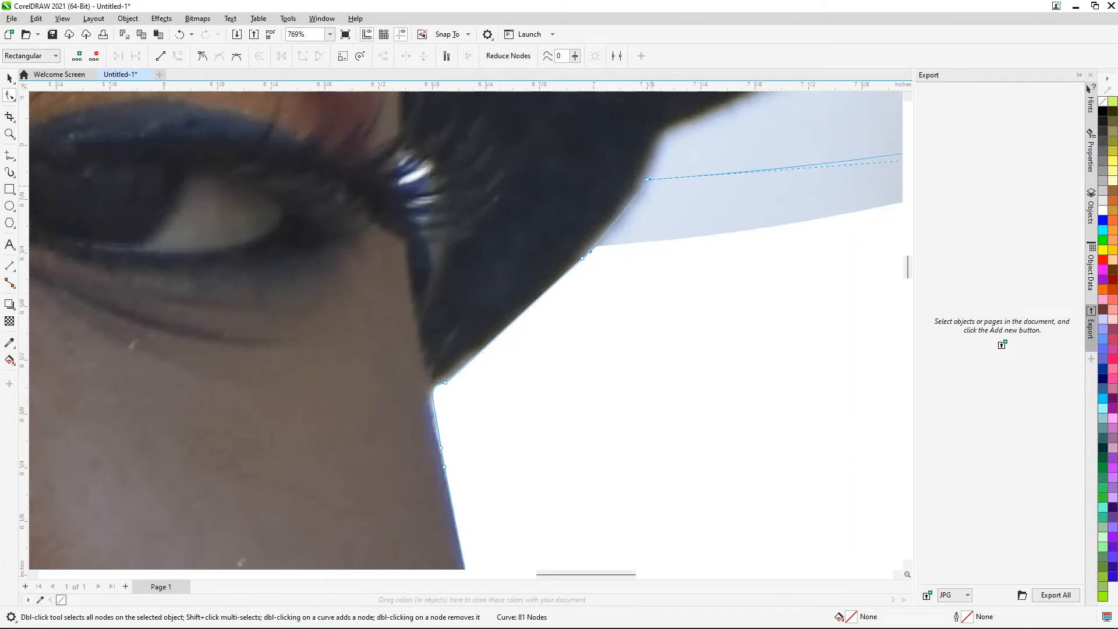
# Bend the boundary segments onto the first scallops of the brim's underside beyond the eye
pyautogui.moveTo(705, 240); pyautogui.dragTo(691, 137)
pyautogui.scroll(-2, 691, 136)
pyautogui.scroll(2, 690, 111)
pyautogui.moveTo(639, 276); pyautogui.dragTo(646, 295)
pyautogui.scroll(-2, 717, 229)
pyautogui.scroll(2, 735, 192)
pyautogui.moveTo(757, 233); pyautogui.dragTo(727, 216)
pyautogui.scroll(-3, 658, 276)
pyautogui.moveTo(757, 271); pyautogui.dragTo(757, 261)
pyautogui.scroll(2, 728, 262)
pyautogui.scroll(-1, 775, 268)
# Continue shaping the boundary along the brim's lower scallops toward its outer tip
pyautogui.moveTo(815, 308); pyautogui.dragTo(781, 313)
pyautogui.scroll(1, 817, 291)
pyautogui.moveTo(847, 256); pyautogui.dragTo(818, 178)
pyautogui.scroll(3, 839, 251)
pyautogui.rightClick(831, 234)
pyautogui.click(866, 376)
pyautogui.scroll(-6, 757, 408)
pyautogui.moveTo(828, 231)
pyautogui.mouseDown()
pyautogui.moveTo(753, 265)
pyautogui.moveTo(693, 273)
pyautogui.mouseUp()
# Finish the cut-out by fitting the last boundary segments around the scalloped outer end of the brim
pyautogui.scroll(9, 680, 316)
pyautogui.moveTo(704, 399); pyautogui.dragTo(747, 400)
pyautogui.moveTo(722, 158); pyautogui.dragTo(678, 284)
pyautogui.moveTo(729, 201); pyautogui.dragTo(721, 204)
pyautogui.scroll(-4, 745, 428)
pyautogui.click(717, 494)
pyautogui.scroll(-2, 718, 494)
pyautogui.scroll(4, 681, 245)
pyautogui.moveTo(791, 226)
pyautogui.mouseDown()
pyautogui.moveTo(796, 297)
pyautogui.moveTo(781, 324)
pyautogui.mouseUp()
pyautogui.moveTo(845, 402); pyautogui.dragTo(862, 373)
pyautogui.scroll(-12, 720, 335)
# Move the cut-out portrait off the page into the empty area to its left and deselect it
pyautogui.press('space')
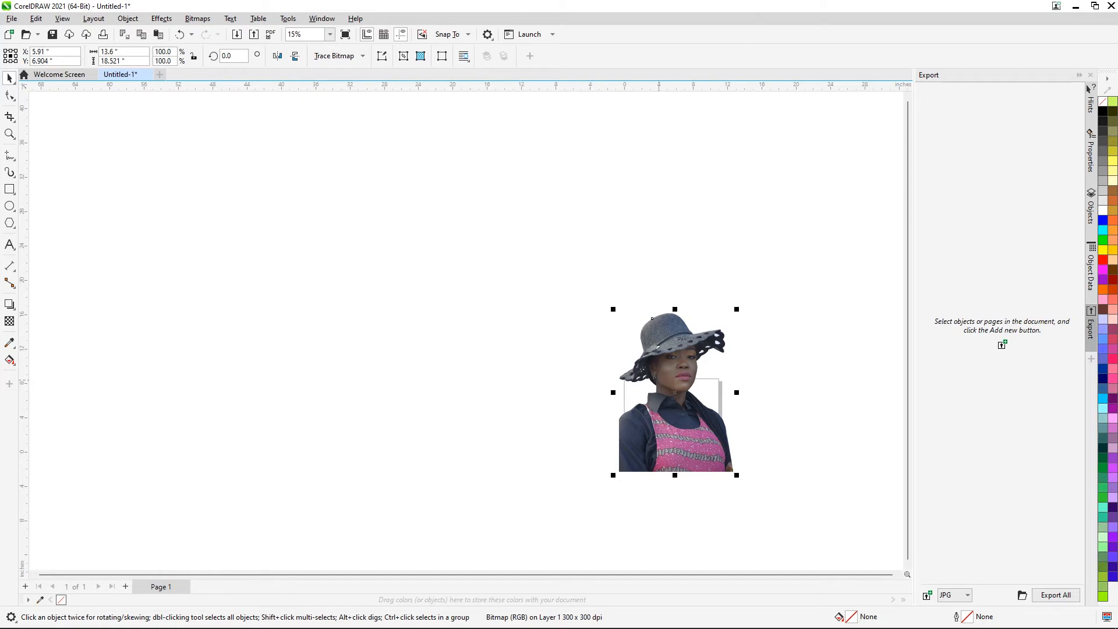
pyautogui.scroll(3, 636, 384)
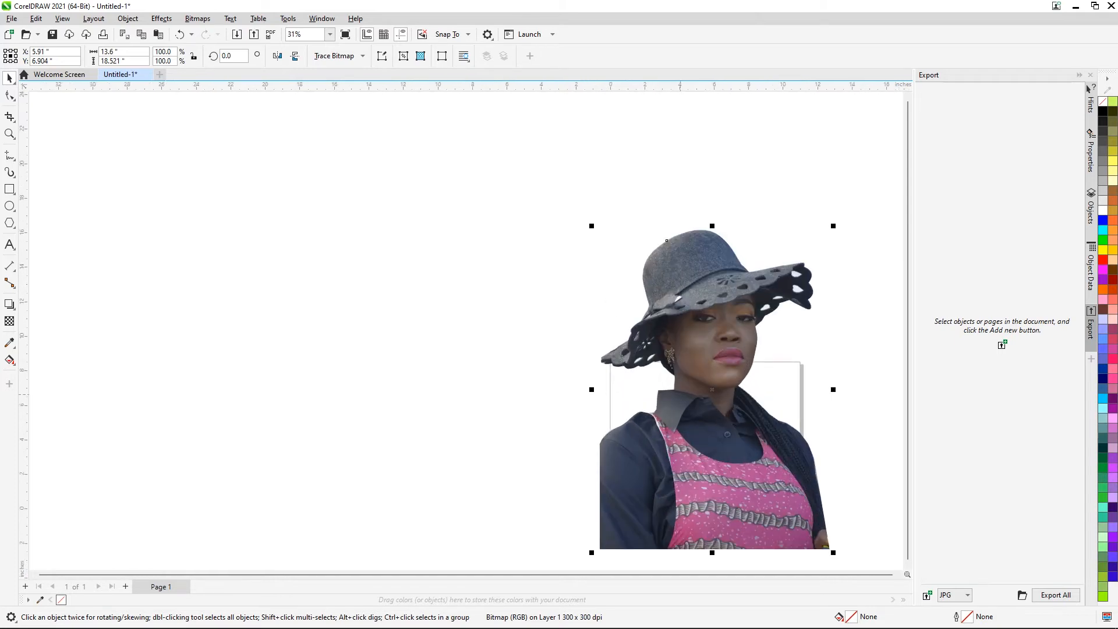
pyautogui.moveTo(667, 241); pyautogui.dragTo(303, 173)
pyautogui.click(588, 262)
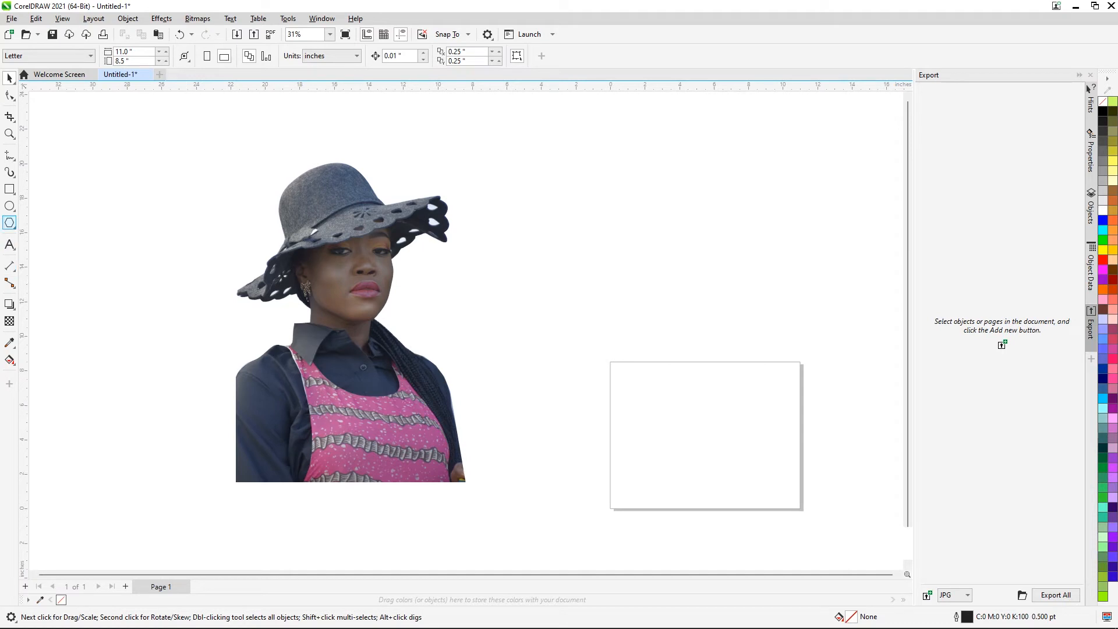
# Draw an upright rectangle about 13.06 by 17.81 in beside the portrait and move it over the portrait
pyautogui.click(9, 188)
pyautogui.moveTo(504, 169); pyautogui.dragTo(729, 477)
pyautogui.press('space')
pyautogui.moveTo(621, 236); pyautogui.dragTo(357, 209)
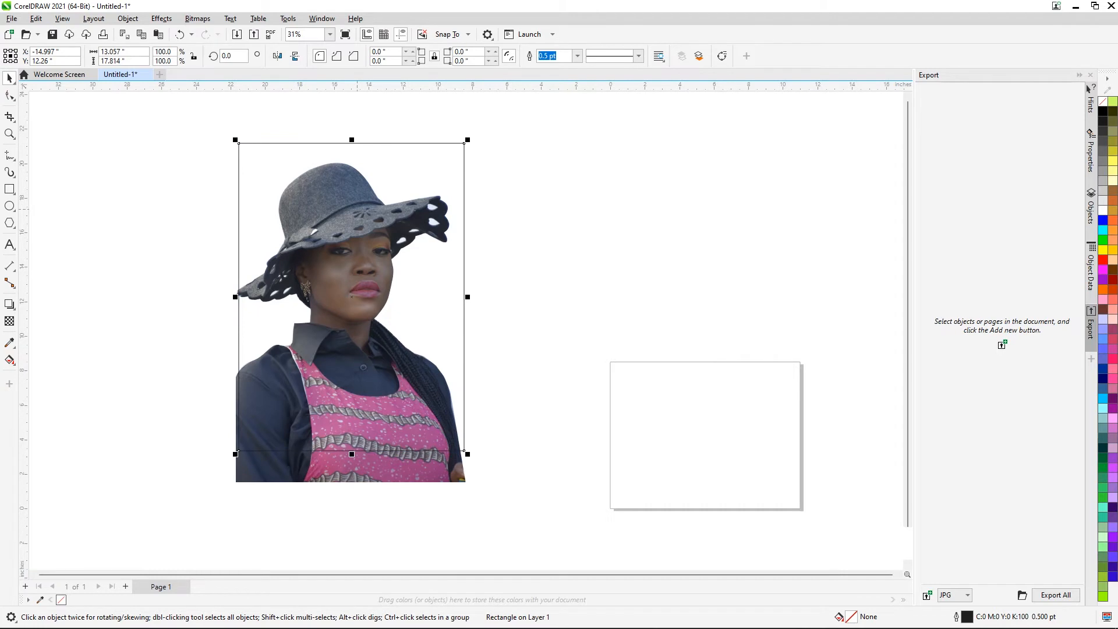
# Enlarge the rectangle to about 14.64 by 19.98 in and reposition it so it frames the whole portrait
pyautogui.moveTo(236, 454); pyautogui.dragTo(211, 489)
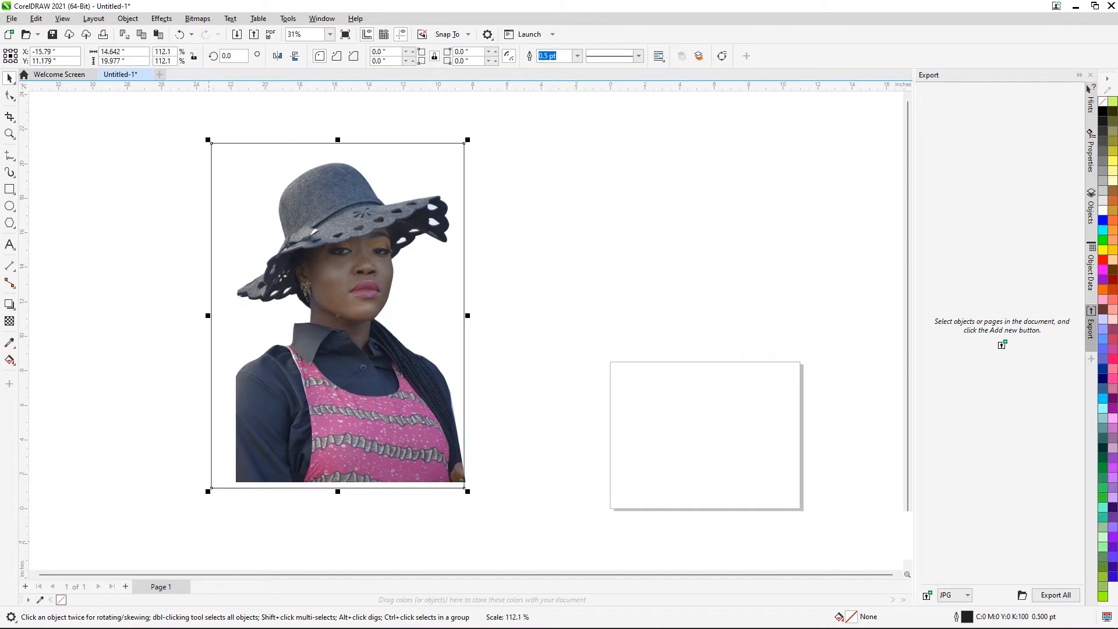
pyautogui.click(350, 280)
pyautogui.click(535, 261)
pyautogui.click(340, 246)
pyautogui.moveTo(355, 286)
pyautogui.mouseDown()
pyautogui.moveTo(372, 321)
pyautogui.moveTo(369, 297)
pyautogui.mouseUp()
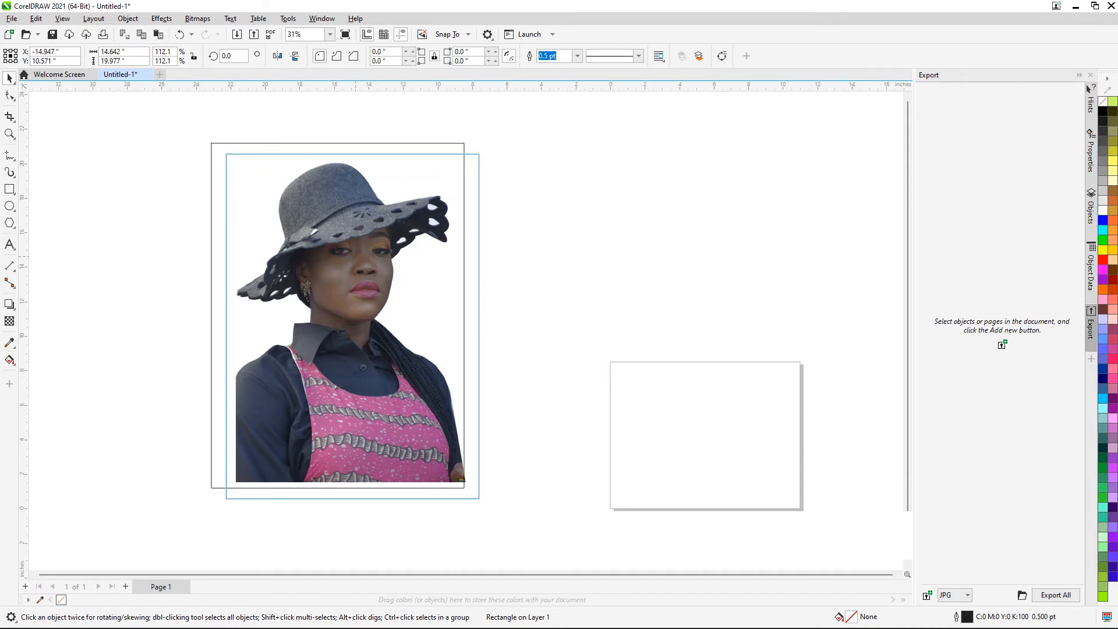
pyautogui.moveTo(356, 257); pyautogui.dragTo(355, 256)
pyautogui.click(591, 355)
pyautogui.click(348, 337)
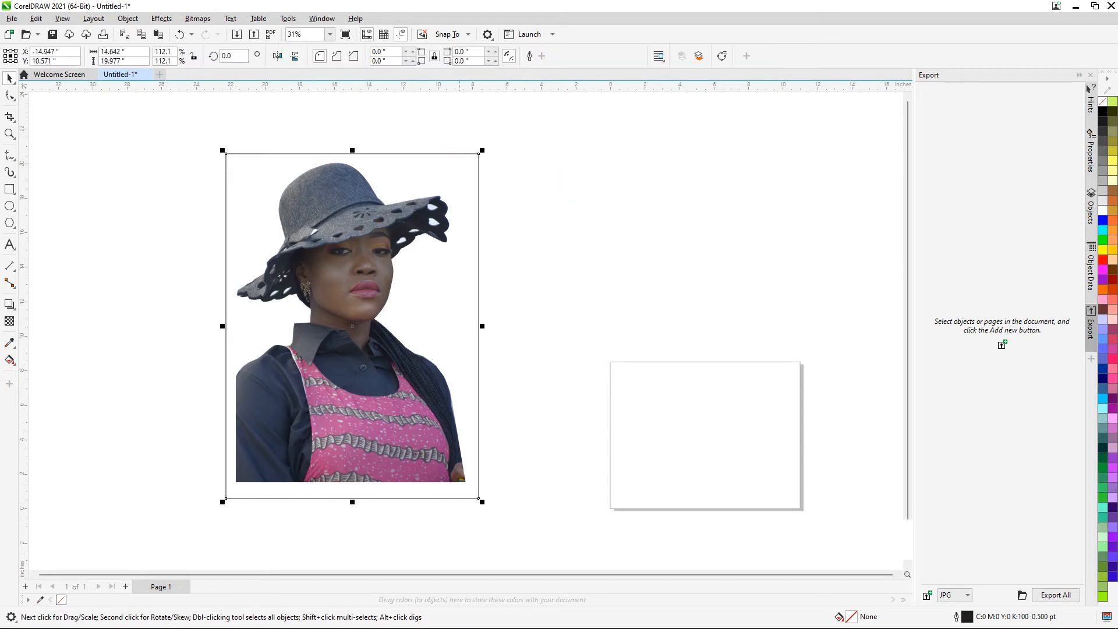
# Remove the rectangle's outline and fill it with yellow (#FFFF00)
pyautogui.click(578, 55)
pyautogui.click(559, 66)
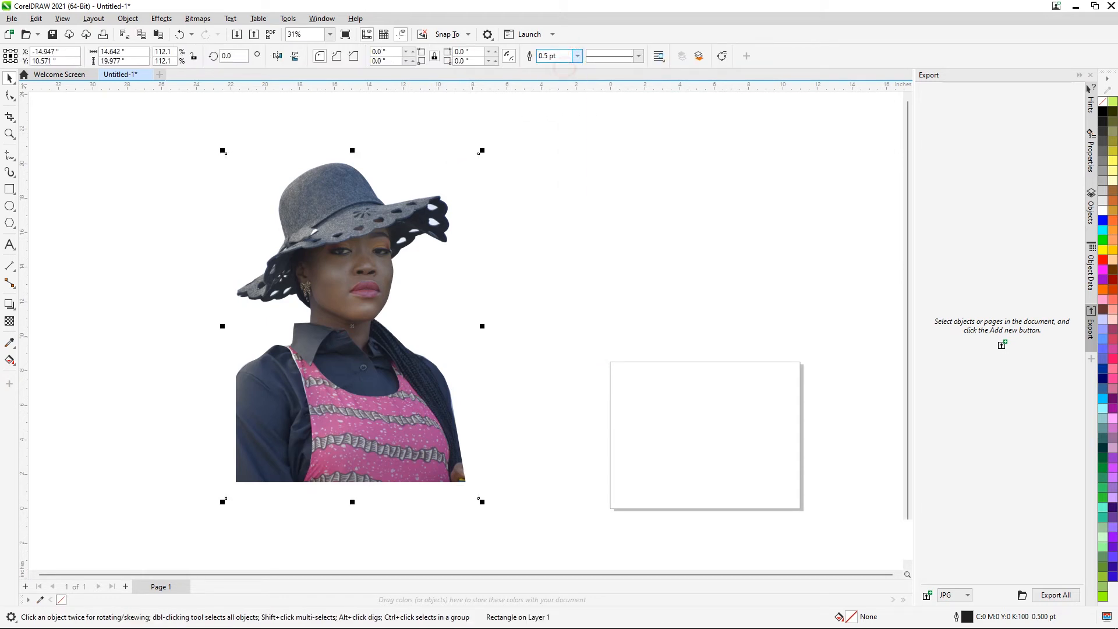
pyautogui.click(1102, 250)
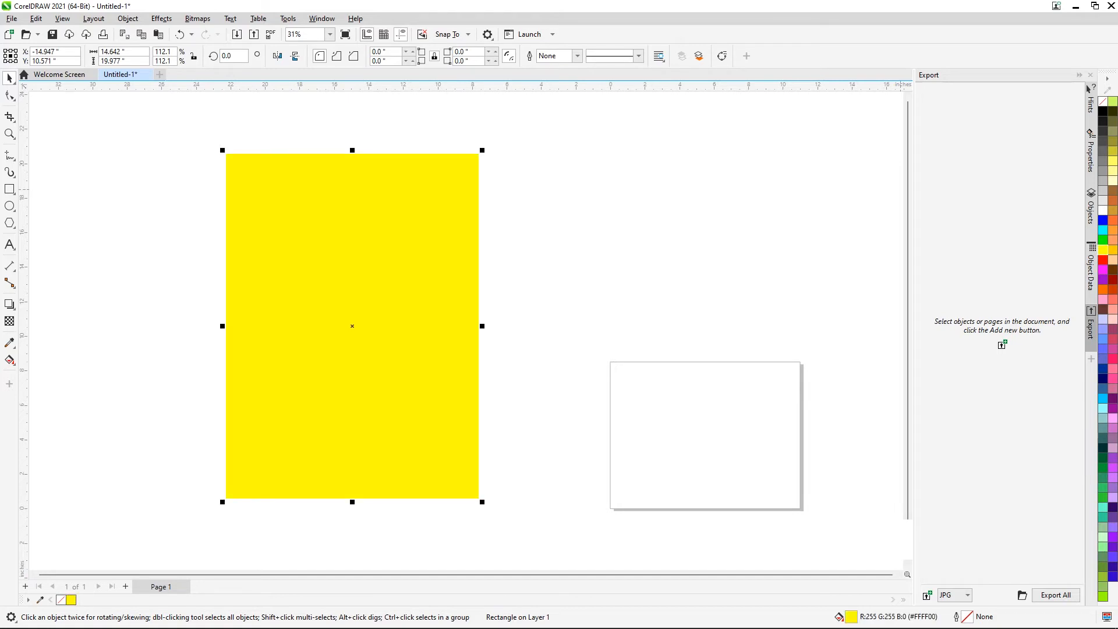
# Send the rectangle behind the portrait and try pink, blue, navy and green fills, settling on dark teal #003333
pyautogui.hotkey('shift', 'pagedown')
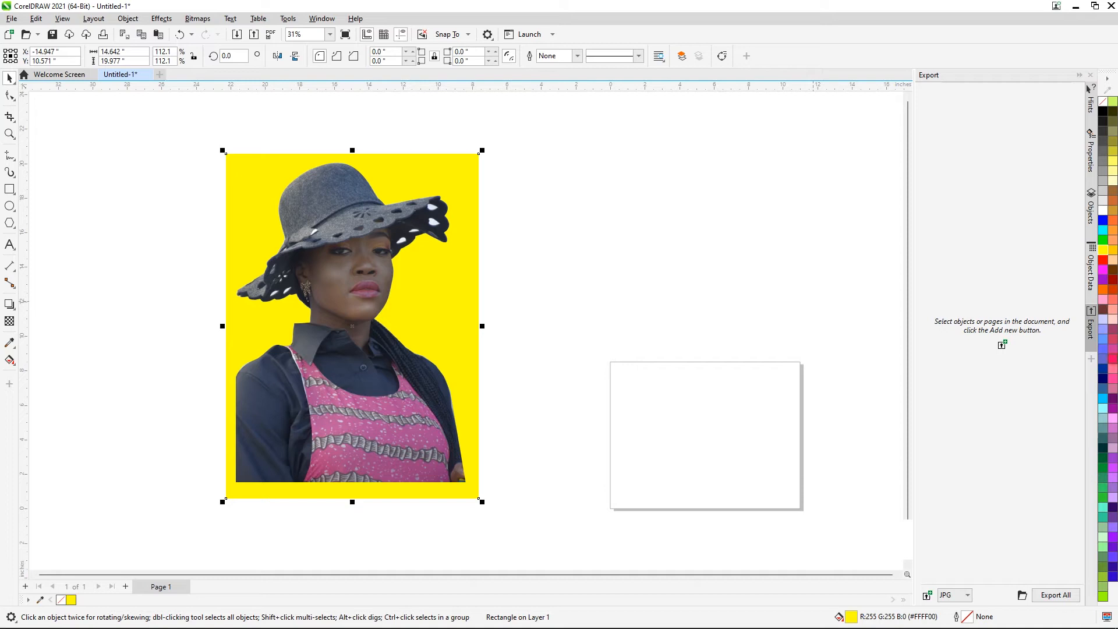
pyautogui.click(1113, 359)
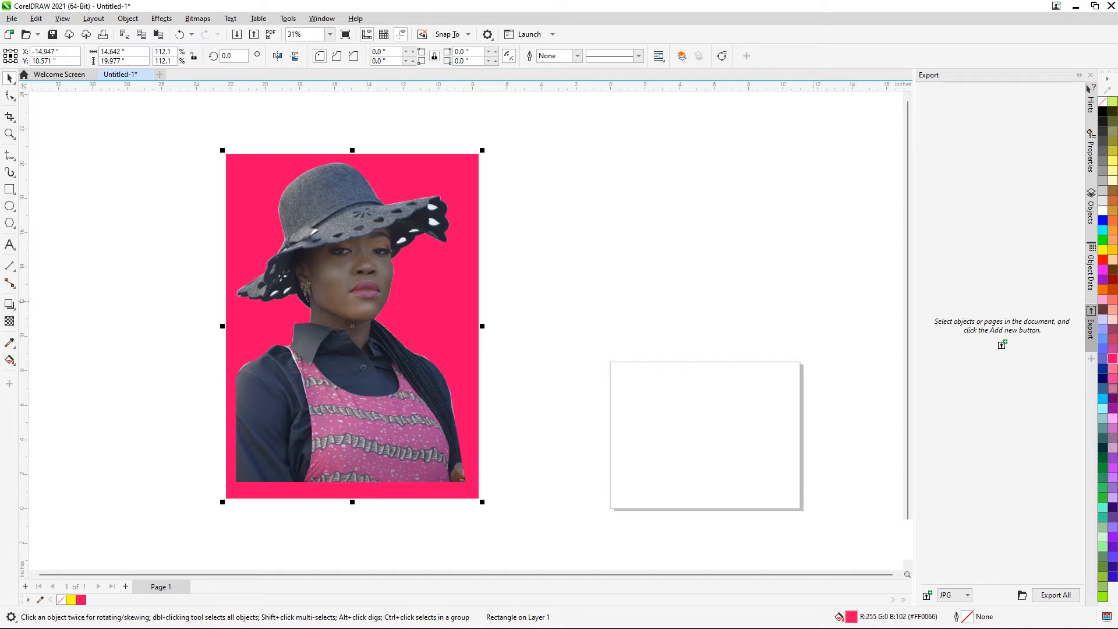
pyautogui.click(1103, 399)
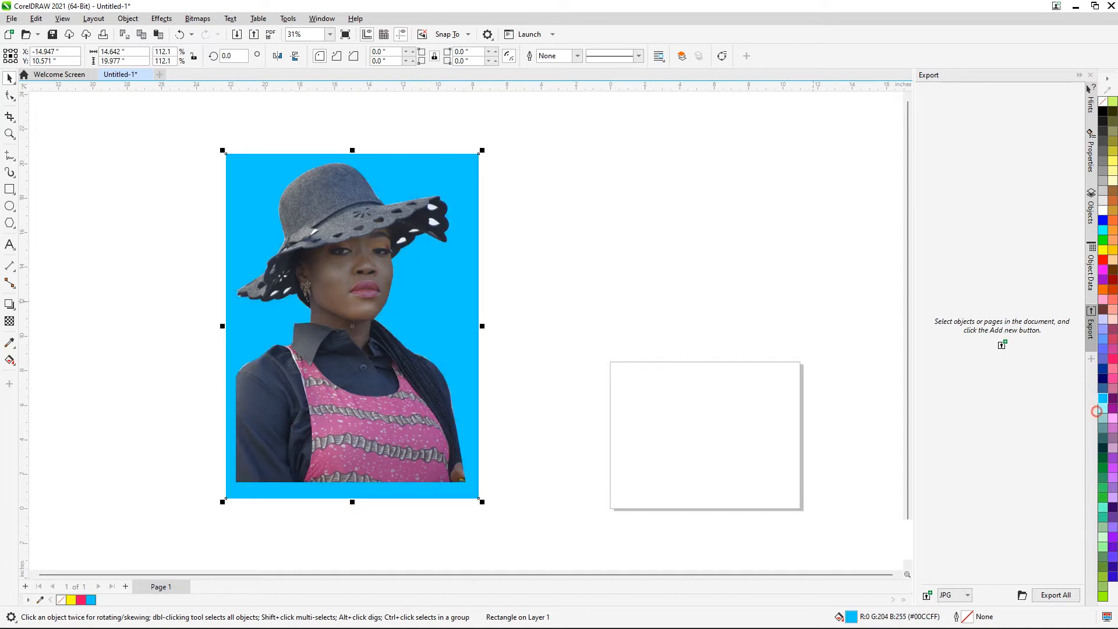
pyautogui.click(1103, 379)
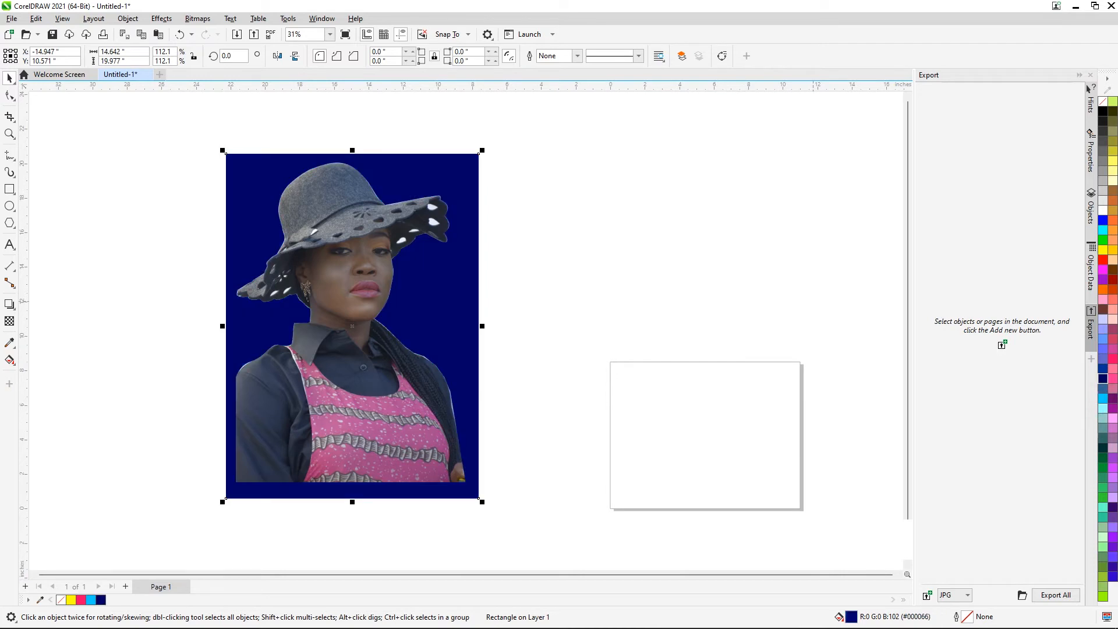
pyautogui.click(1102, 447)
pyautogui.click(1103, 479)
pyautogui.click(1103, 458)
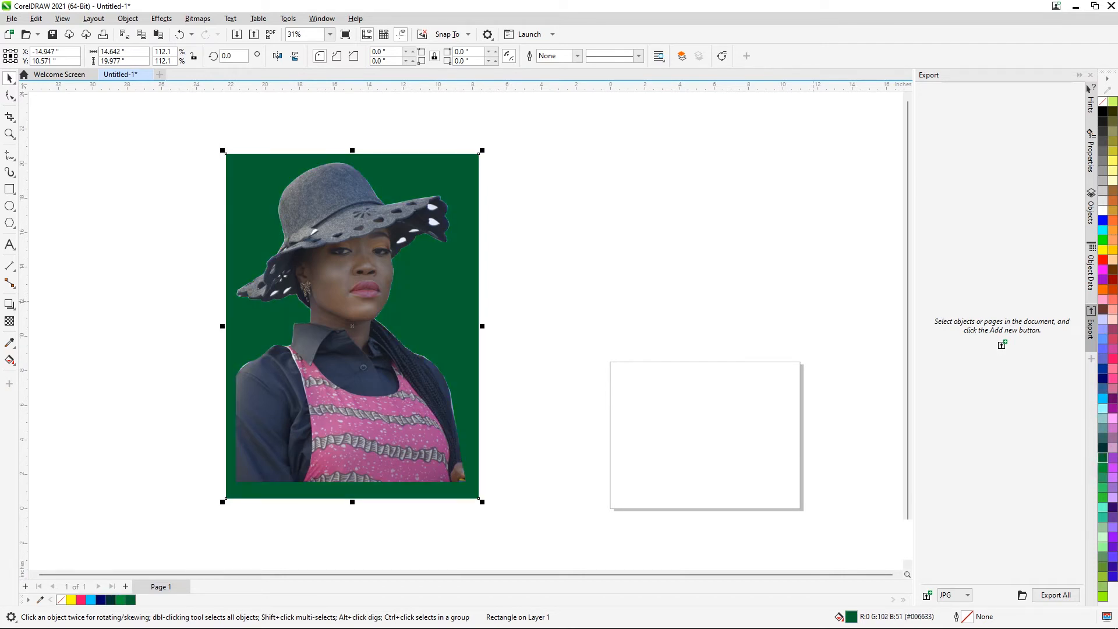
pyautogui.click(1103, 448)
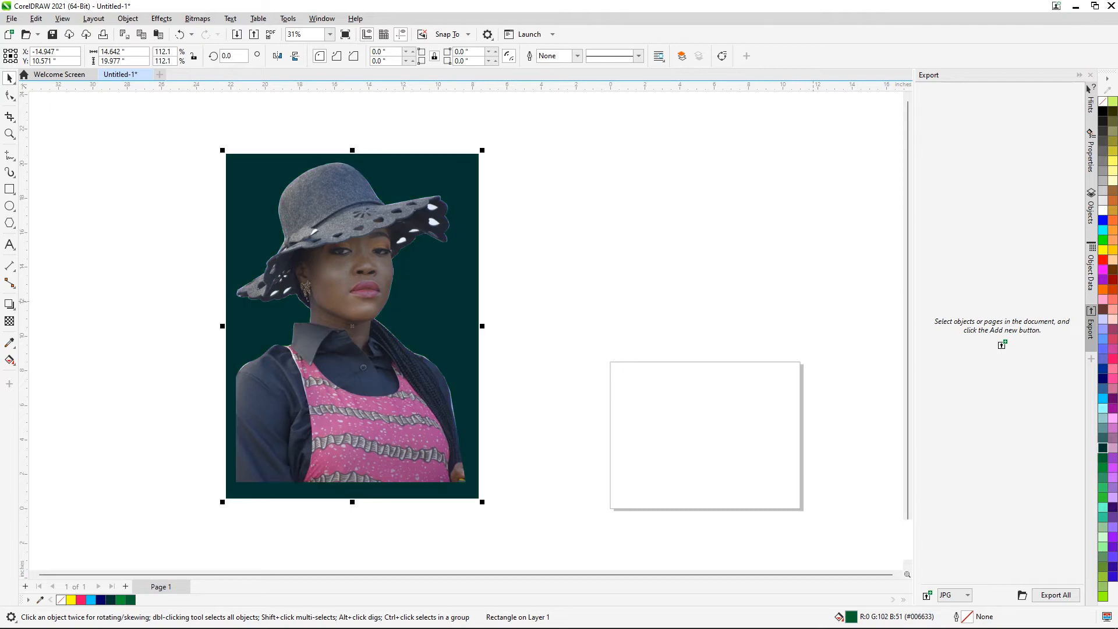
# Examine the holes and scalloped edge of the hat brim against the dark background
pyautogui.scroll(2, 420, 250)
pyautogui.scroll(3, 410, 160)
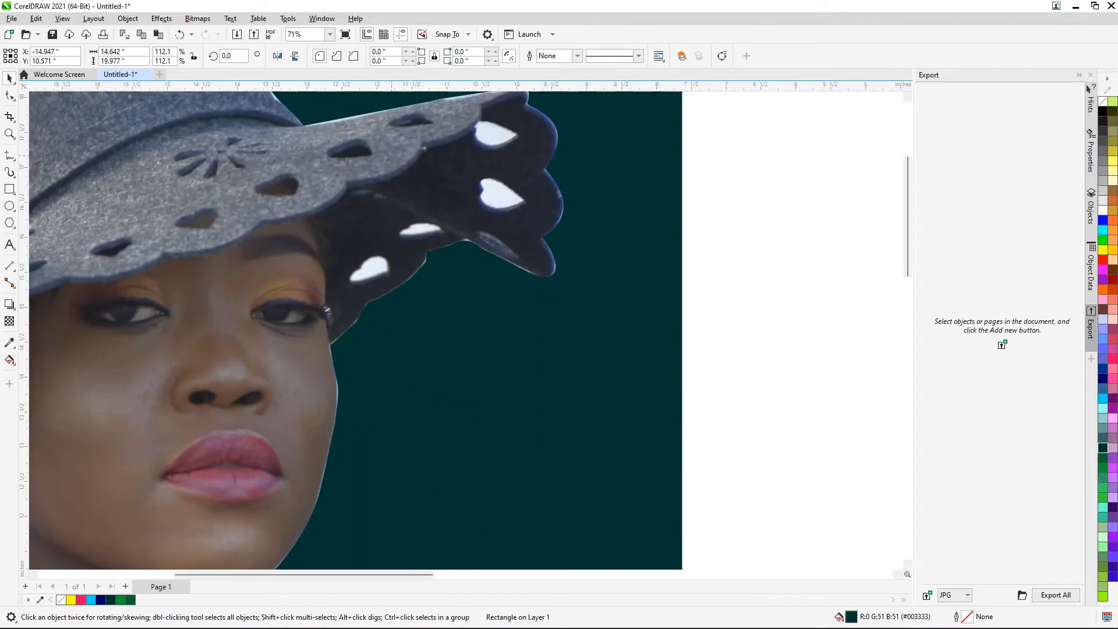
pyautogui.click(533, 134)
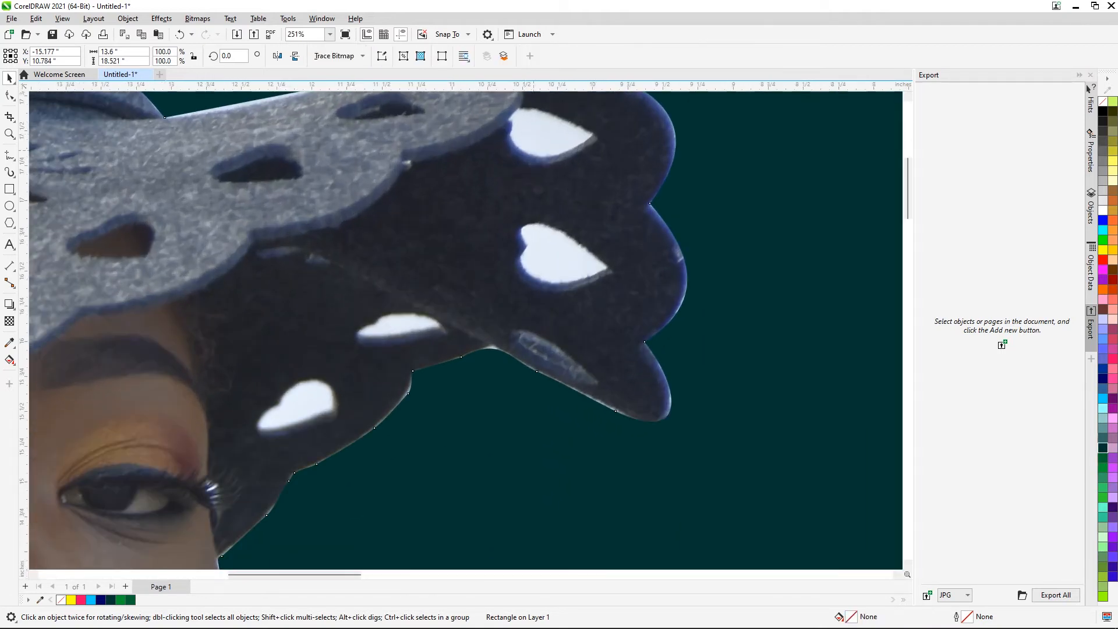
pyautogui.scroll(-2, 564, 200)
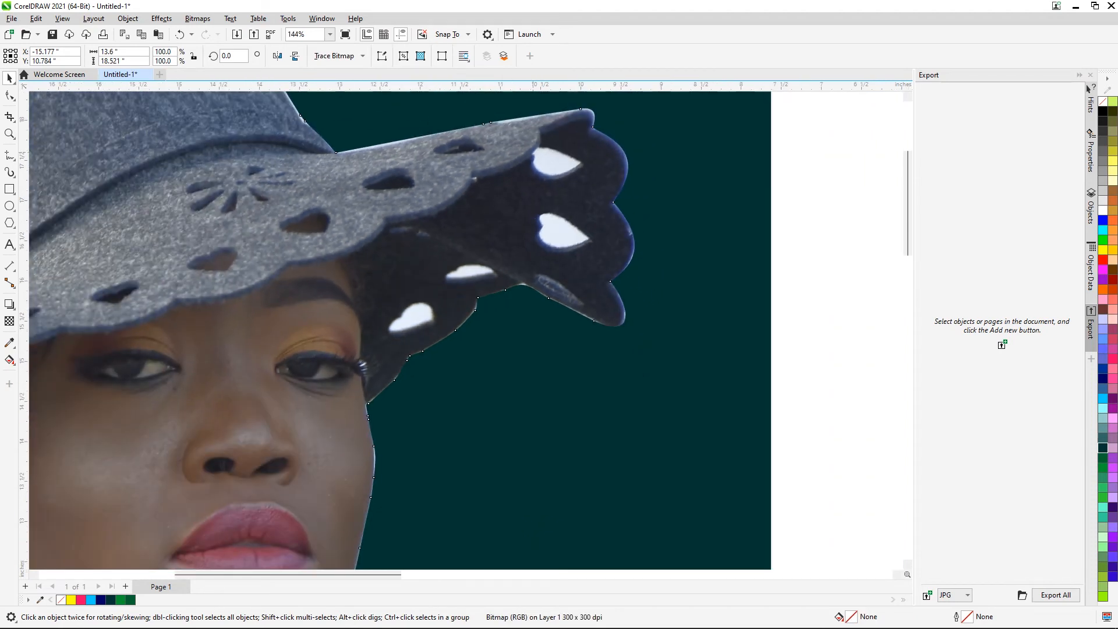
pyautogui.click(825, 212)
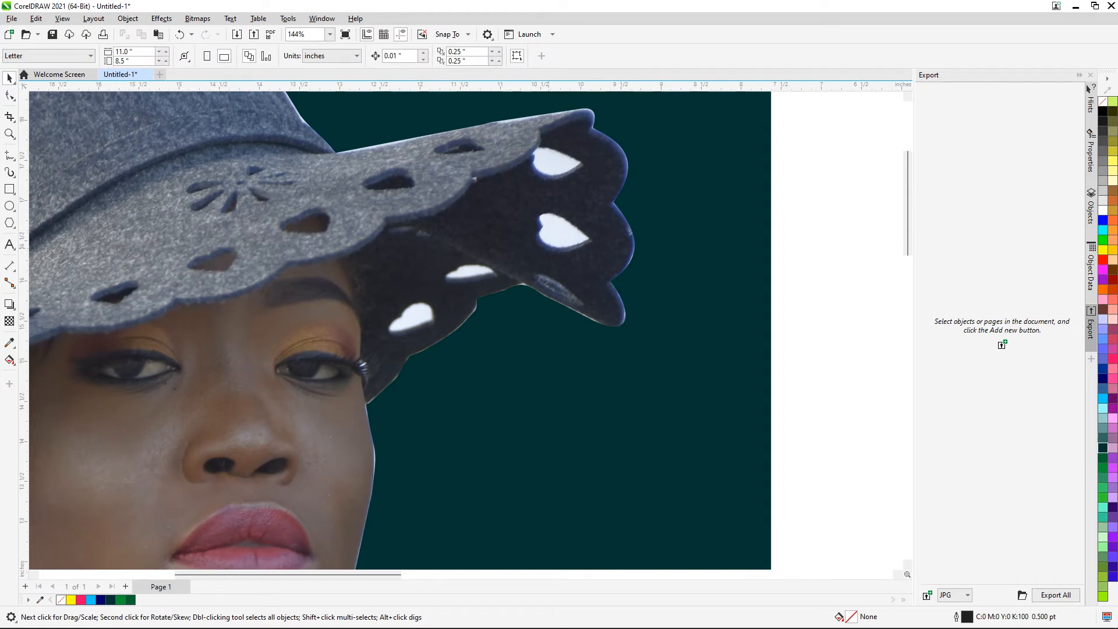
# Try to smudge the white cut-out hole in the portrait's hat brim with the Smudge tool
pyautogui.click(456, 170)
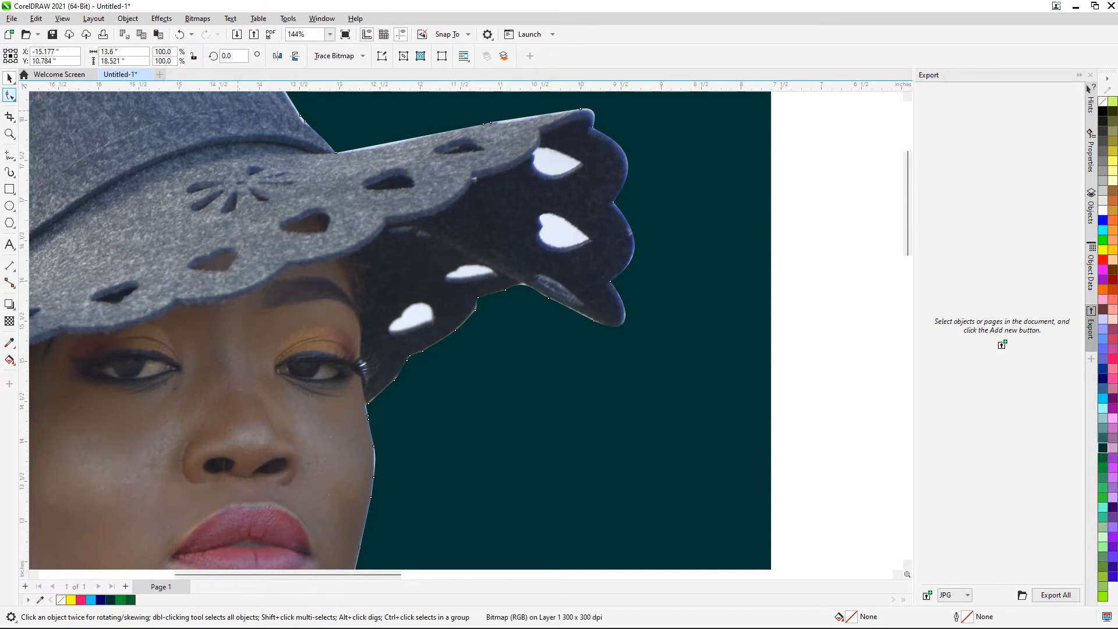
pyautogui.click(10, 96)
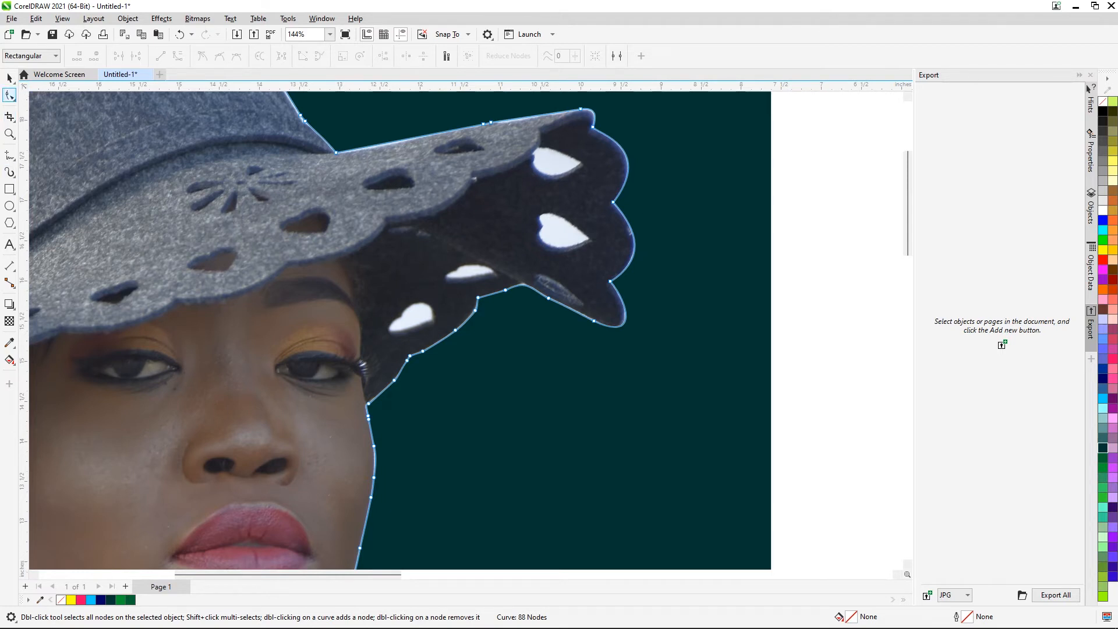
pyautogui.click(9, 95)
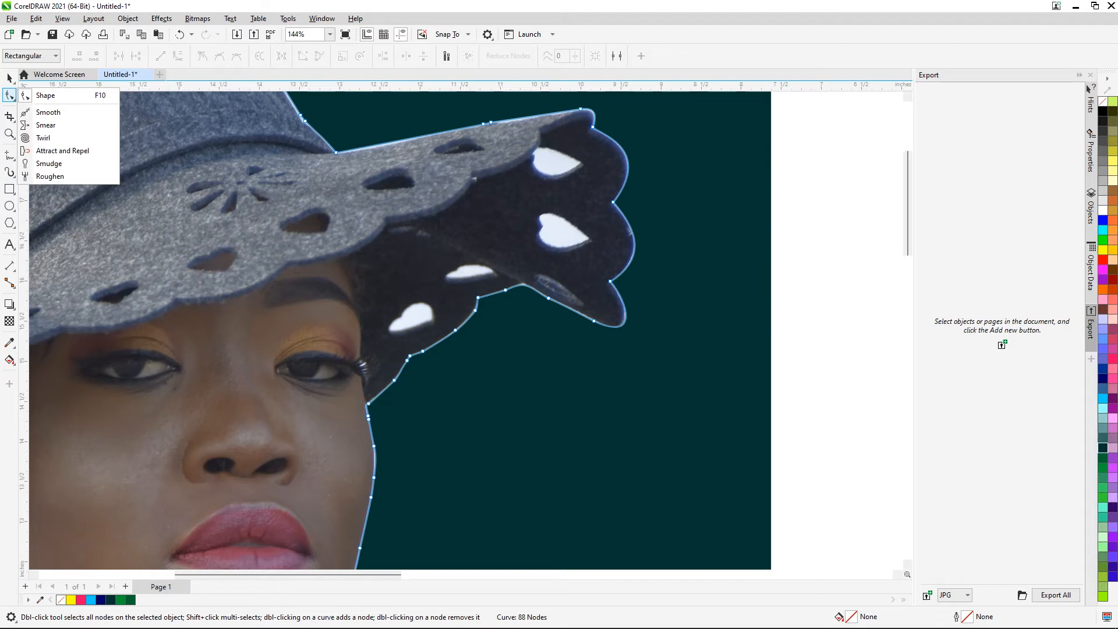
pyautogui.click(11, 97)
pyautogui.click(11, 97)
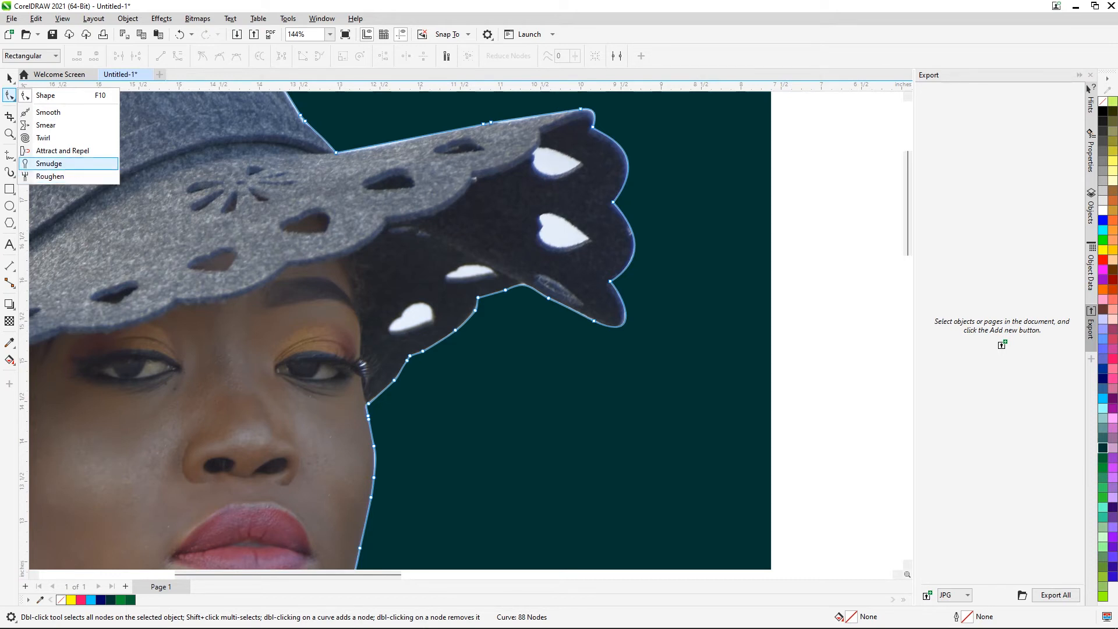
pyautogui.click(49, 163)
pyautogui.scroll(3, 559, 169)
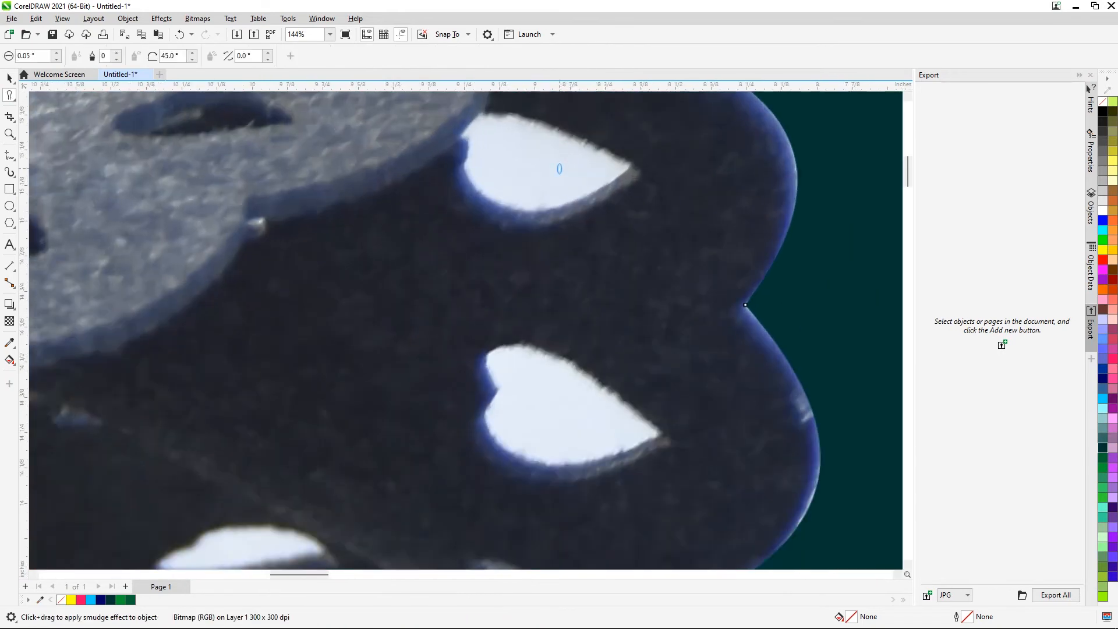
pyautogui.scroll(1, 560, 169)
pyautogui.click(518, 171)
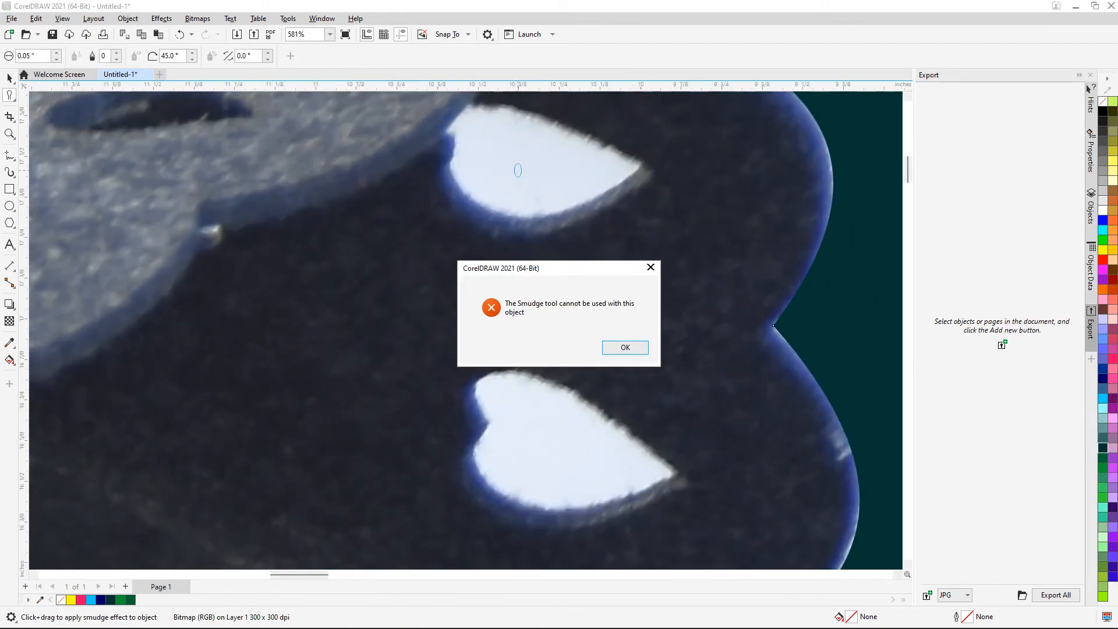
pyautogui.click(616, 347)
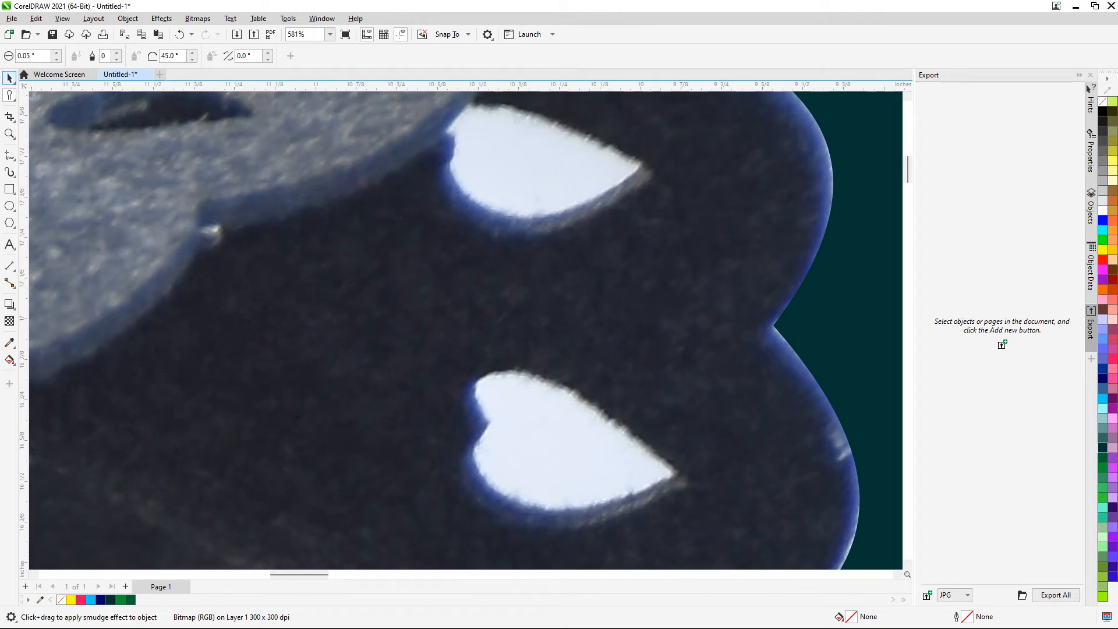
pyautogui.click(10, 77)
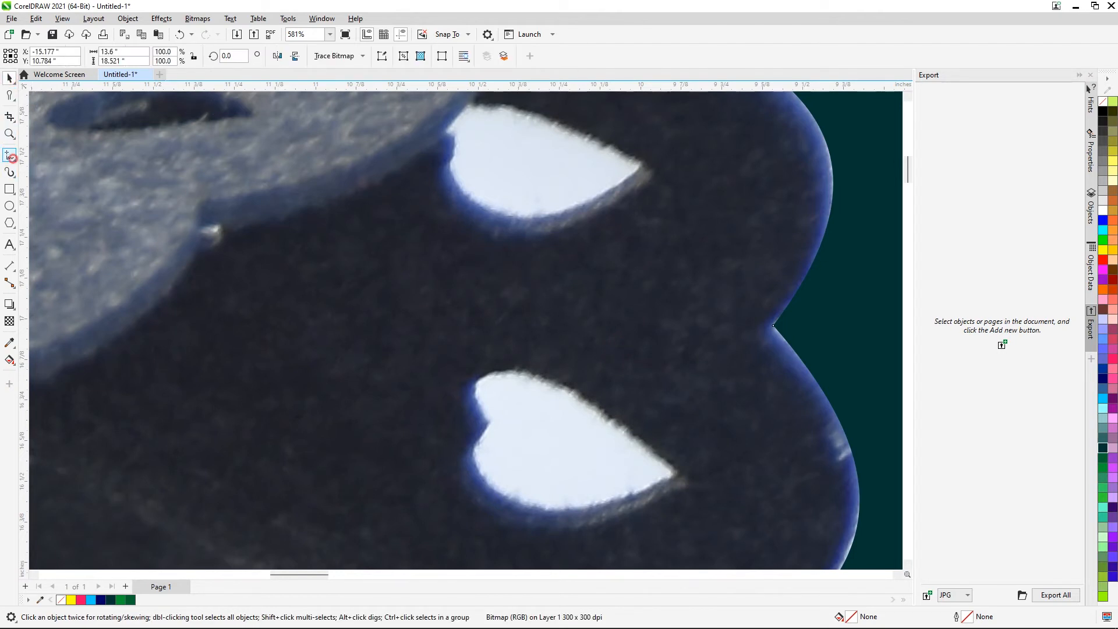
pyautogui.click(10, 156)
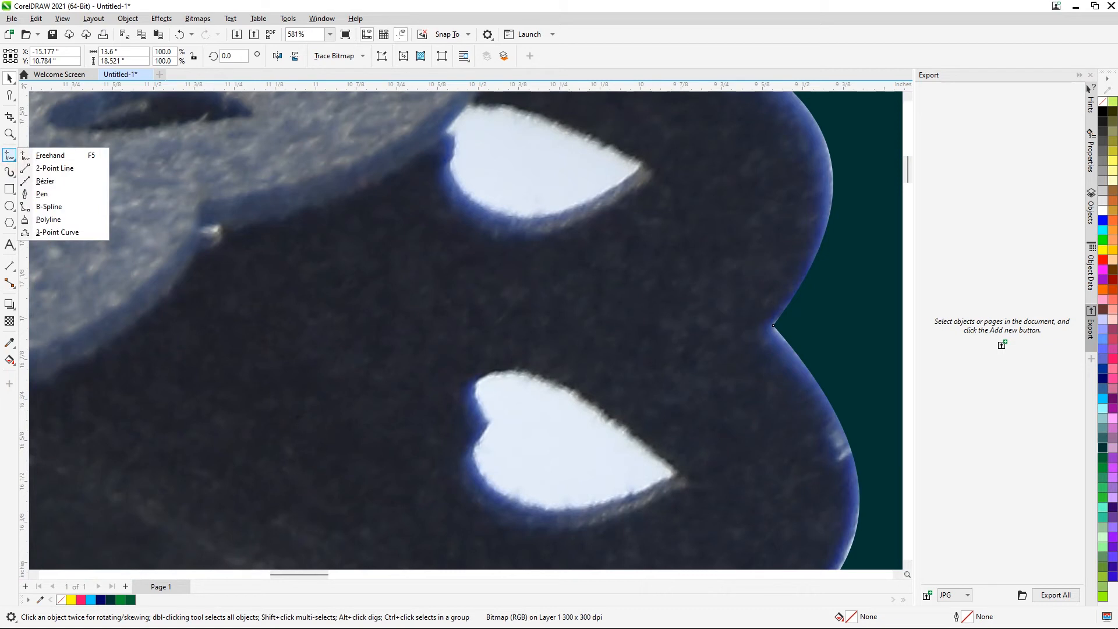
pyautogui.click(10, 156)
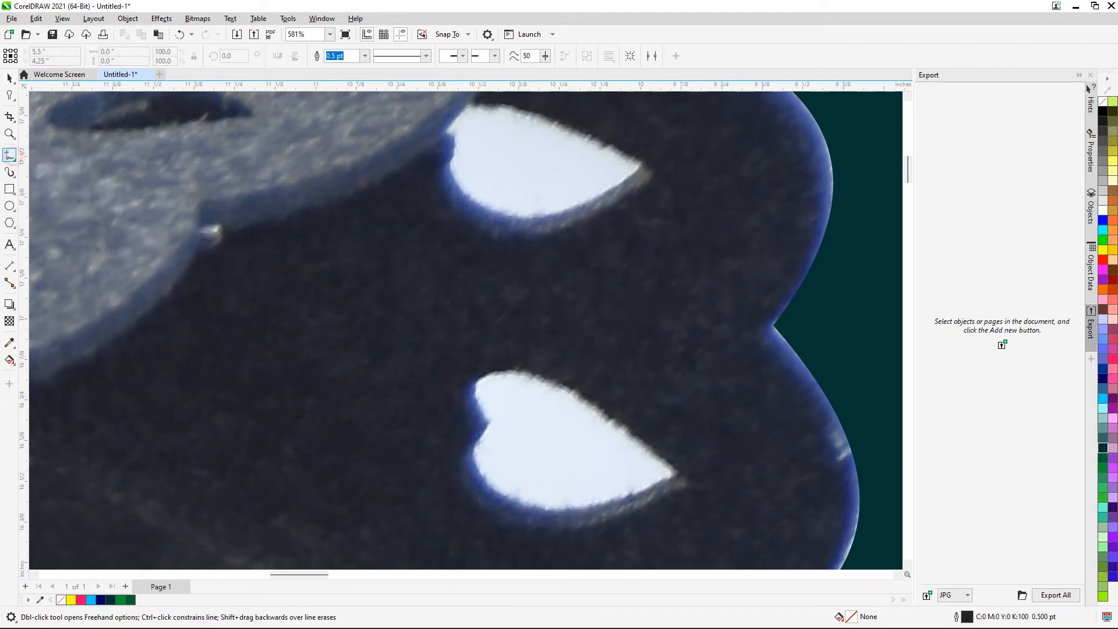
pyautogui.click(12, 157)
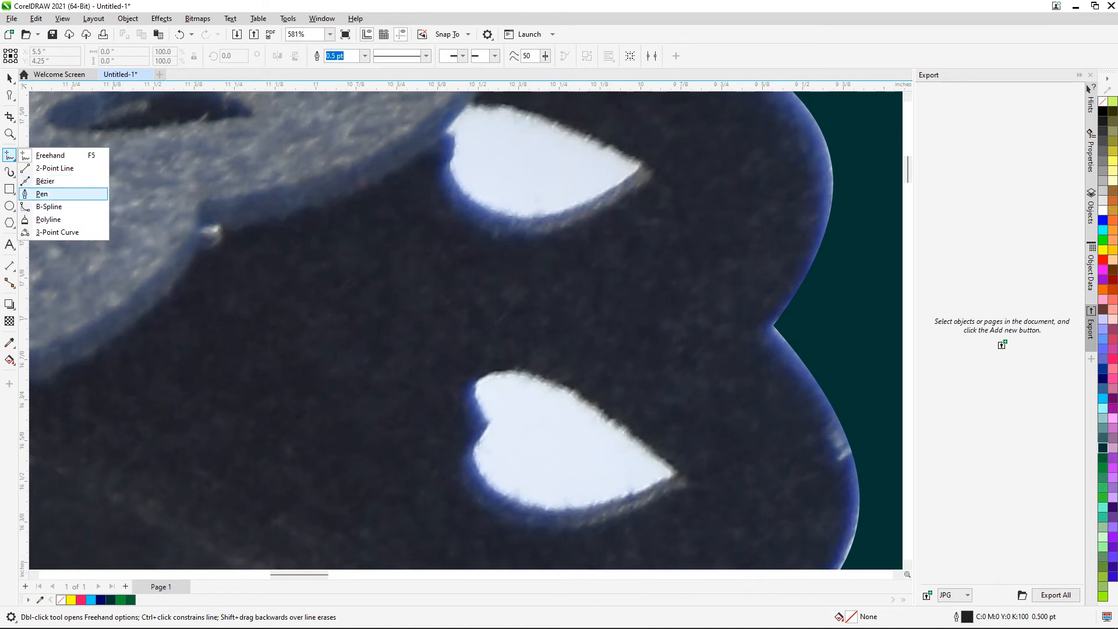
pyautogui.click(47, 195)
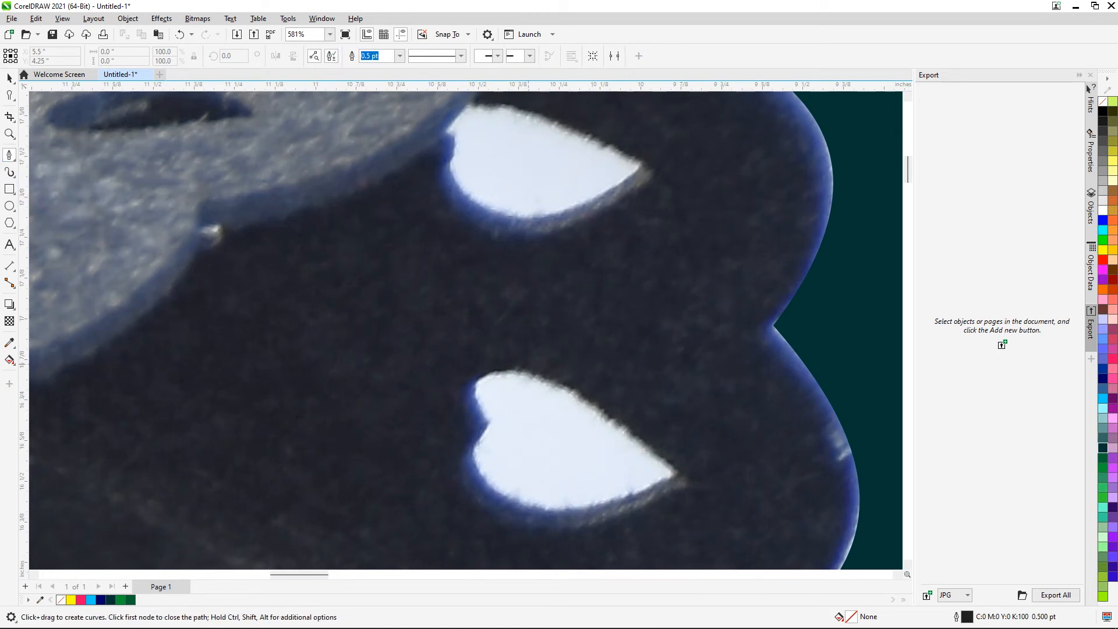
pyautogui.click(10, 78)
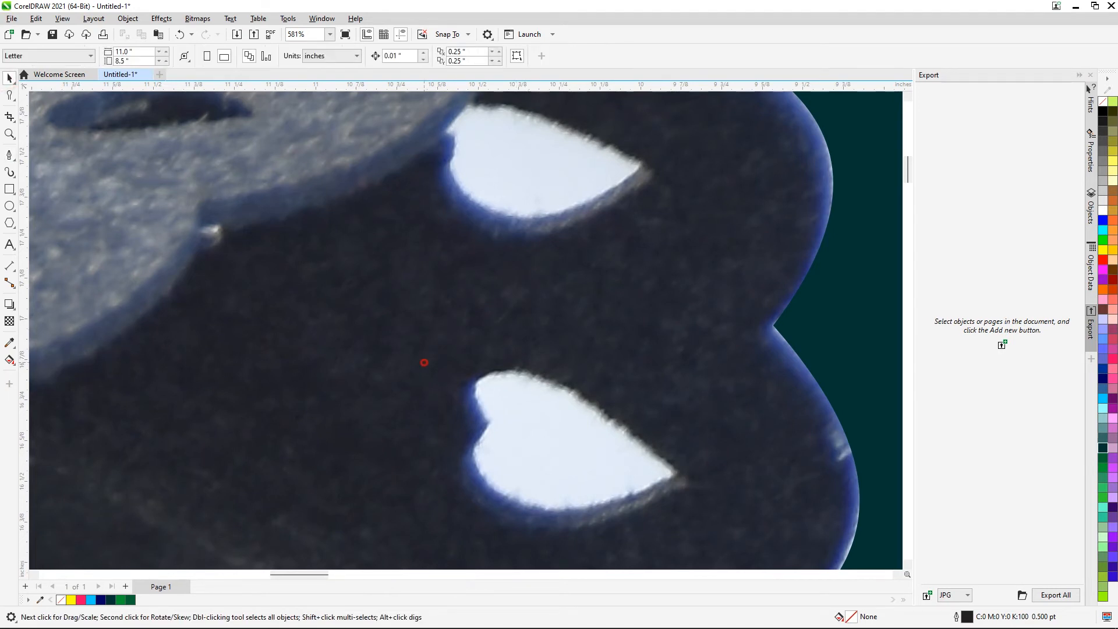
# Select the portrait photo and activate the Eraser tool
pyautogui.click(424, 362)
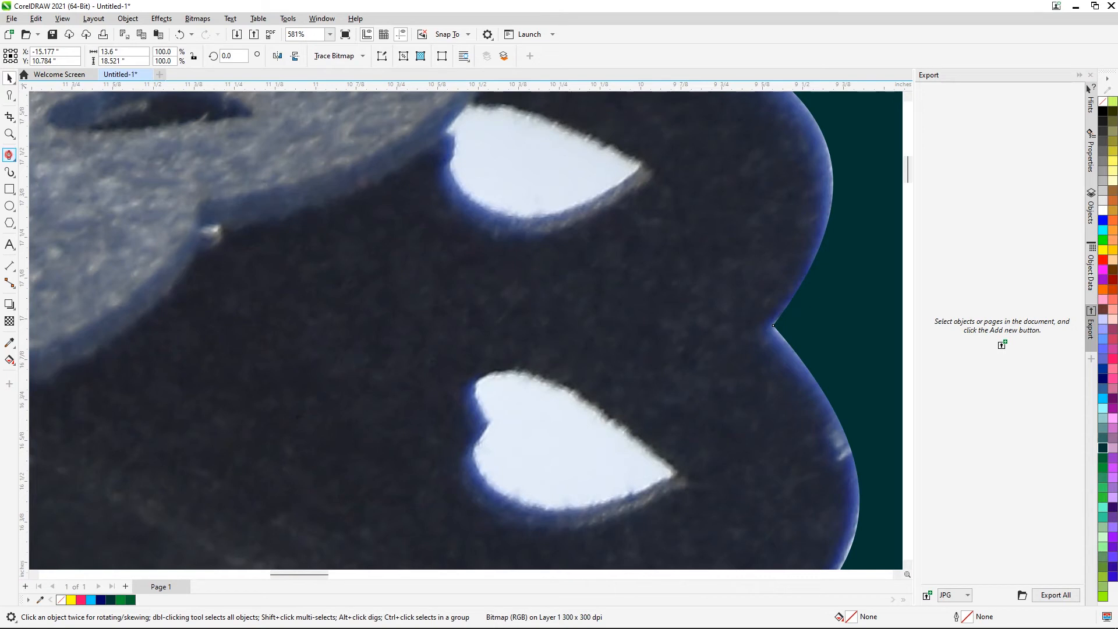
pyautogui.click(10, 157)
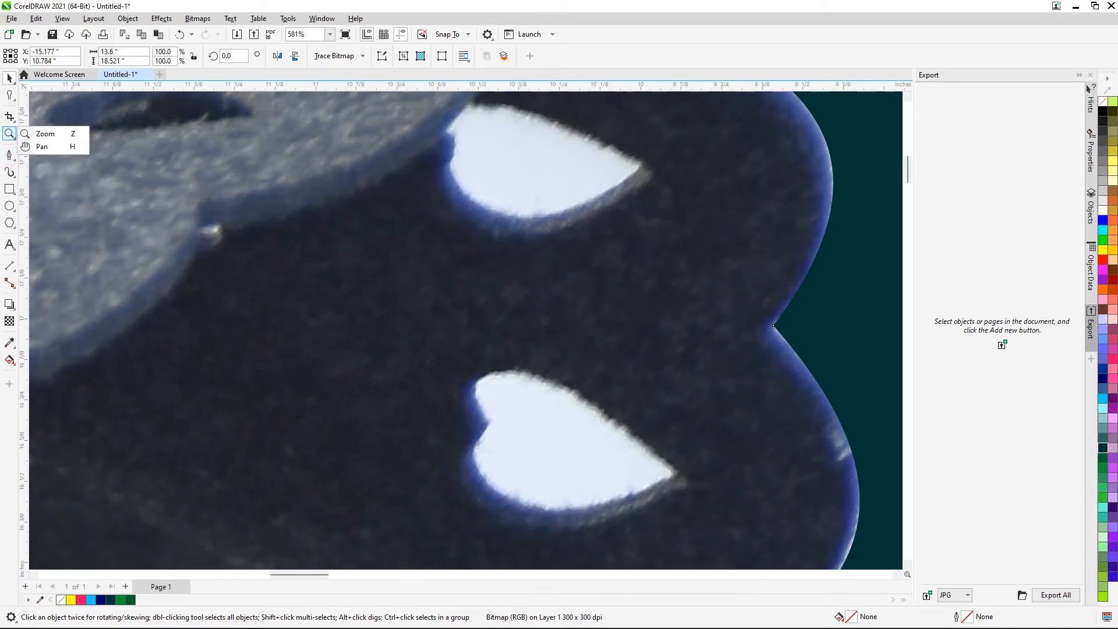
pyautogui.click(13, 121)
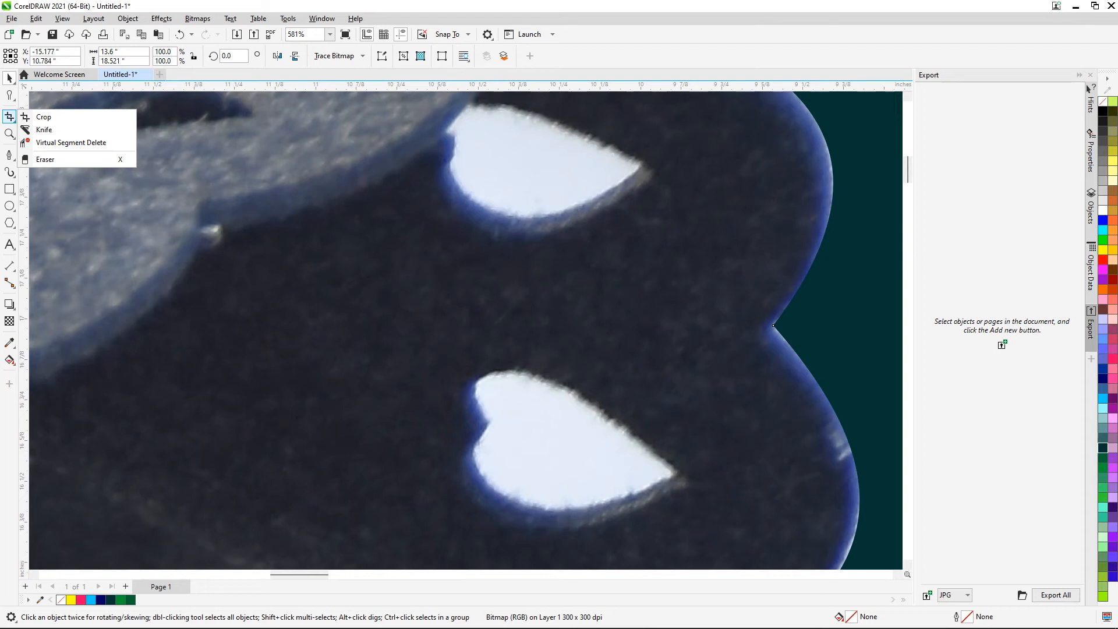
pyautogui.moveTo(10, 135)
pyautogui.click(63, 156)
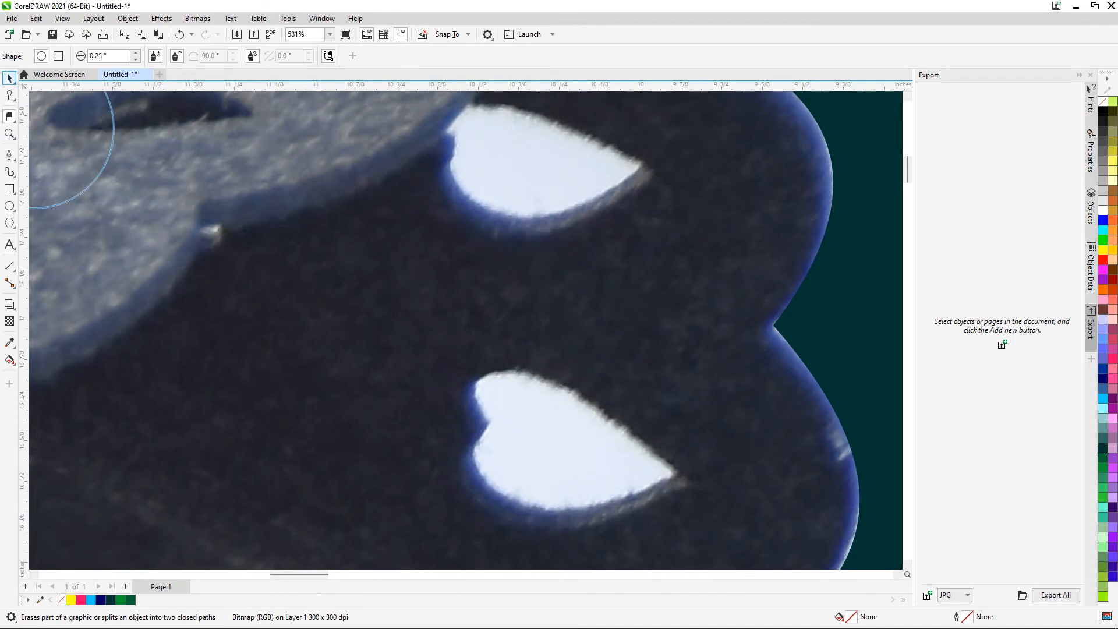
pyautogui.click(9, 78)
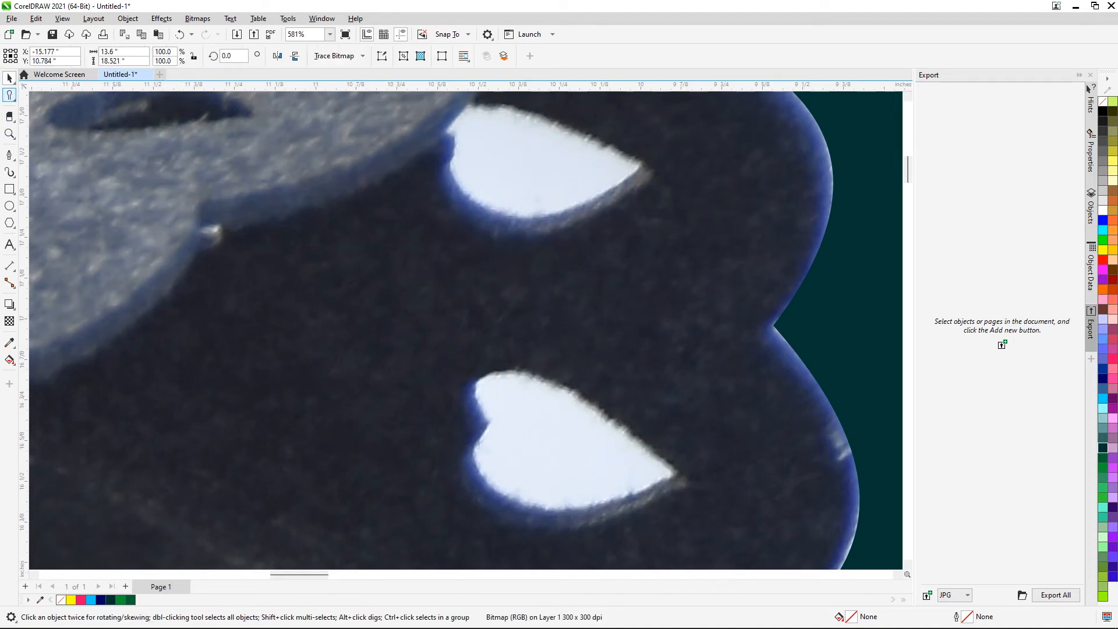
pyautogui.click(9, 95)
pyautogui.click(44, 92)
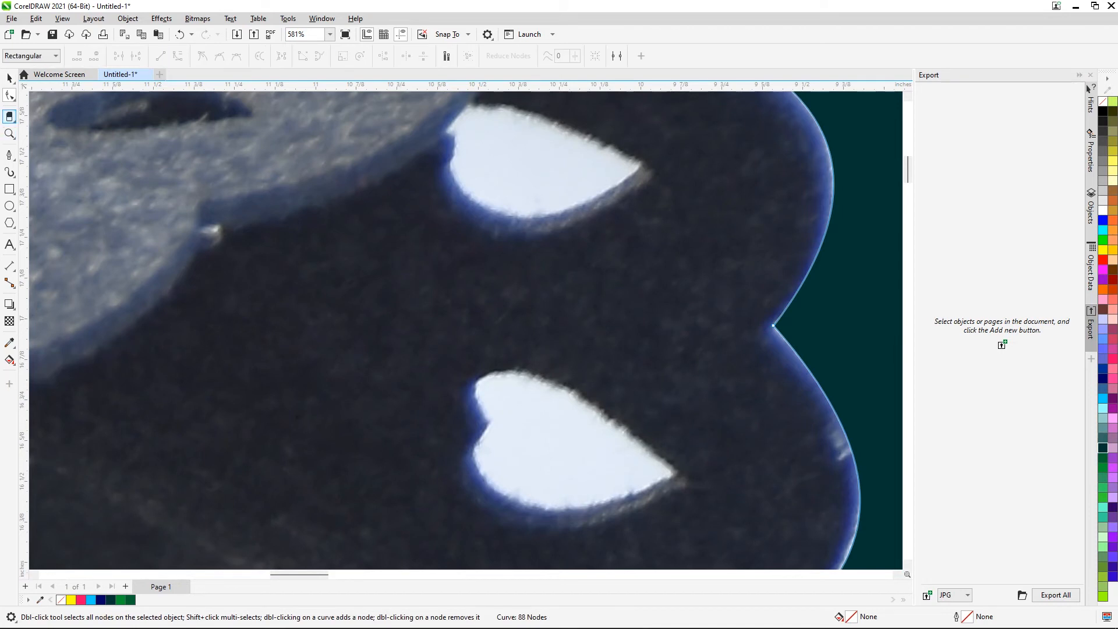
pyautogui.click(12, 120)
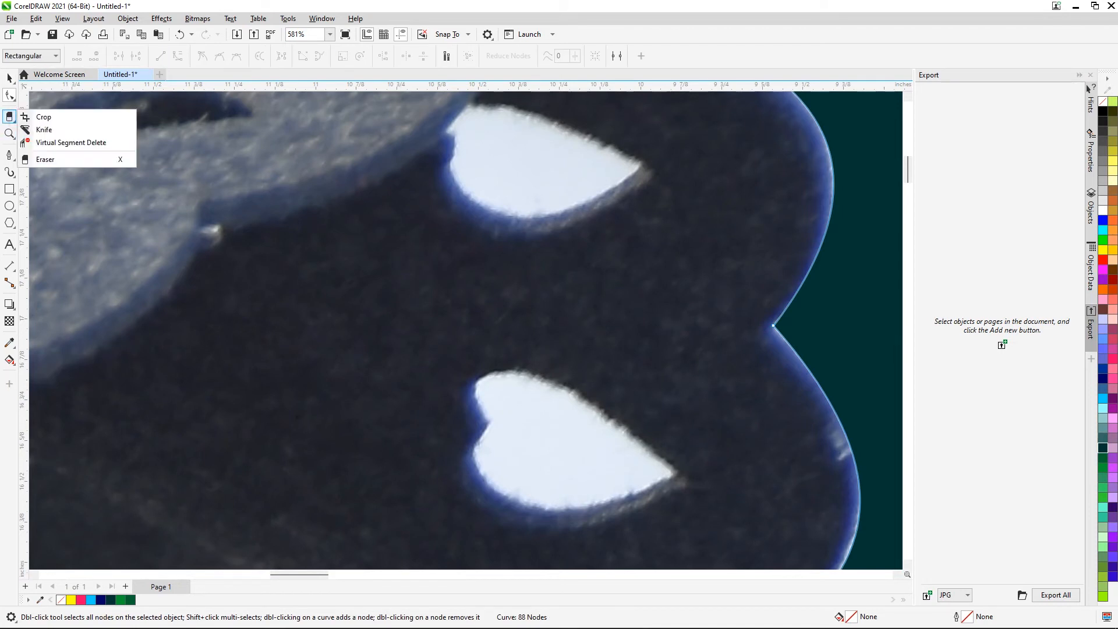
pyautogui.click(43, 117)
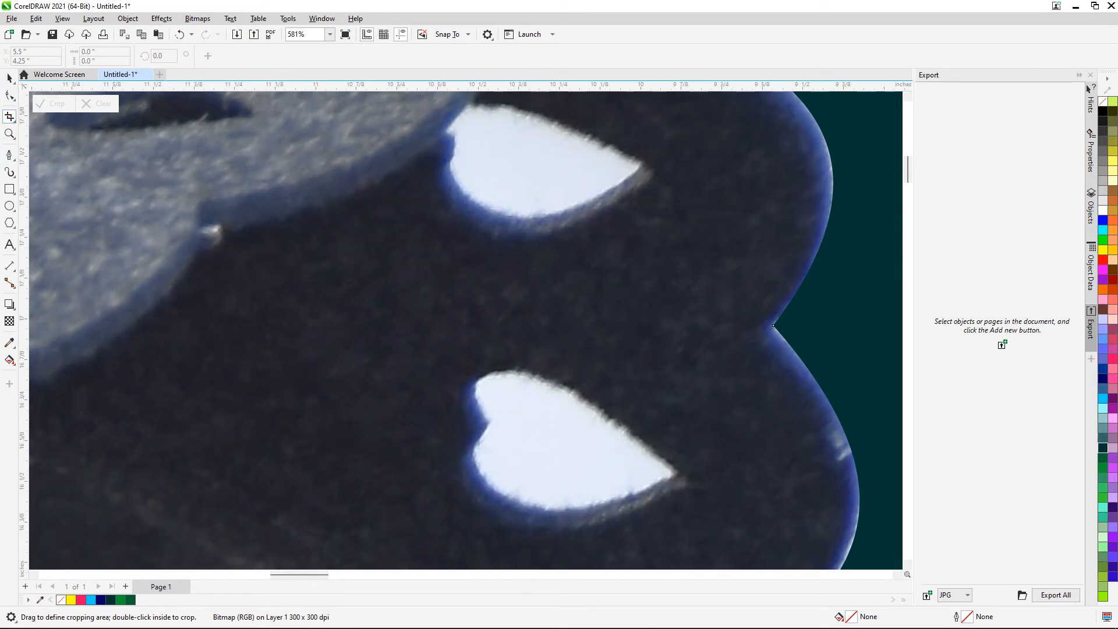
pyautogui.click(12, 119)
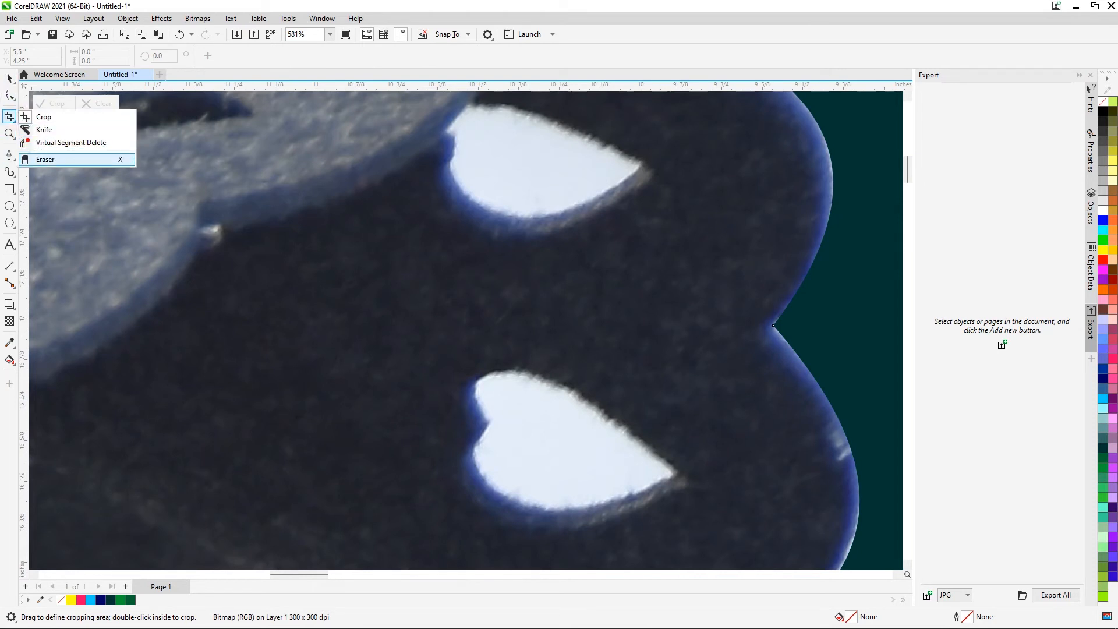
# Activate the Eraser tool for the portrait and reduce its nib size to 0.1 inch
pyautogui.click(44, 160)
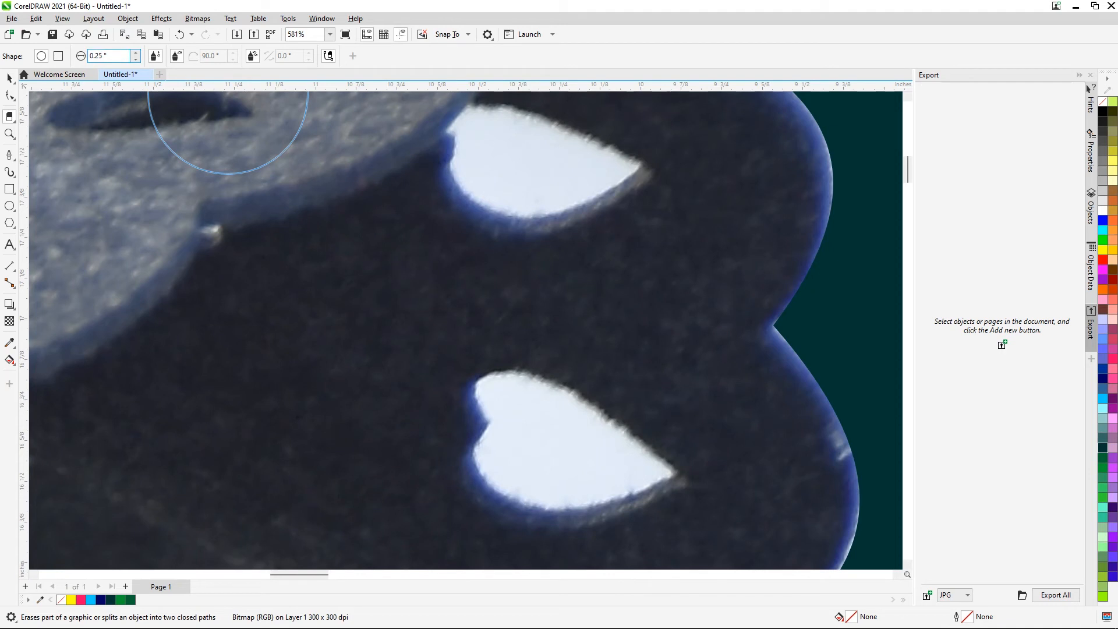
pyautogui.click(135, 58)
pyautogui.click(136, 58)
pyautogui.click(135, 59)
pyautogui.click(135, 59)
pyautogui.click(135, 59)
pyautogui.click(136, 59)
pyautogui.click(136, 60)
pyautogui.click(135, 59)
pyautogui.click(136, 59)
pyautogui.click(135, 59)
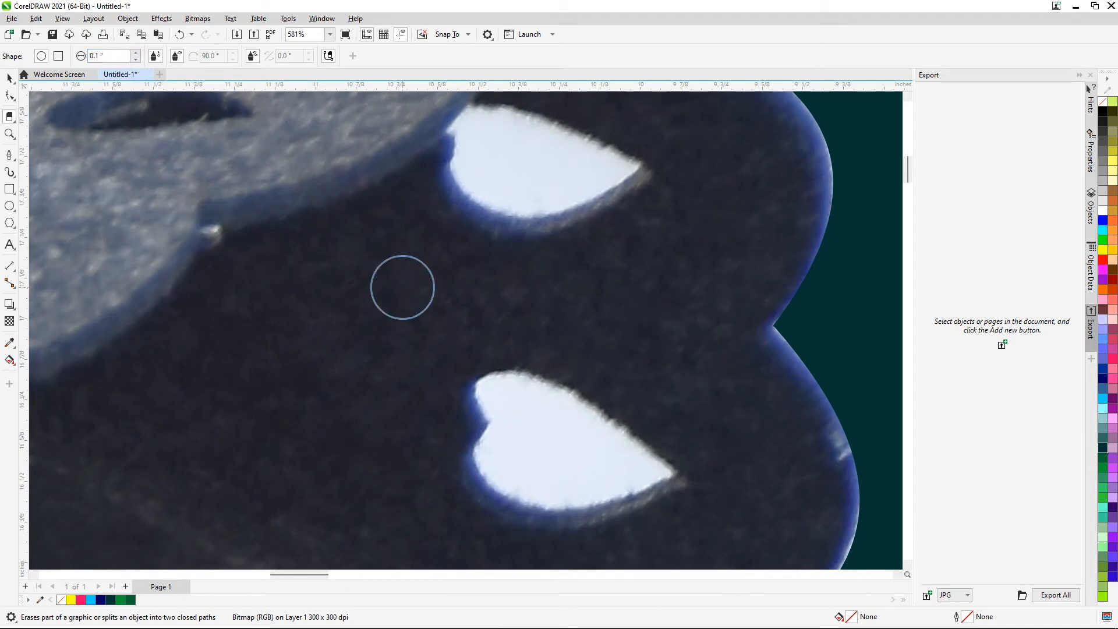
# Erase a round spot inside both white heart-shaped cut-outs near the brim's outer edge and the white cut-out nearest the face
pyautogui.click(544, 445)
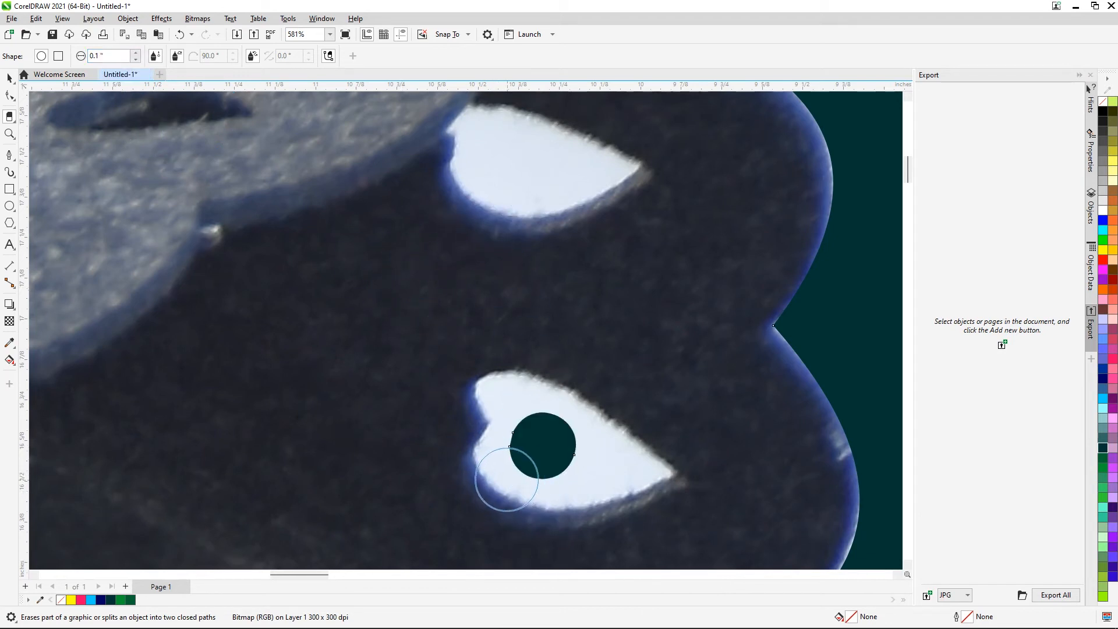
pyautogui.click(510, 163)
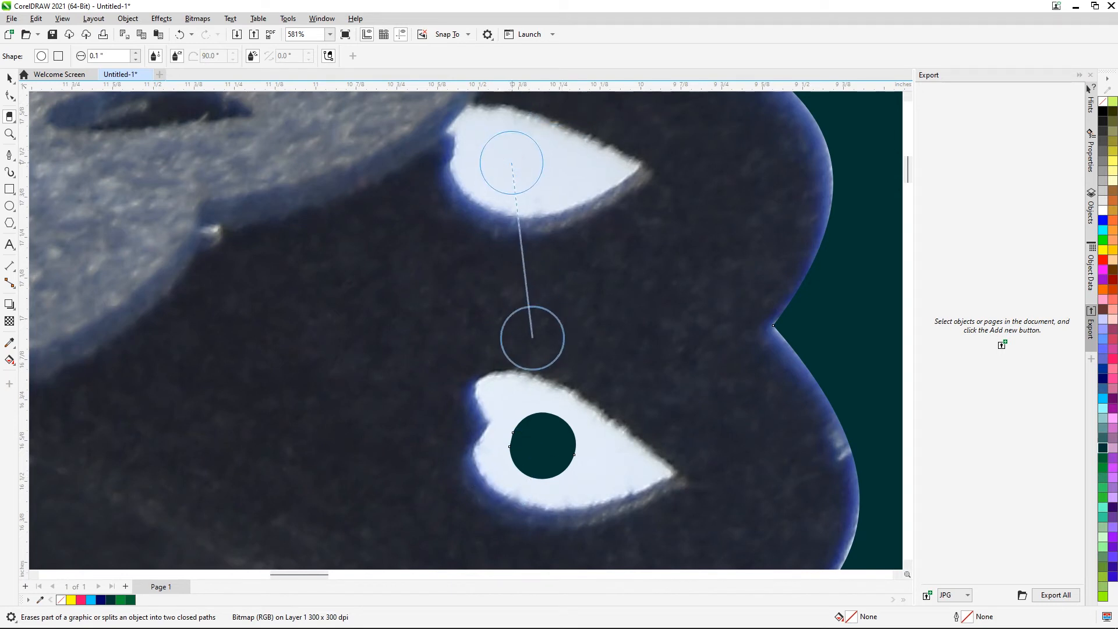
pyautogui.click(512, 163)
pyautogui.scroll(-2, 501, 379)
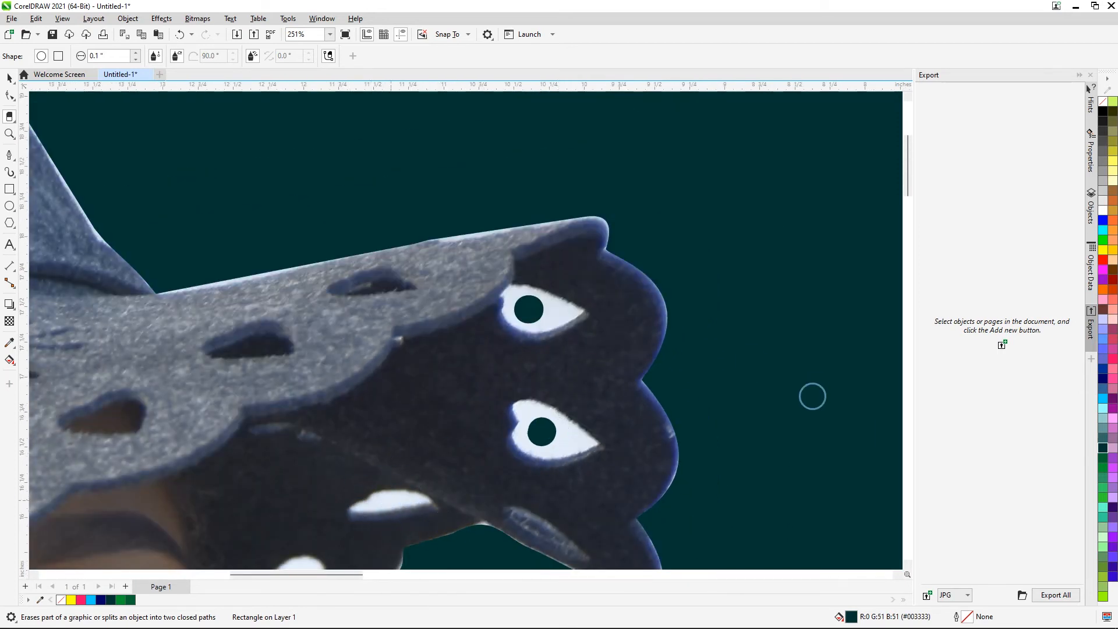
pyautogui.scroll(-1, 536, 487)
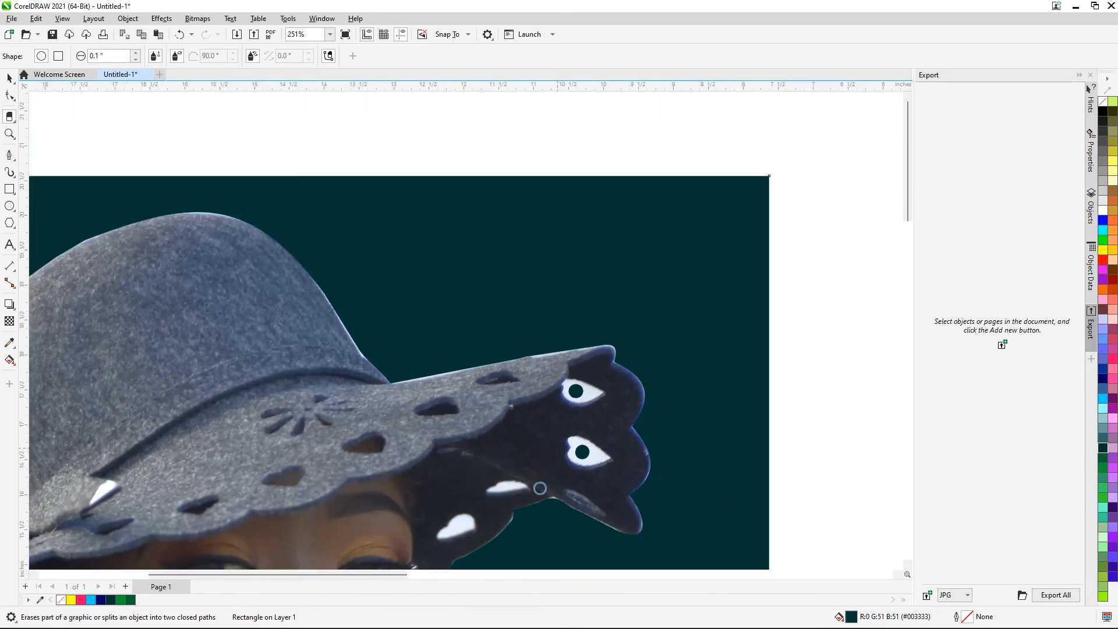
pyautogui.scroll(1, 457, 533)
pyautogui.scroll(3, 457, 494)
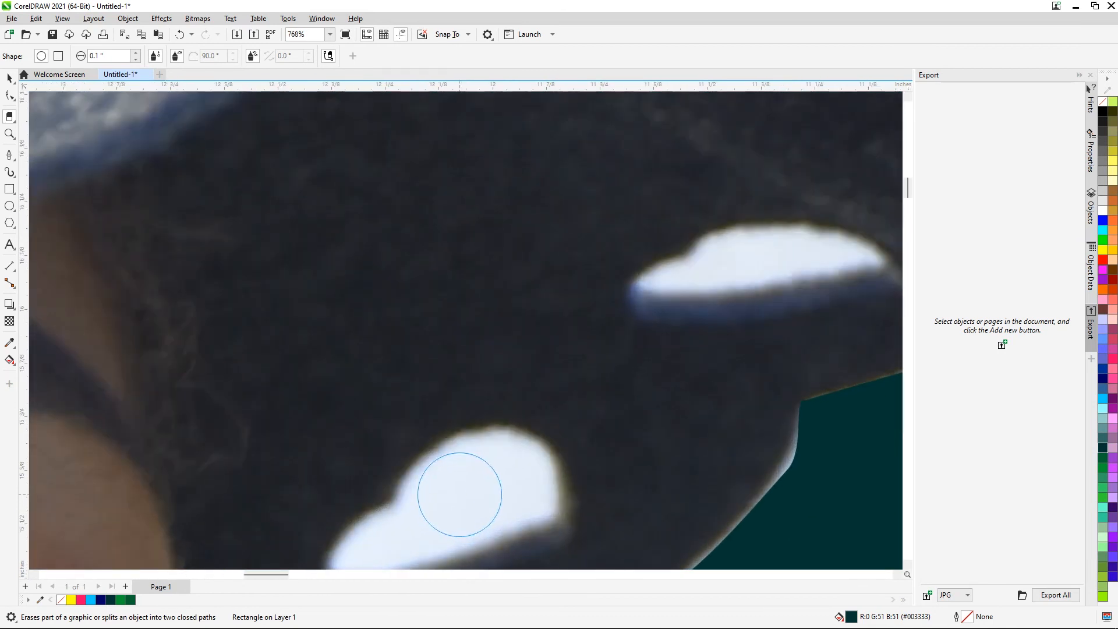
pyautogui.click(461, 494)
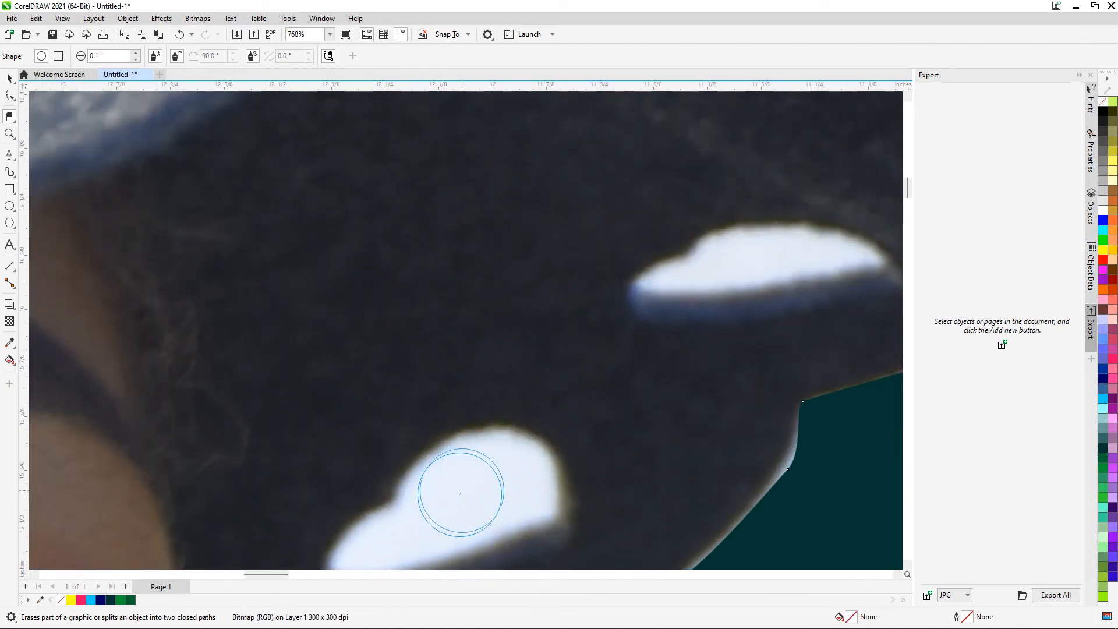
pyautogui.click(460, 494)
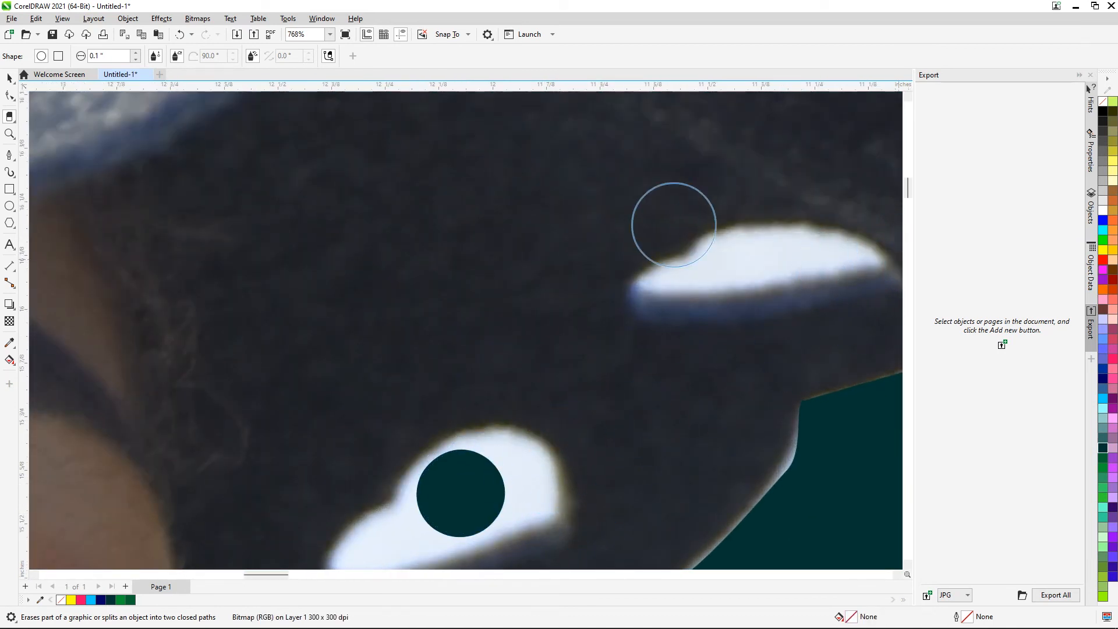
# Set the eraser nib size to 0.01 inch and erase a small spot in the narrow white cut-out above the brim's lower edge
pyautogui.press('Tab')
pyautogui.click(137, 59)
pyautogui.click(136, 59)
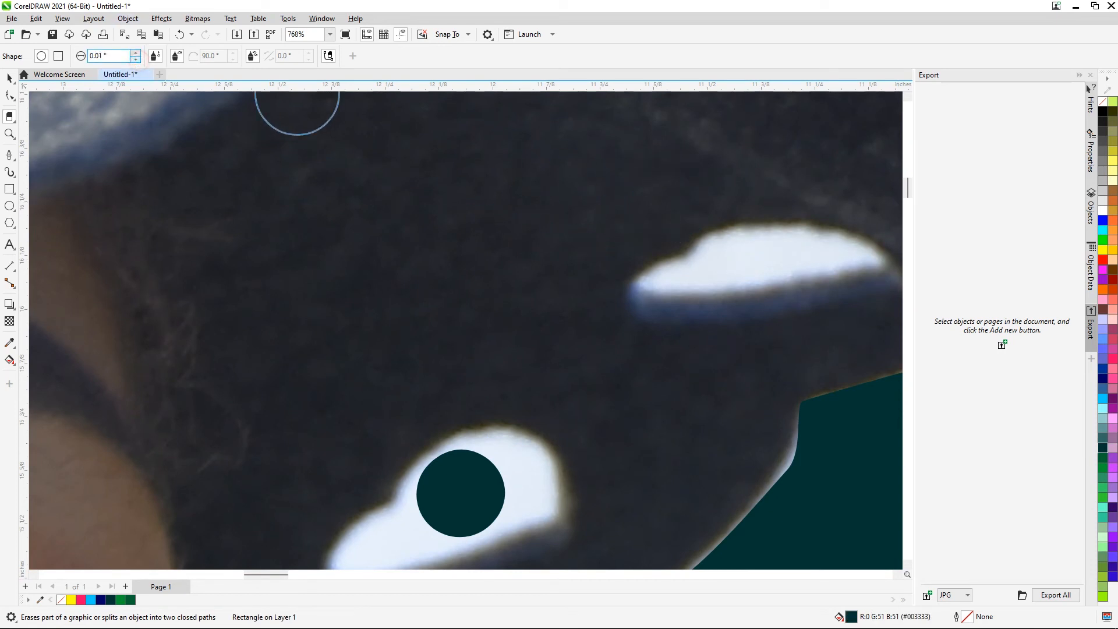
pyautogui.press('Tab')
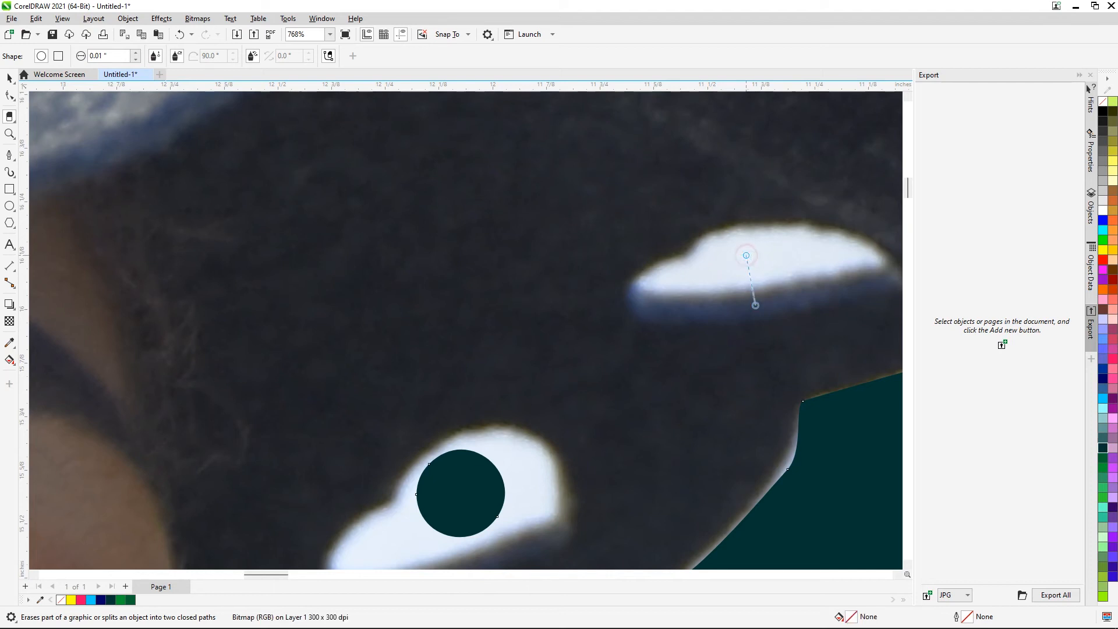
pyautogui.click(747, 254)
pyautogui.scroll(-2, 518, 252)
pyautogui.scroll(-5, 517, 252)
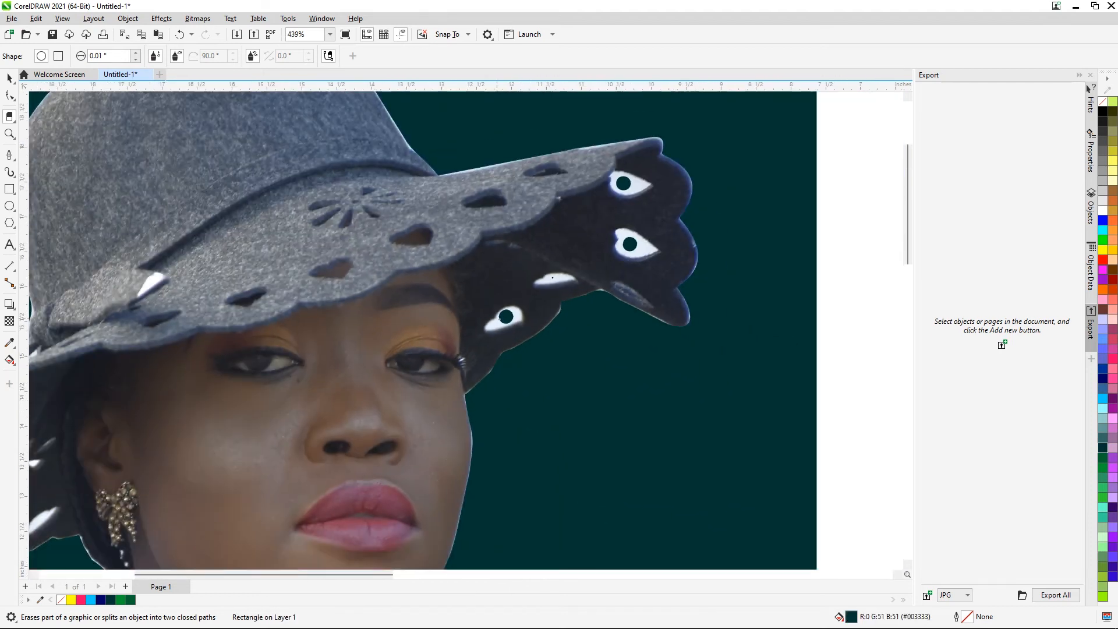
# Erase a small spot inside each of the two large white cut-outs in the brim on the earring side
pyautogui.scroll(6, 146, 451)
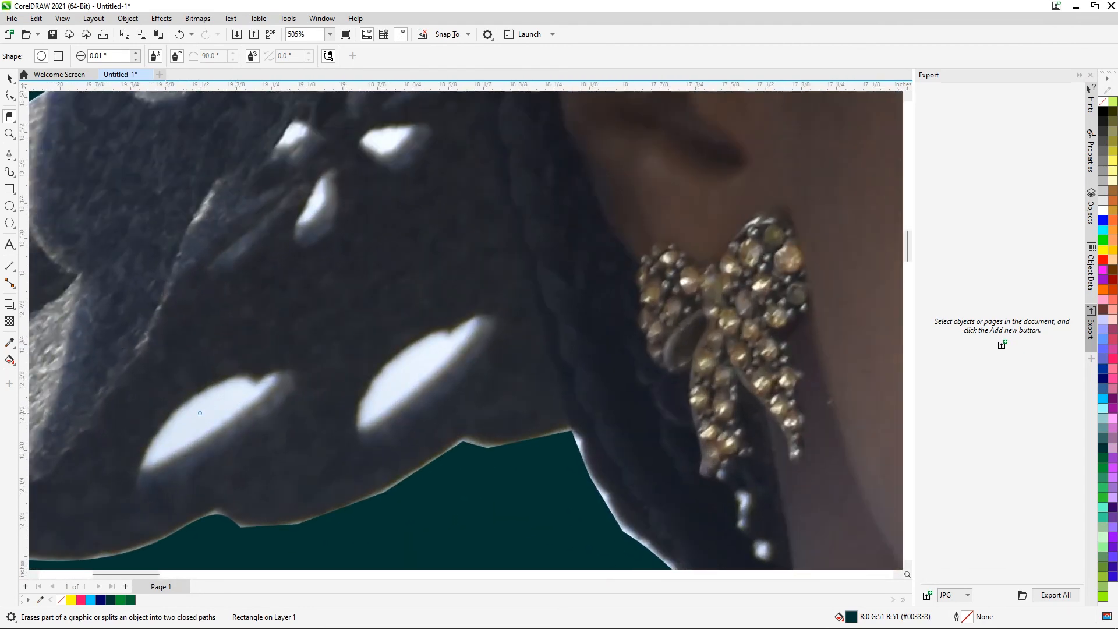
pyautogui.click(200, 413)
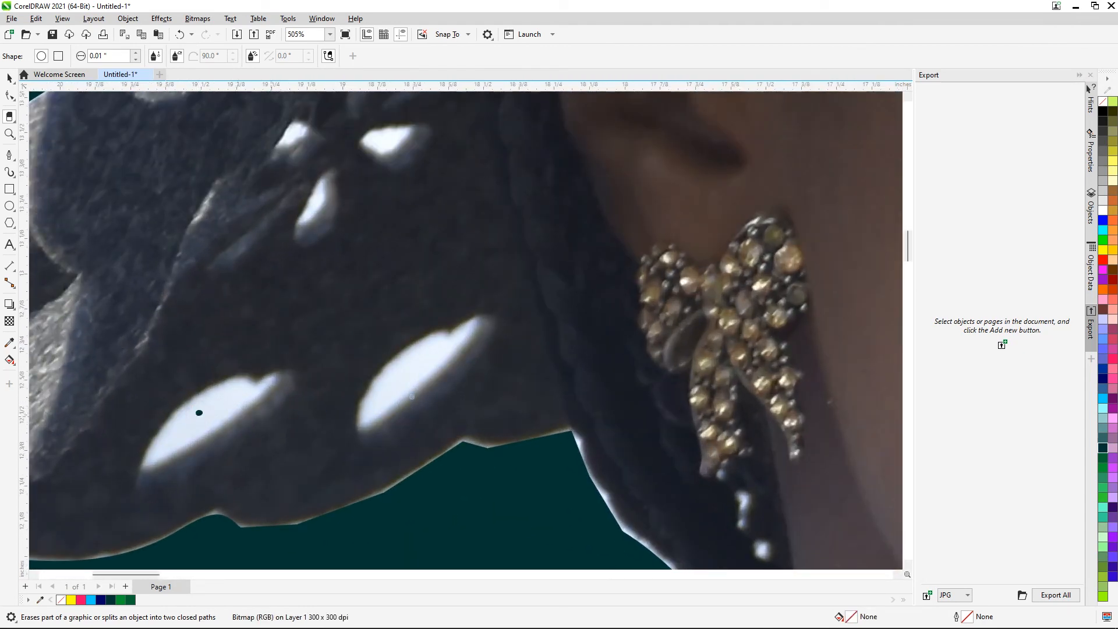
pyautogui.click(413, 360)
pyautogui.click(408, 368)
pyautogui.scroll(-5, 621, 322)
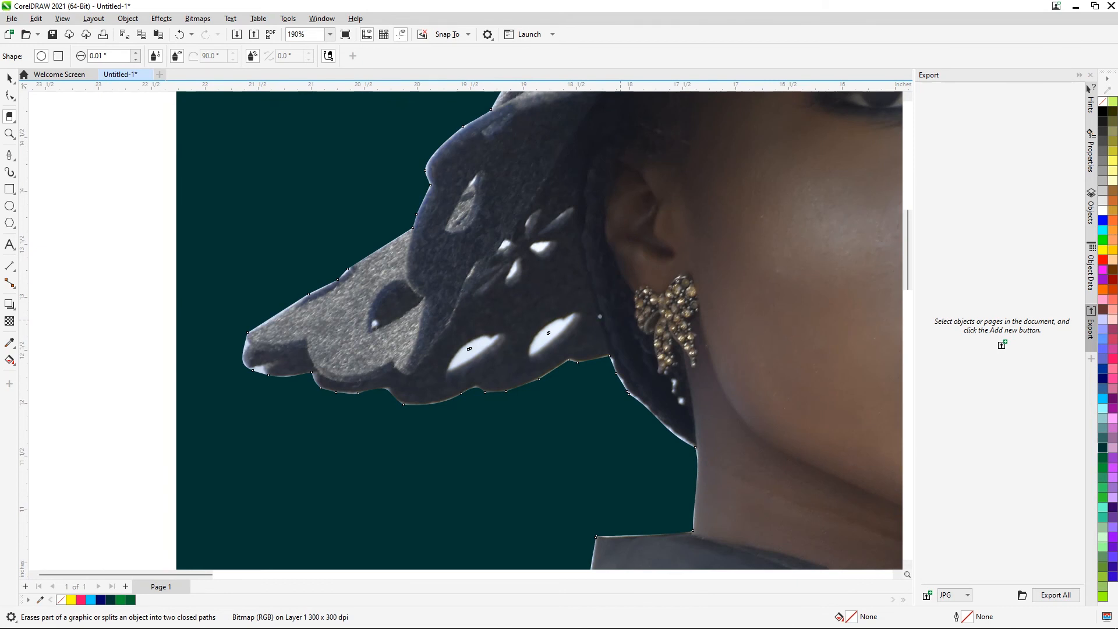
# Erase a small spot inside each of the three white petal-shaped cut-outs in the brim beside the ear
pyautogui.scroll(5, 538, 263)
pyautogui.click(541, 226)
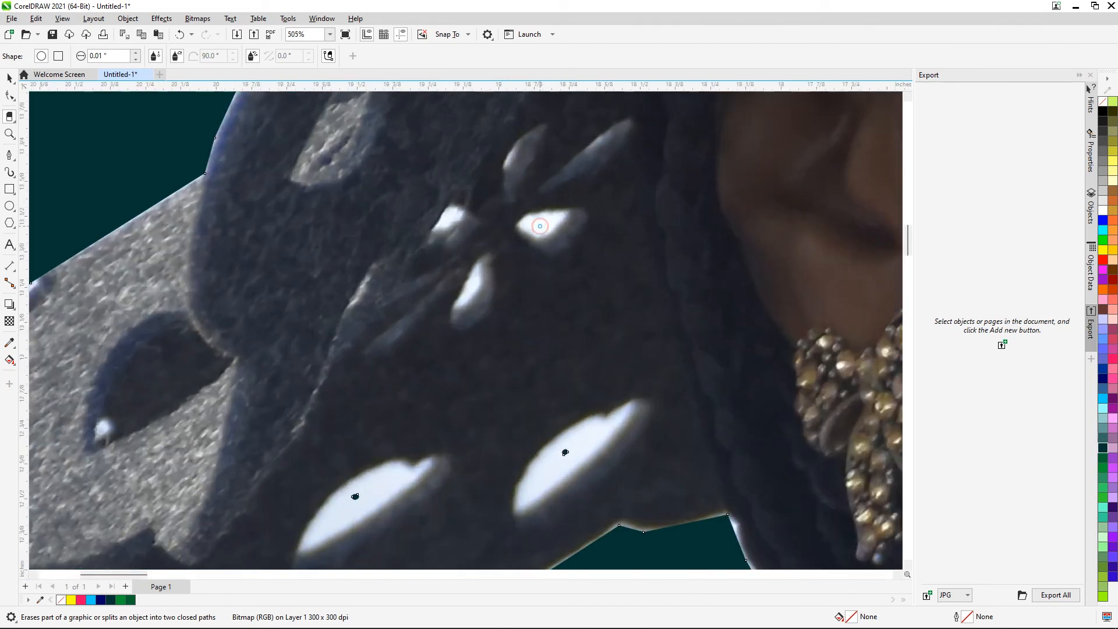
pyautogui.click(471, 285)
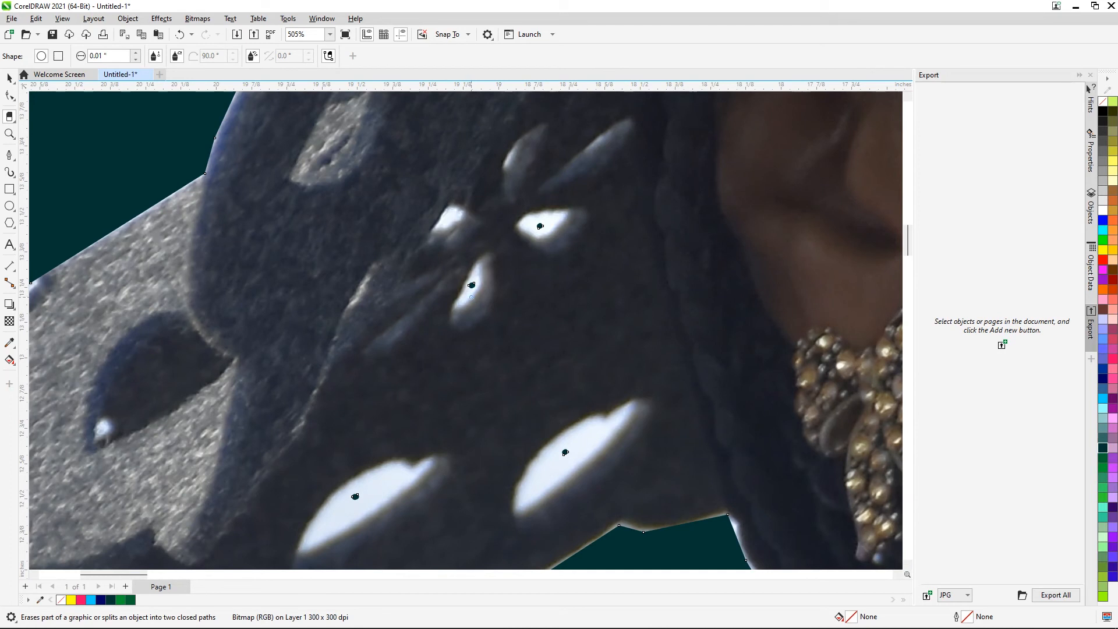
pyautogui.click(450, 218)
pyautogui.scroll(-10, 496, 263)
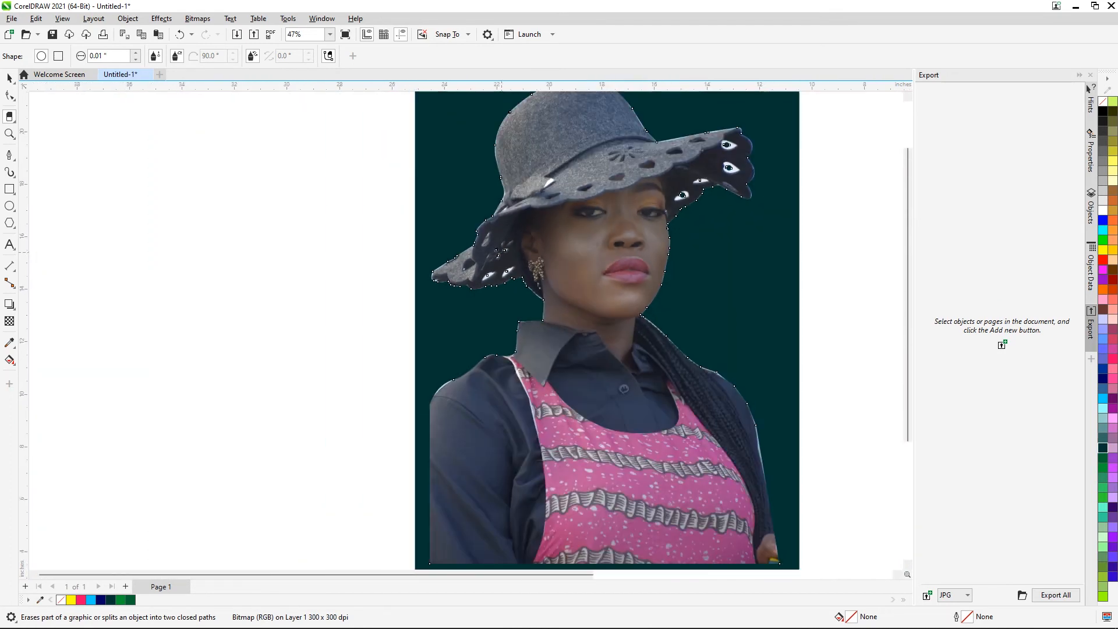
# Move the nodes of the erased opening in the lower heart-shaped cut-out outward to match the white area's edge
pyautogui.scroll(5, 719, 165)
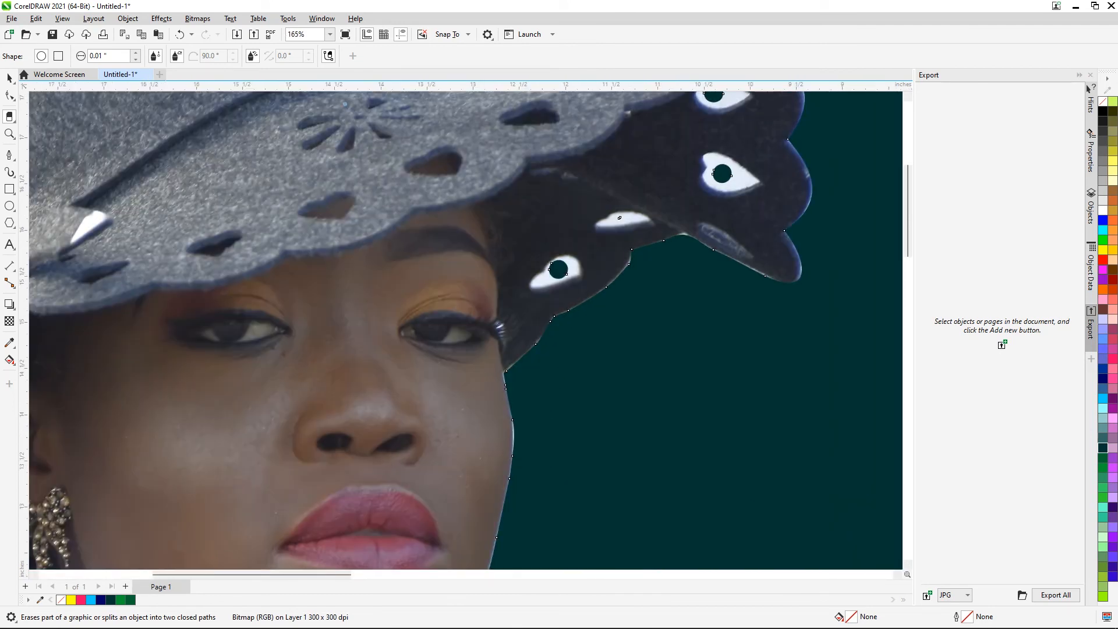
pyautogui.click(9, 94)
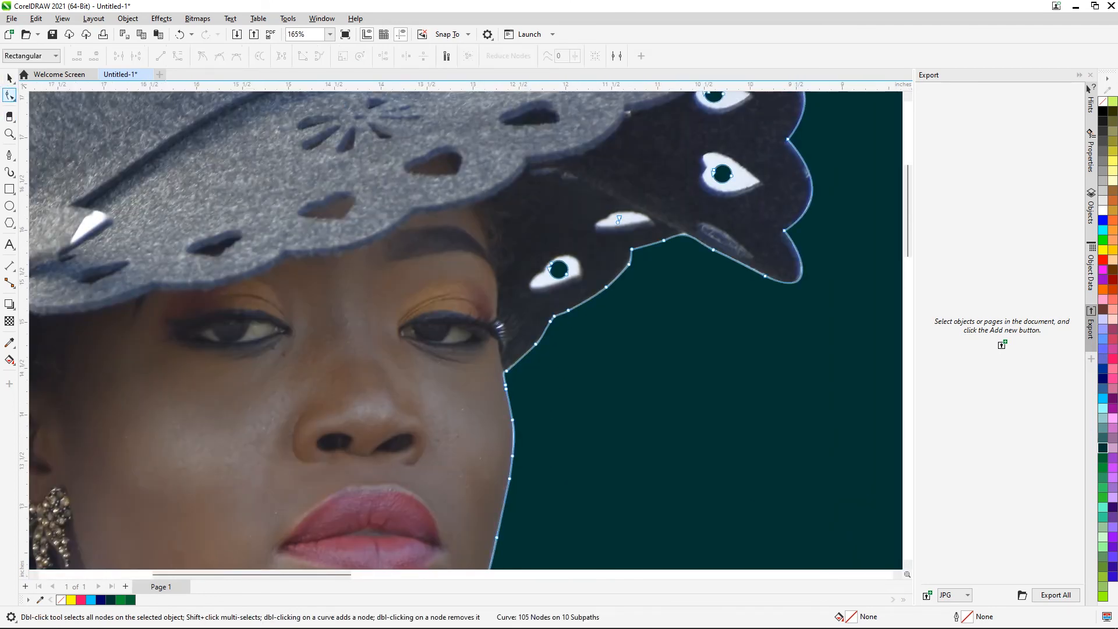
pyautogui.scroll(3, 618, 219)
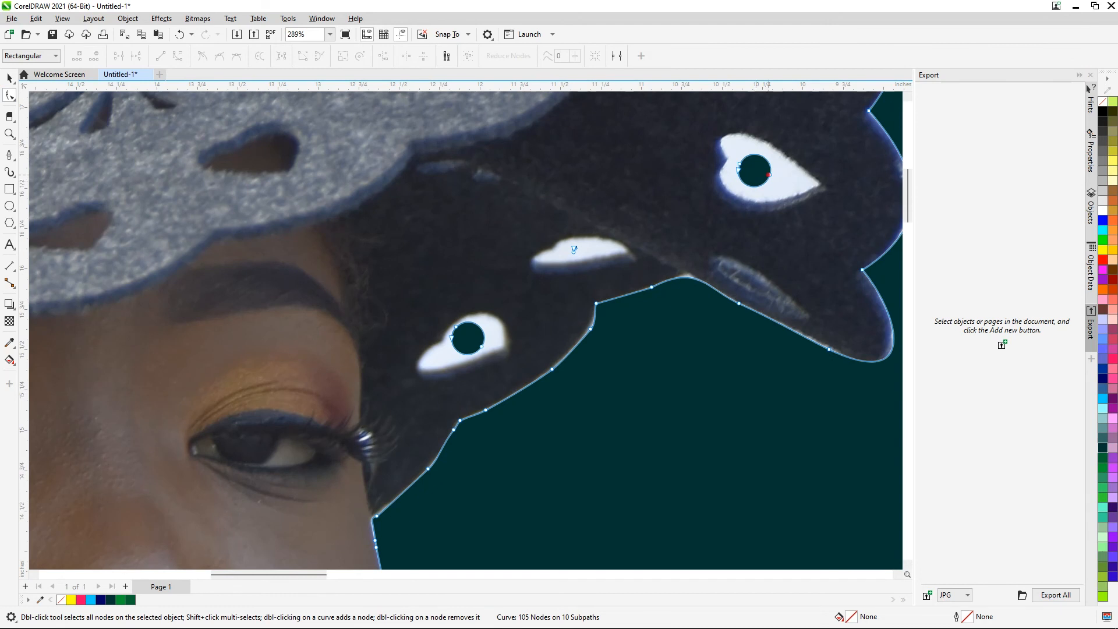
pyautogui.moveTo(770, 174); pyautogui.dragTo(808, 184)
pyautogui.scroll(5, 573, 249)
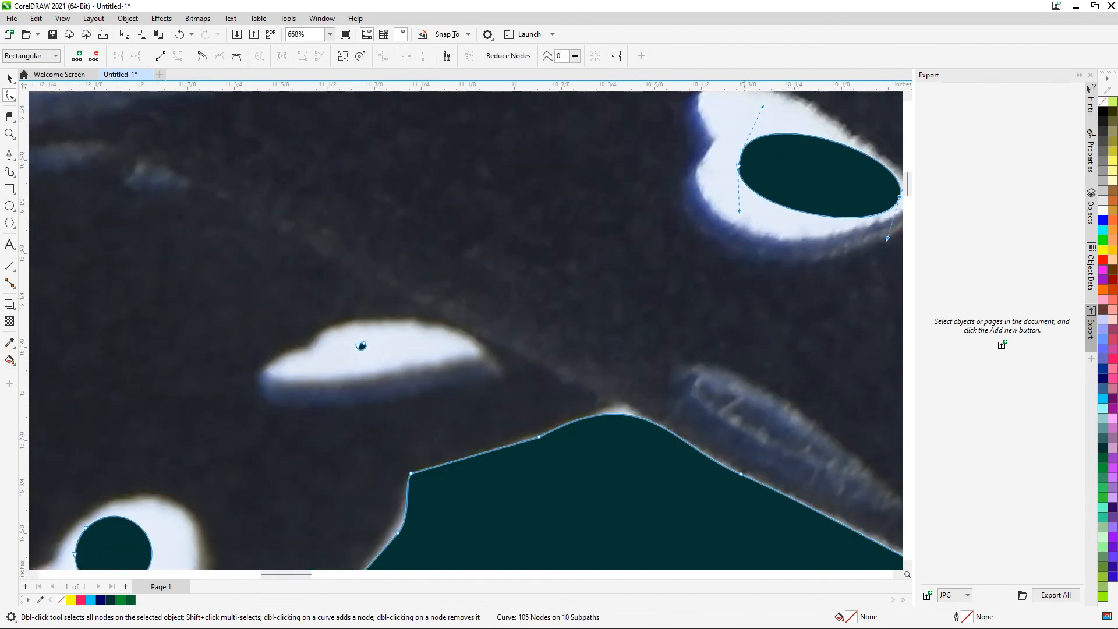
pyautogui.moveTo(741, 151); pyautogui.dragTo(720, 211)
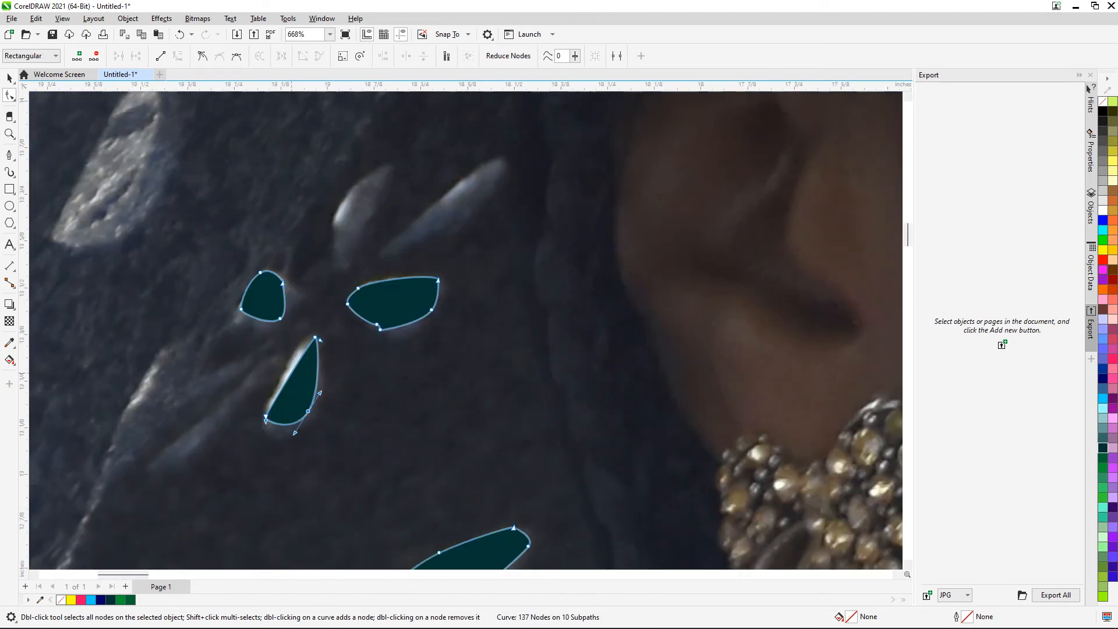
# Curve the edge of the erased opening in the lowest petal cut-out over its white sliver, then return to the Pick tool
pyautogui.moveTo(291, 371); pyautogui.dragTo(294, 368)
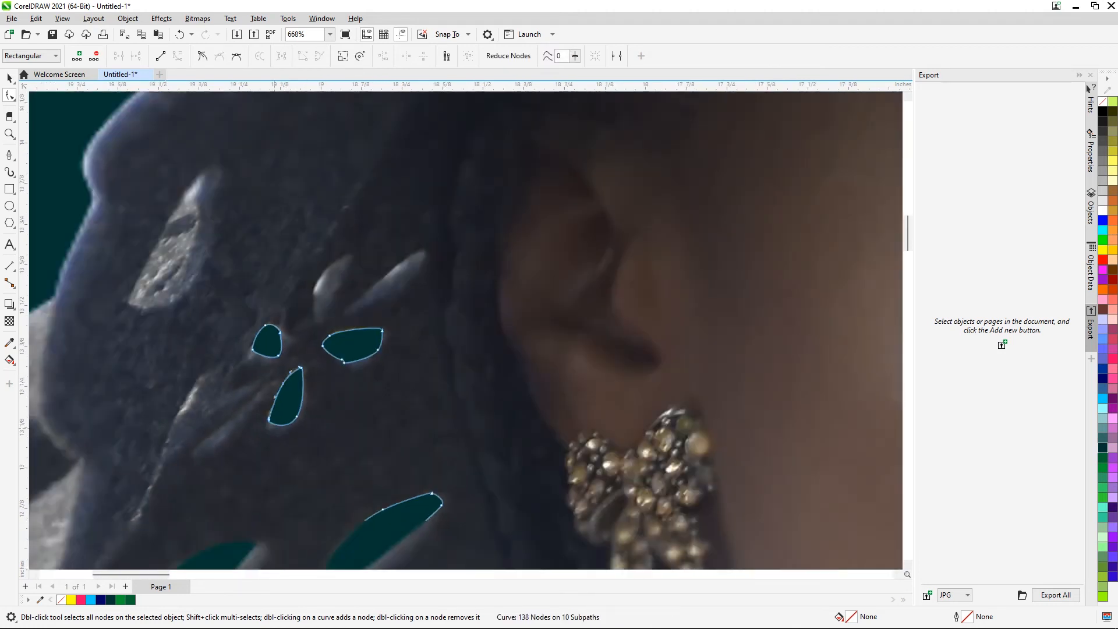
pyautogui.scroll(-10, 304, 357)
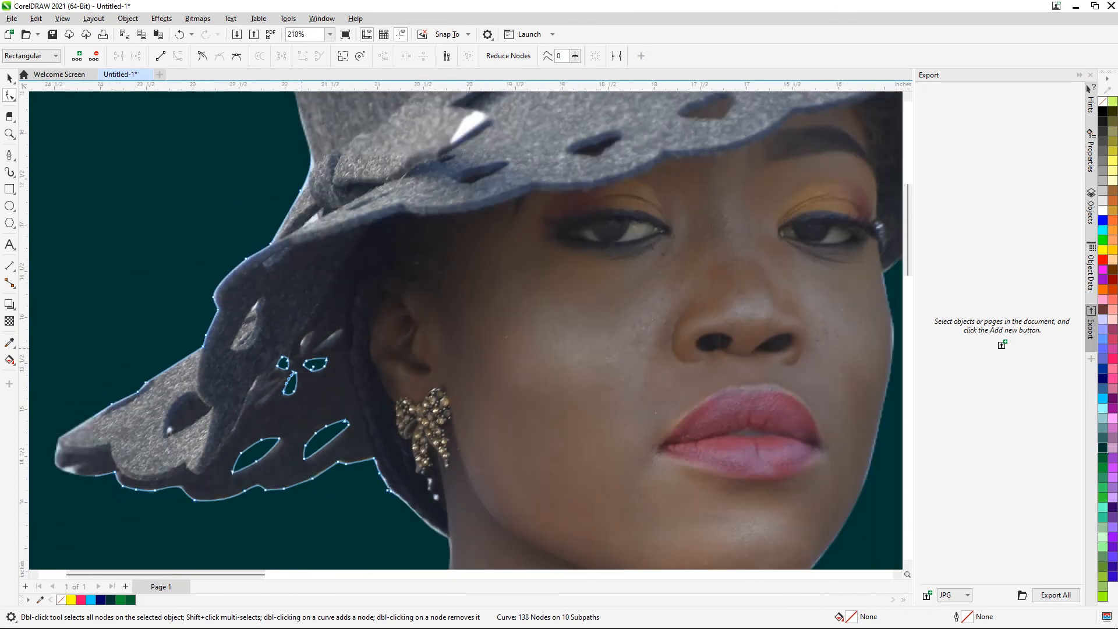
pyautogui.press('space')
pyautogui.press('Tab')
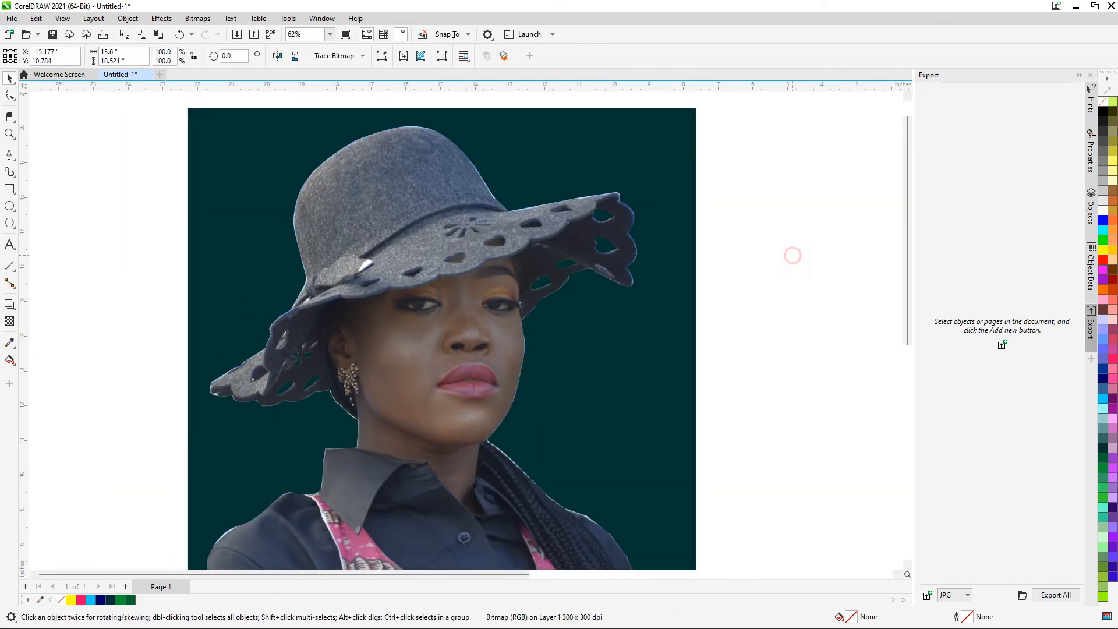
# Change the fill of the backdrop rectangle behind the portrait to cyan (#00FFFF)
pyautogui.click(792, 255)
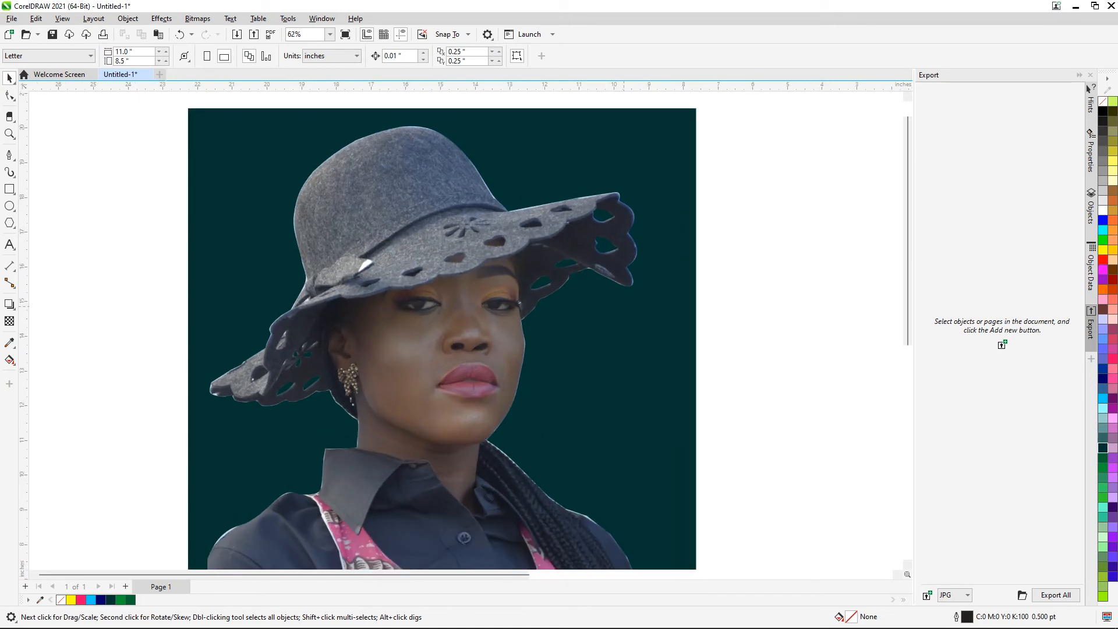
pyautogui.click(608, 377)
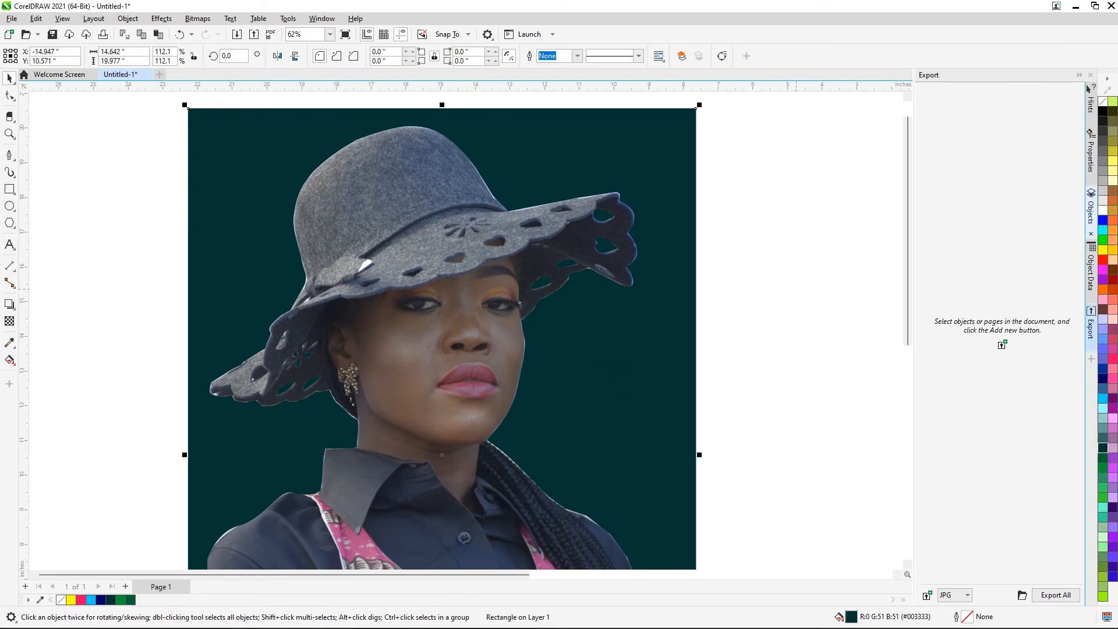
pyautogui.click(1104, 230)
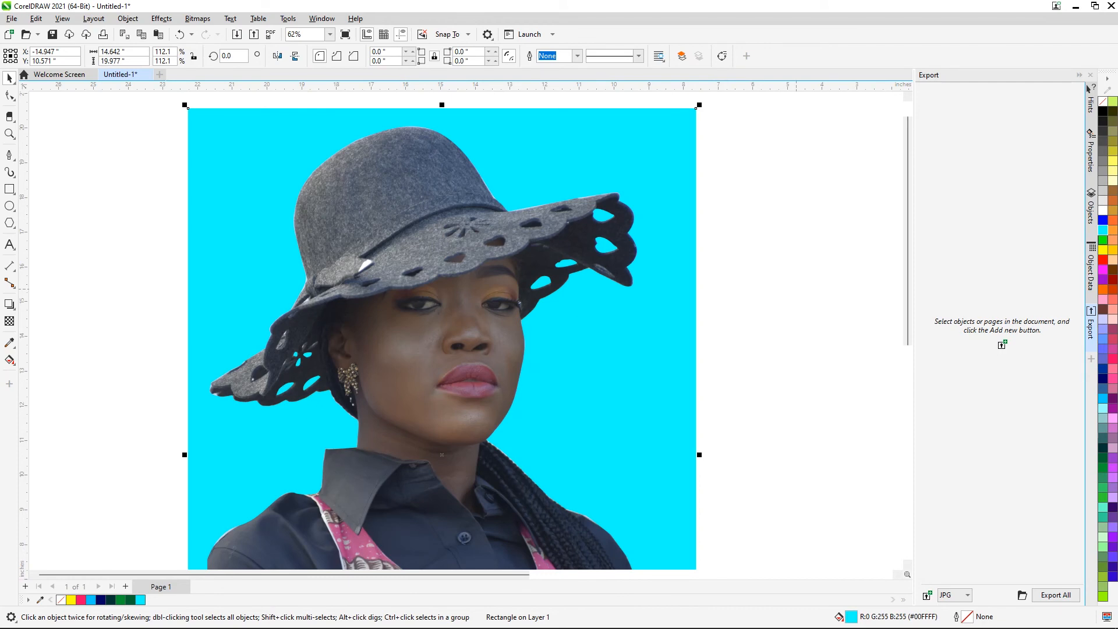
# Examine the cut-out portrait against the cyan backdrop, as a whole and around the hat brim openings, leaving nothing selected
pyautogui.scroll(-4, 466, 326)
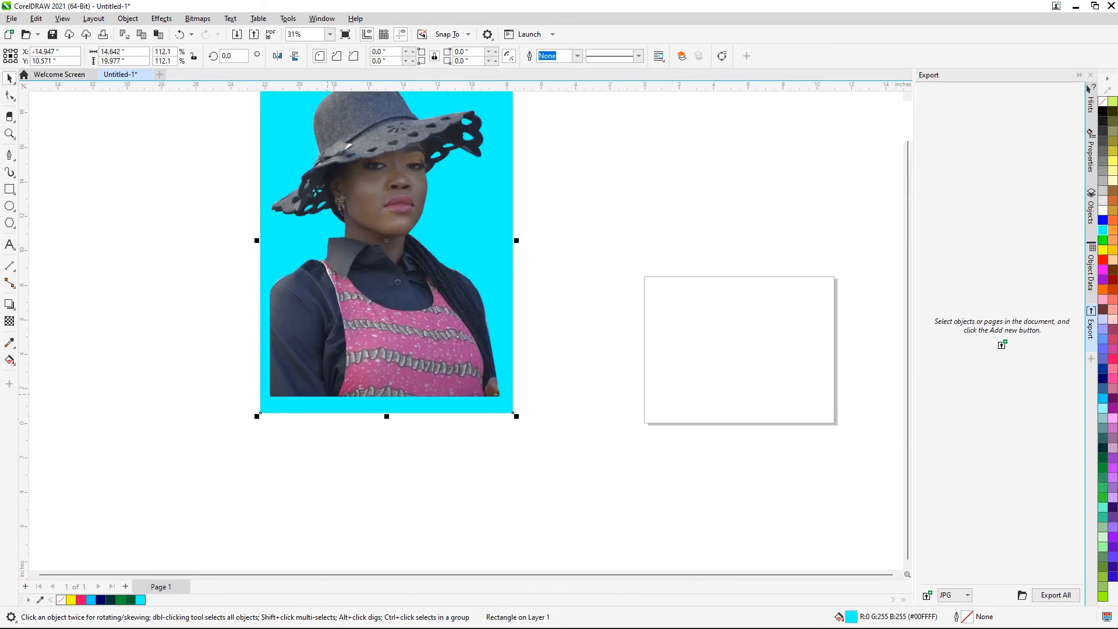
pyautogui.scroll(-2, 325, 341)
pyautogui.scroll(2, 315, 265)
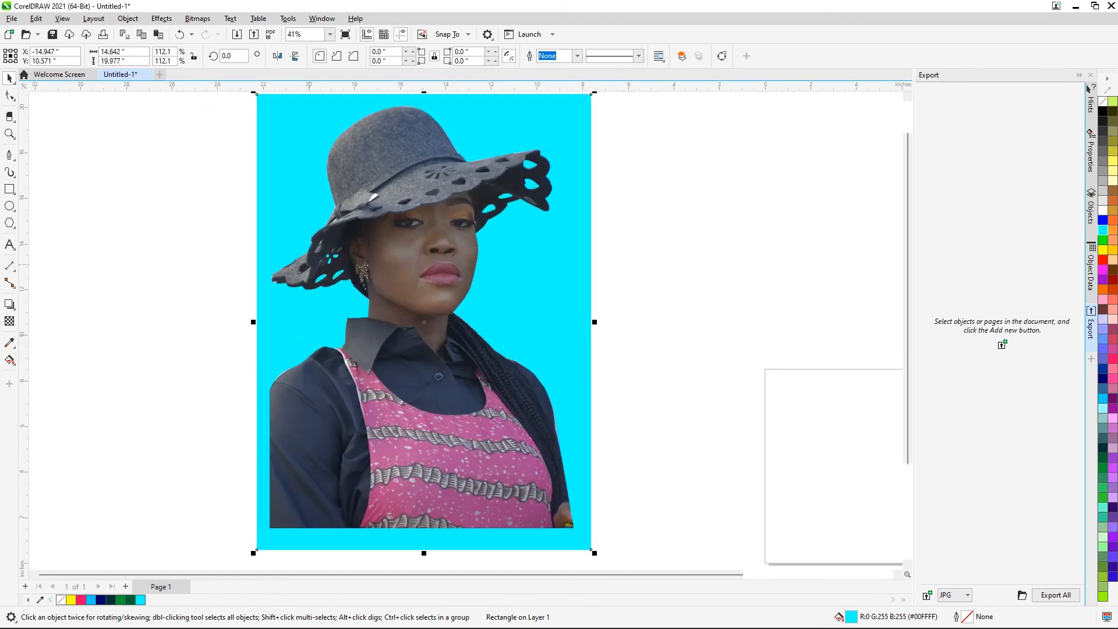
pyautogui.scroll(3, 301, 182)
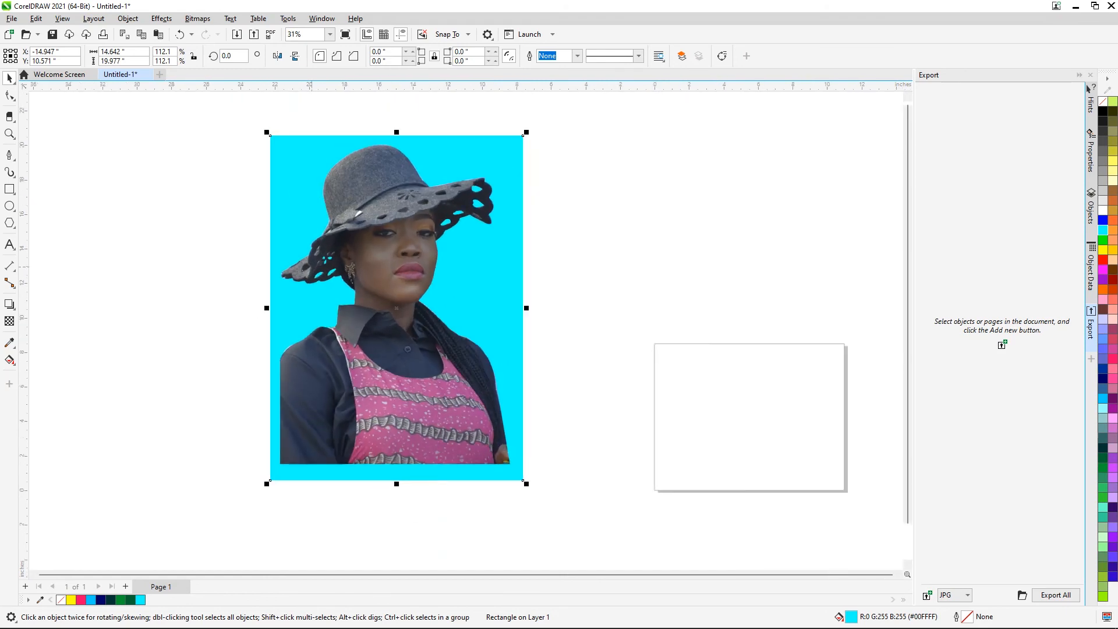
pyautogui.scroll(-5, 316, 203)
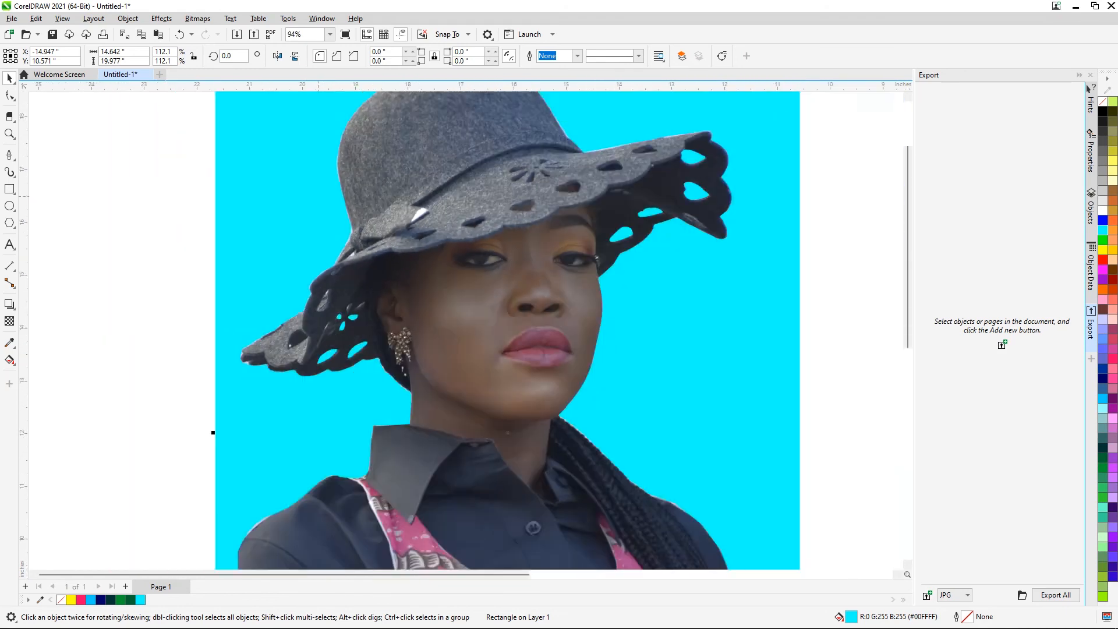
pyautogui.scroll(5, 315, 206)
pyautogui.scroll(-4, 305, 207)
pyautogui.click(153, 360)
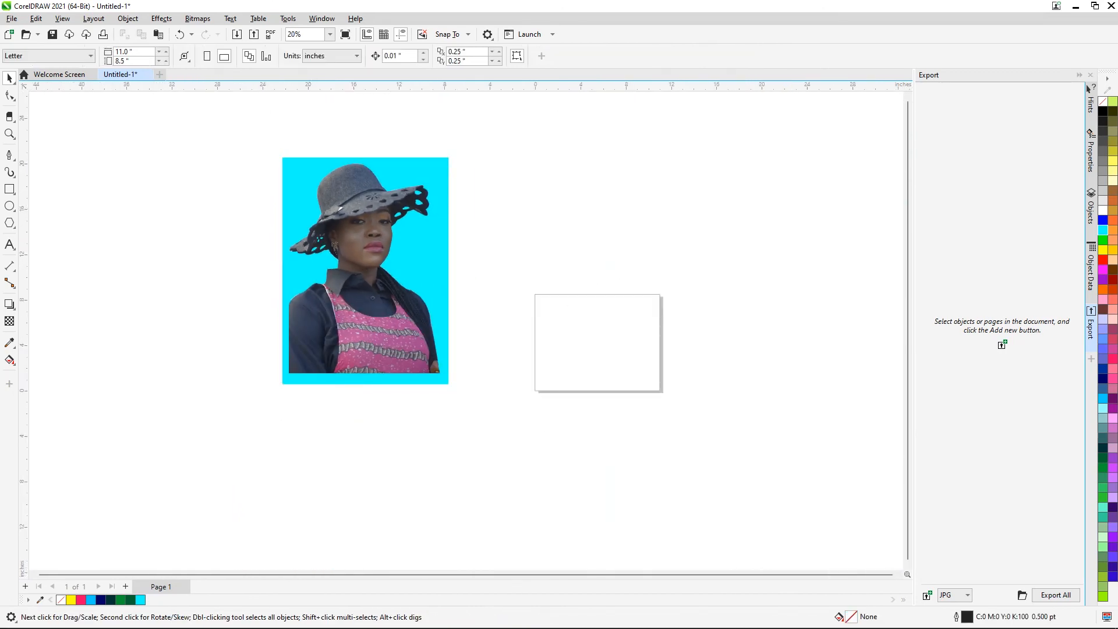
# Draw a light grey rectangle about 14.6 by 6.4 inches across the backdrop's lower part and move it to the empty area above the page
pyautogui.press('F6')
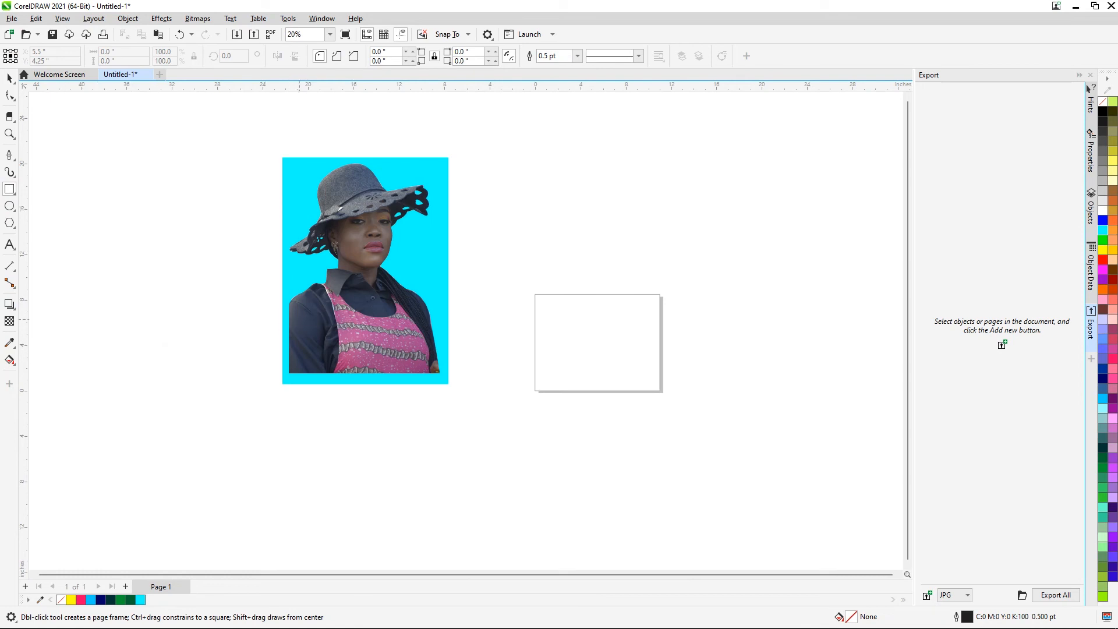
pyautogui.moveTo(283, 312); pyautogui.dragTo(449, 384)
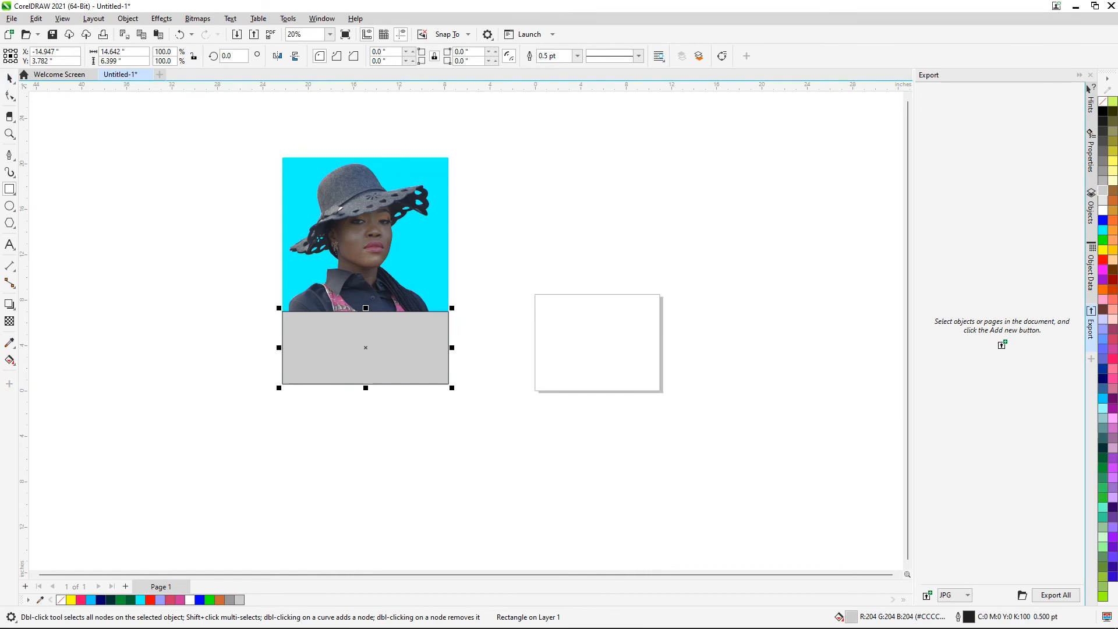
pyautogui.click(9, 77)
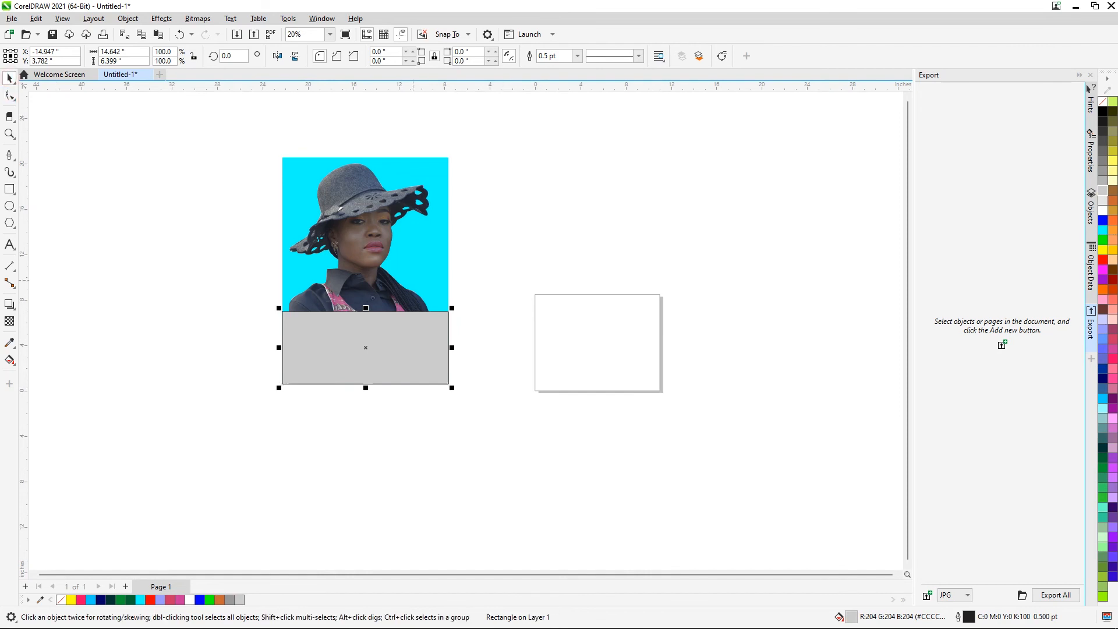
pyautogui.moveTo(391, 342); pyautogui.dragTo(624, 234)
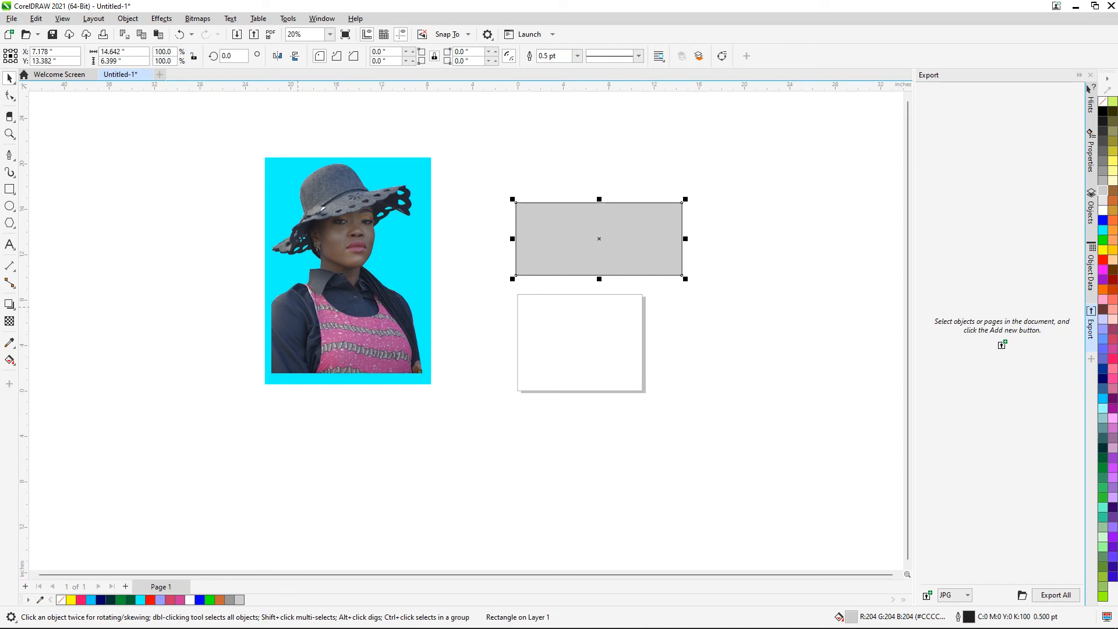
# Inspect the portrait's edges around the hat brim, face and braids against the cyan backdrop, both close up and as a whole
pyautogui.scroll(4, 297, 253)
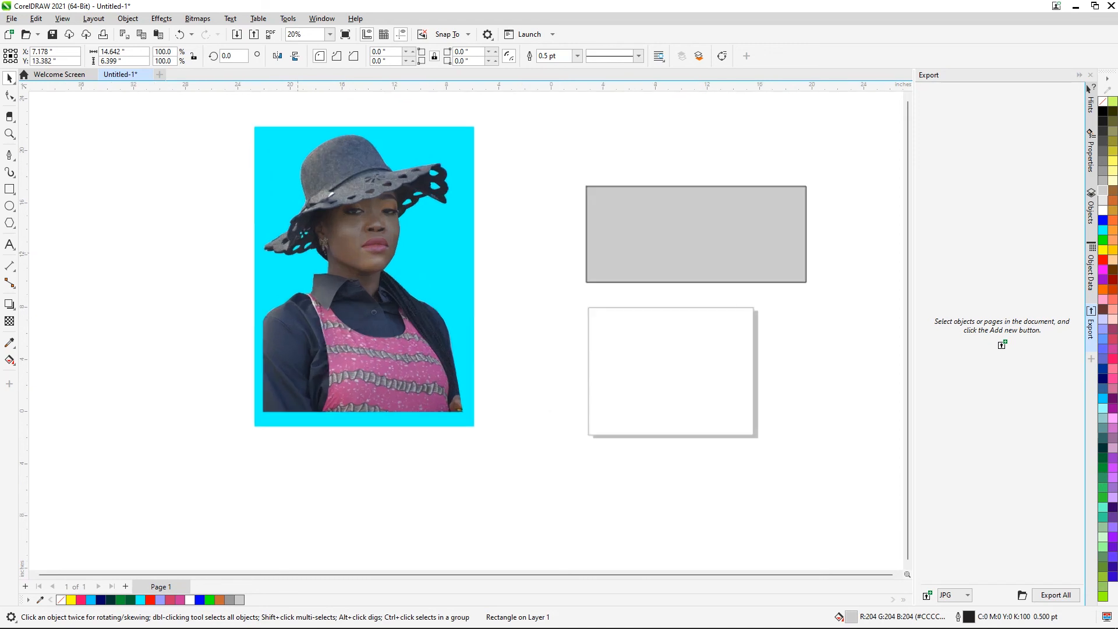
pyautogui.scroll(2, 380, 229)
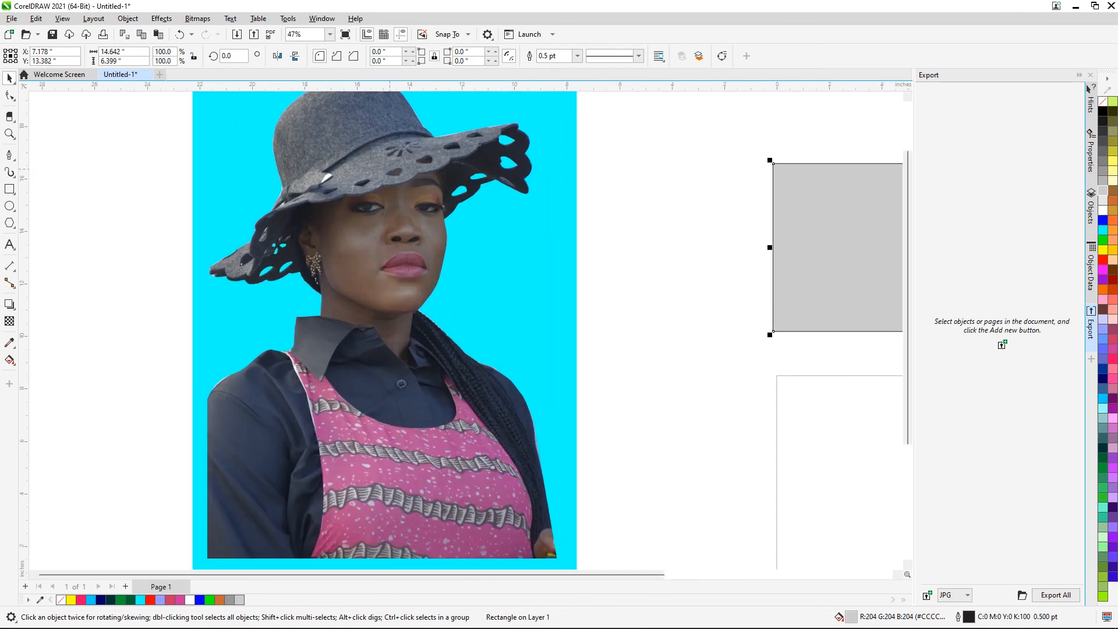
pyautogui.scroll(2, 388, 169)
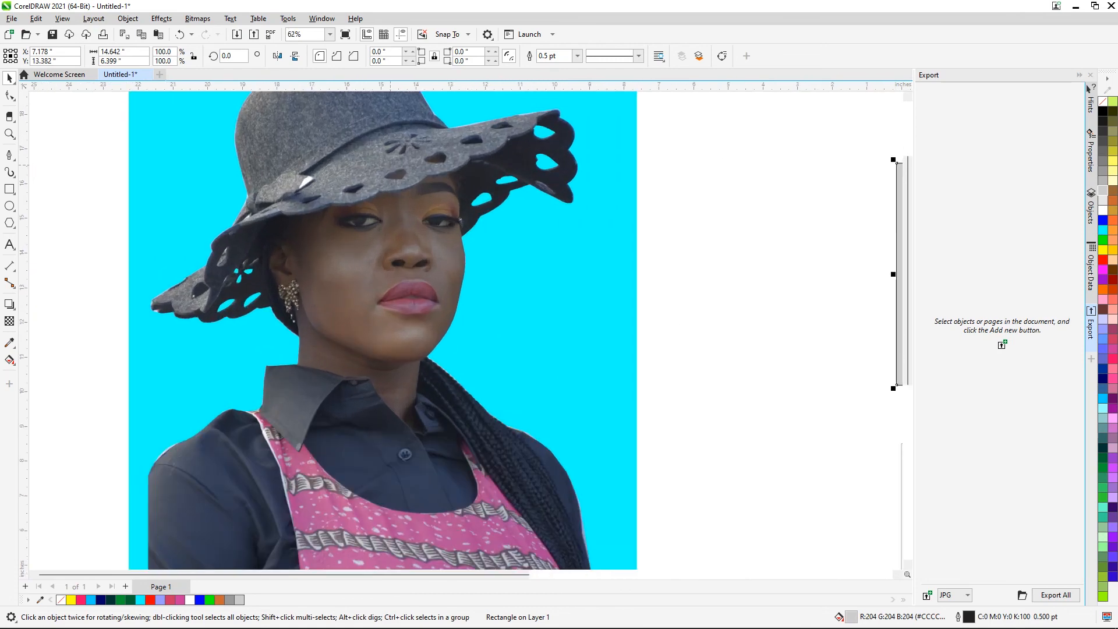
pyautogui.scroll(4, 391, 168)
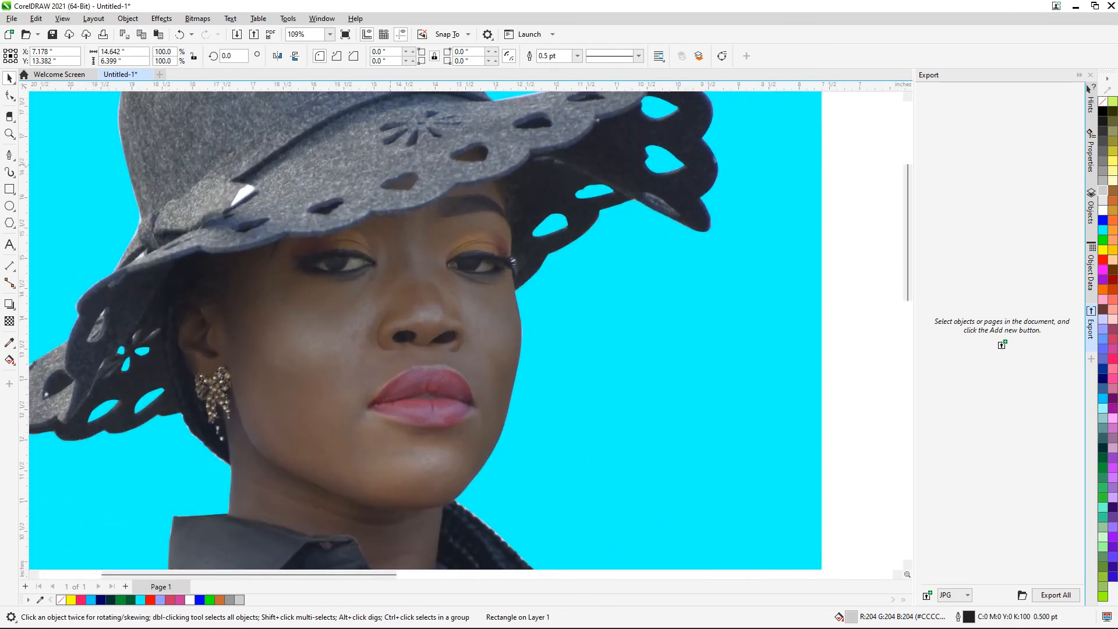
pyautogui.scroll(-6, 389, 168)
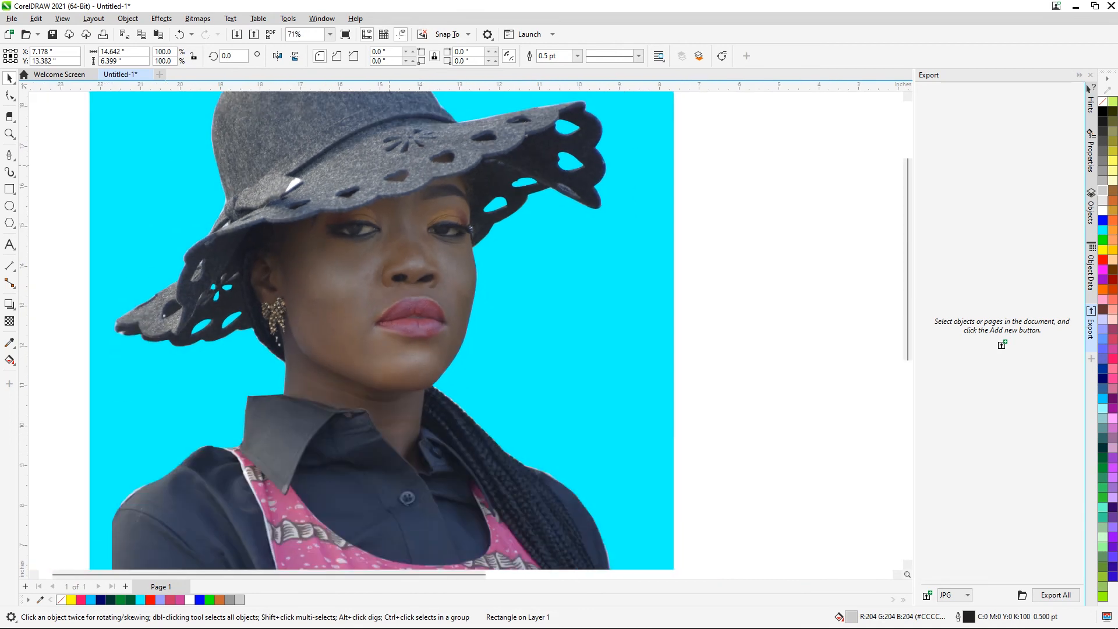
pyautogui.scroll(3, 382, 163)
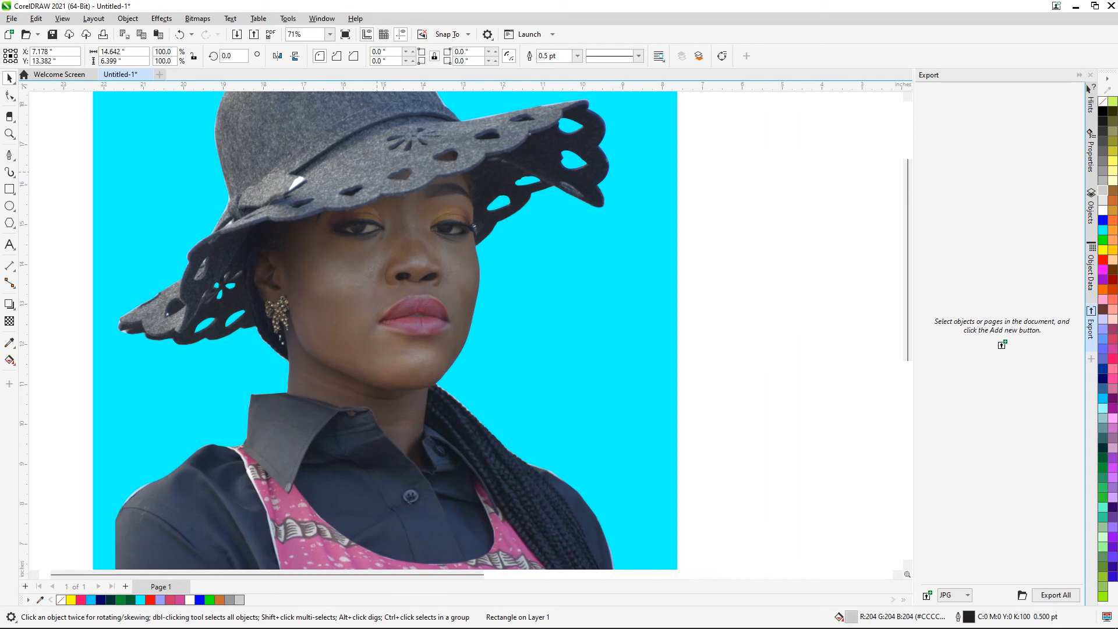
pyautogui.scroll(-1, 376, 171)
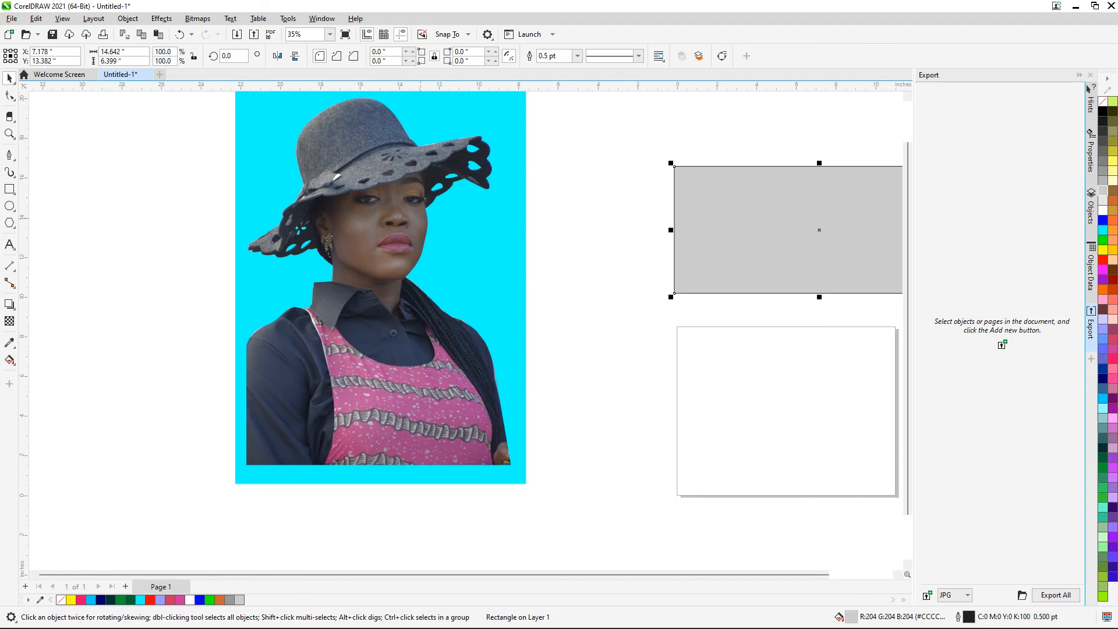
pyautogui.scroll(-1, 424, 229)
pyautogui.scroll(2, 380, 203)
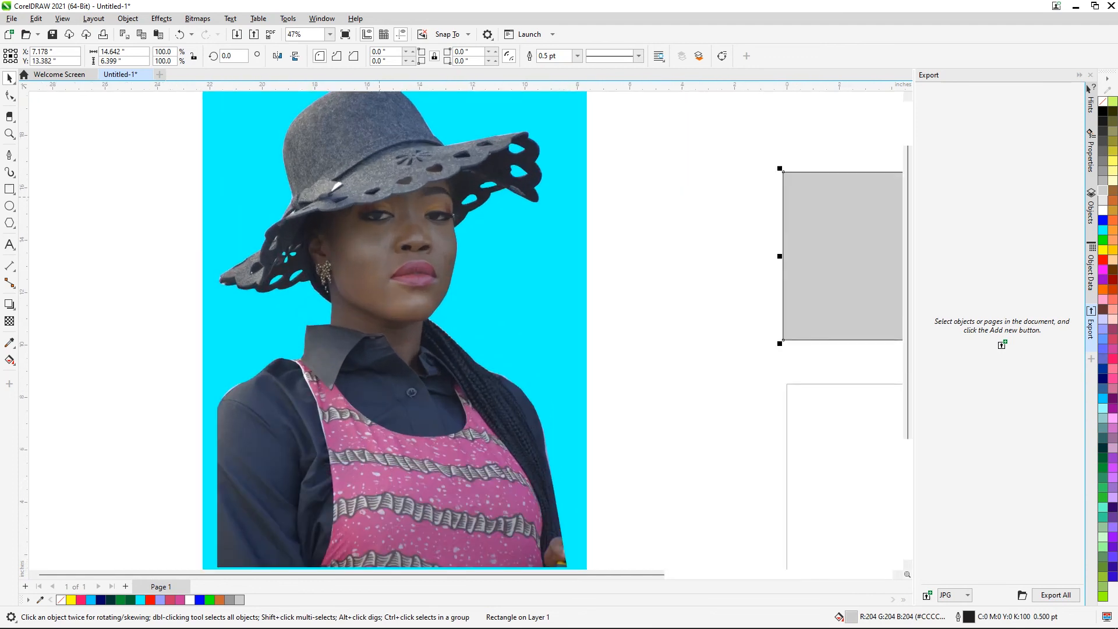
pyautogui.scroll(-2, 381, 203)
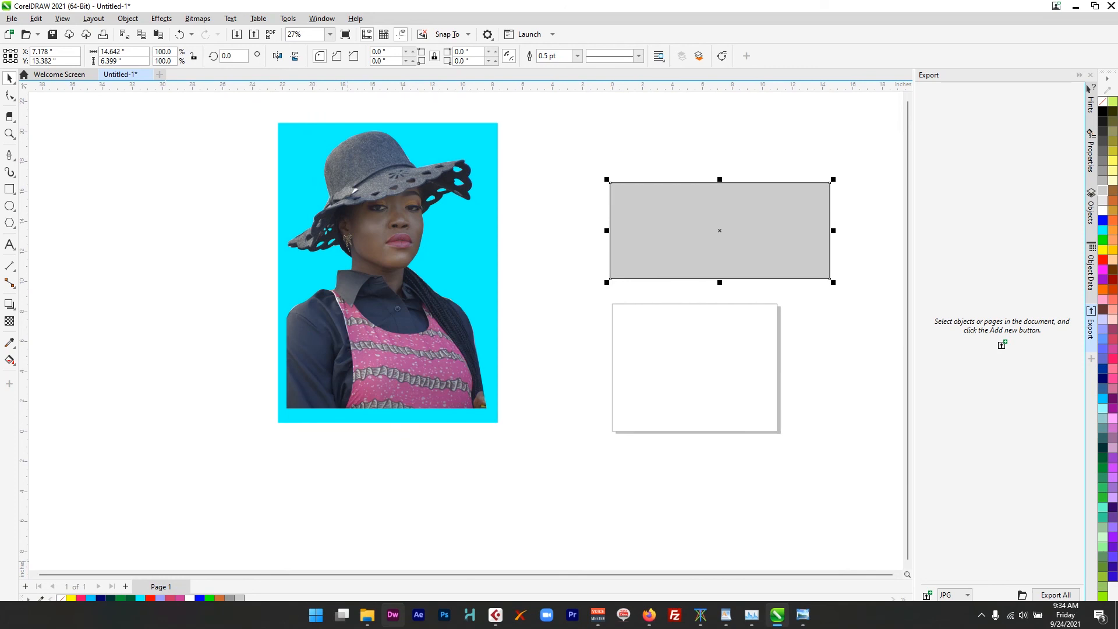
# Bring the original photo _DSC2326 from the QMA DAY 3 folder into the drawing and place it beside the cut-out portrait for comparison
pyautogui.moveTo(804, 614)
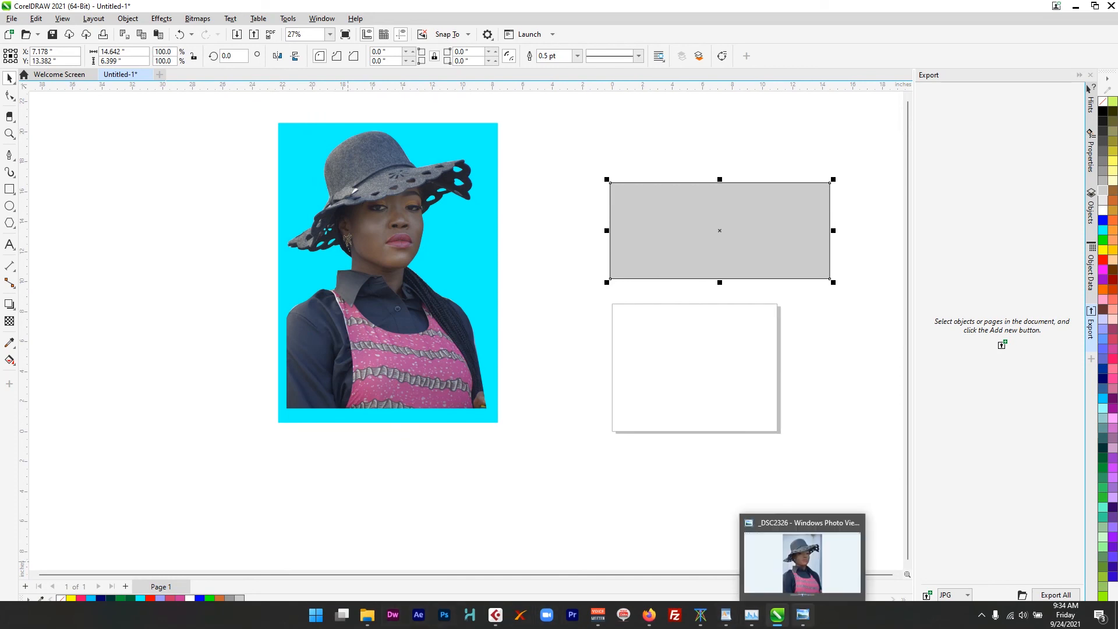
pyautogui.moveTo(367, 615)
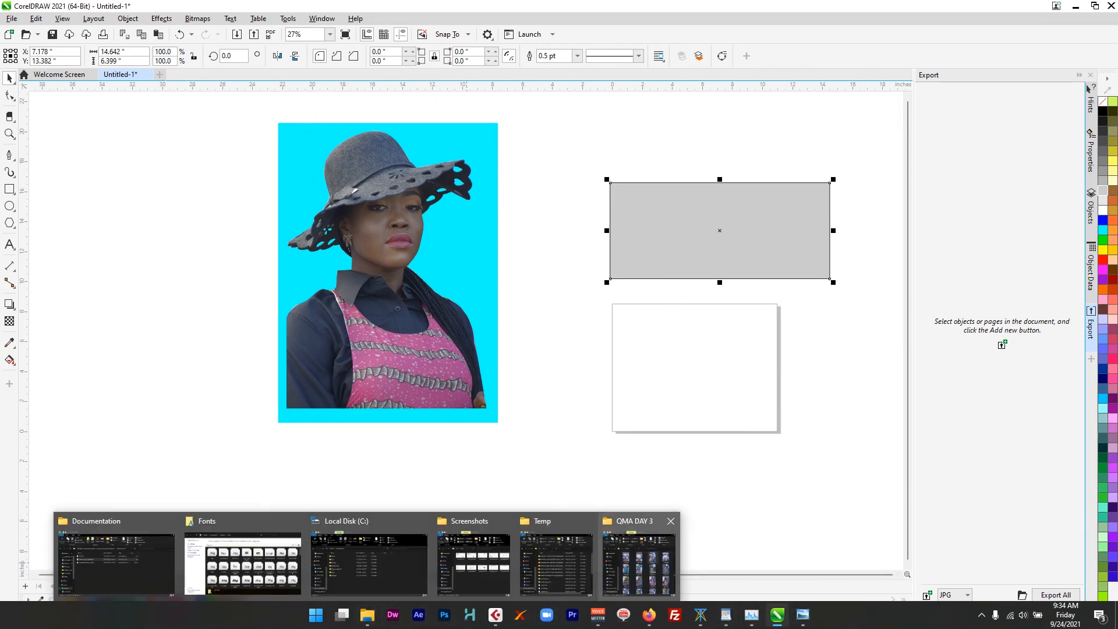
pyautogui.click(639, 560)
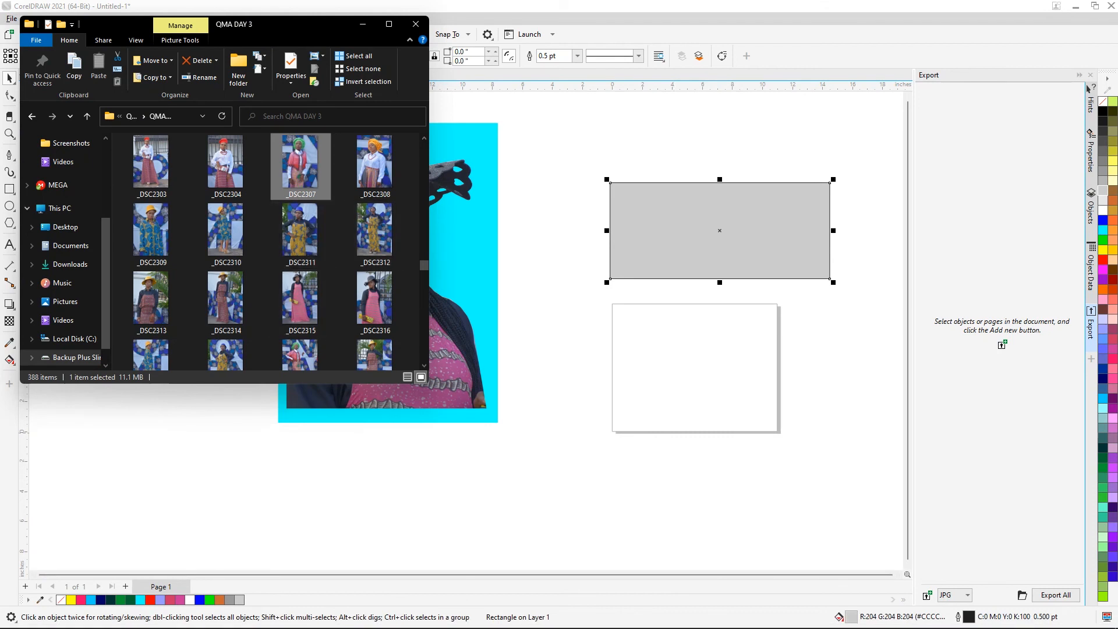
pyautogui.moveTo(804, 615)
pyautogui.click(866, 518)
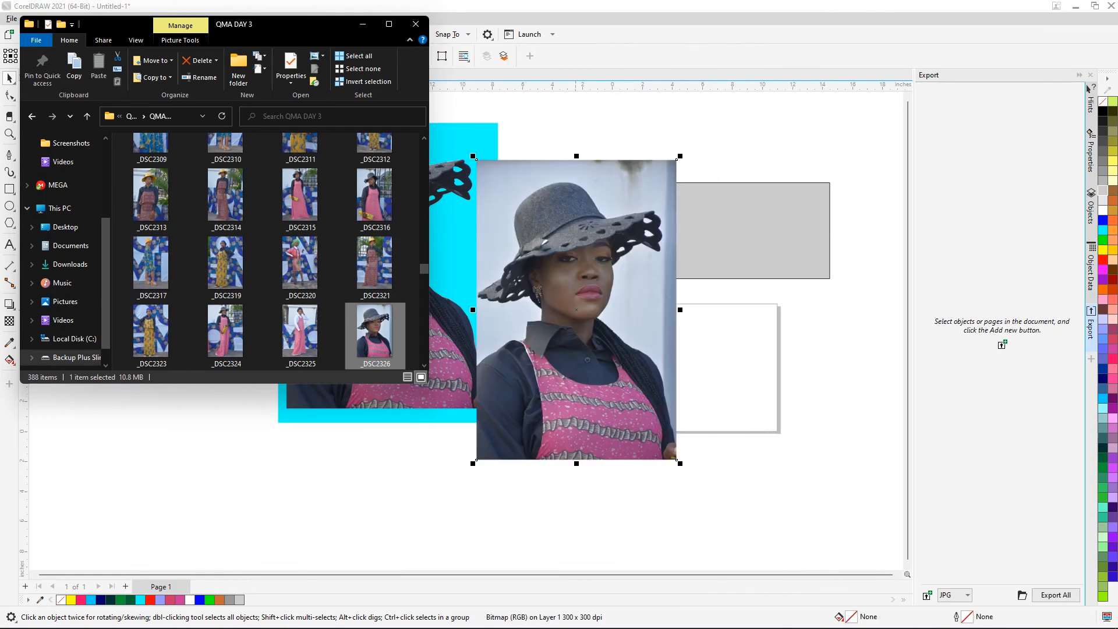
pyautogui.moveTo(584, 274); pyautogui.dragTo(713, 251)
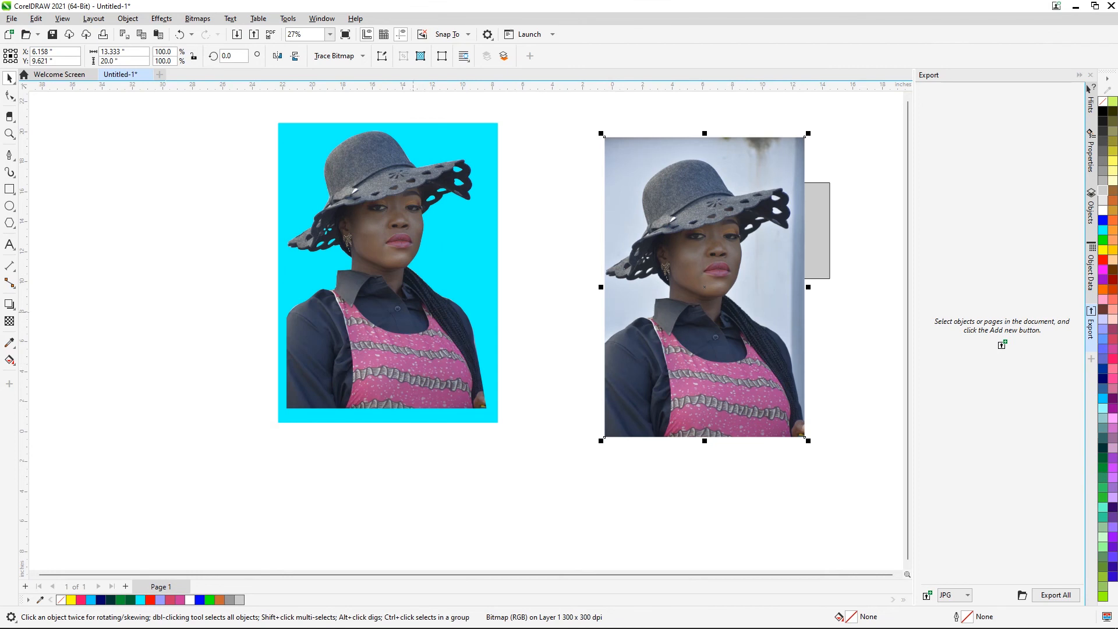
# Scale the cut-out portrait to 99.8% and examine its edge between the hair and neck below the ear
pyautogui.click(345, 140)
pyautogui.moveTo(279, 412); pyautogui.dragTo(280, 412)
pyautogui.click(364, 470)
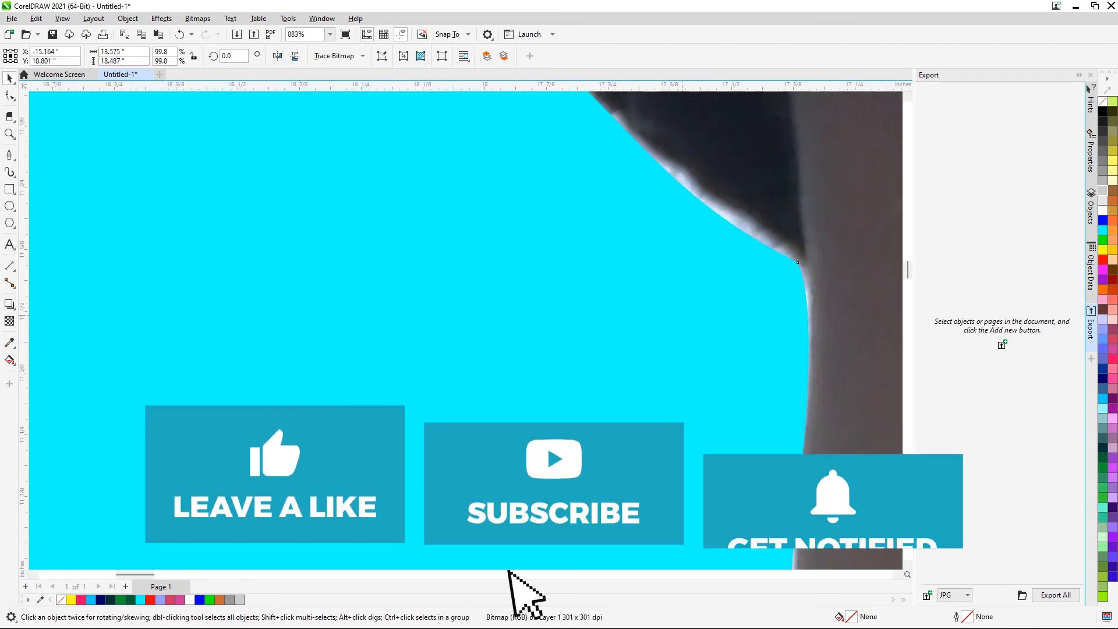
pyautogui.moveTo(544, 263); pyautogui.dragTo(492, 276)
pyautogui.scroll(-1, 492, 276)
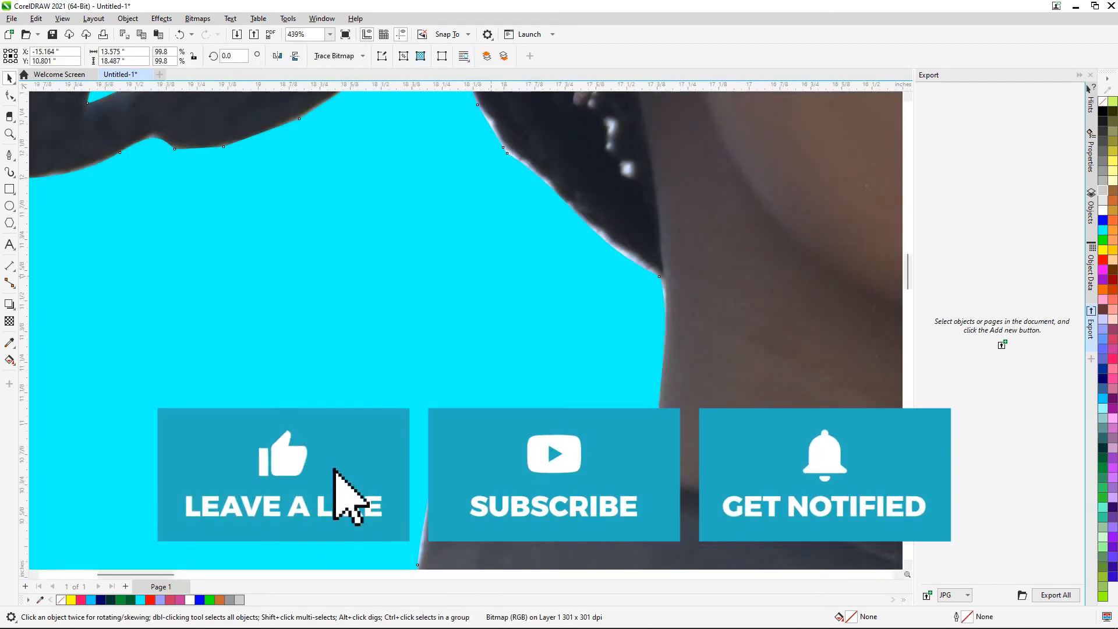
pyautogui.scroll(-4, 262, 326)
pyautogui.scroll(-3, 481, 276)
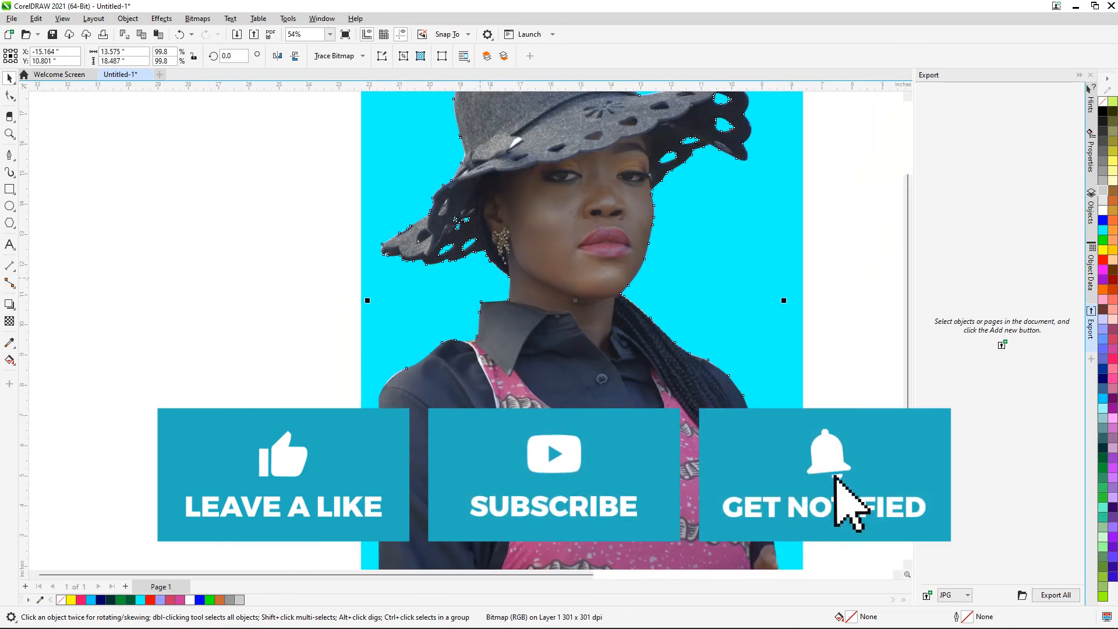
pyautogui.scroll(-2, 474, 279)
pyautogui.scroll(-2, 473, 281)
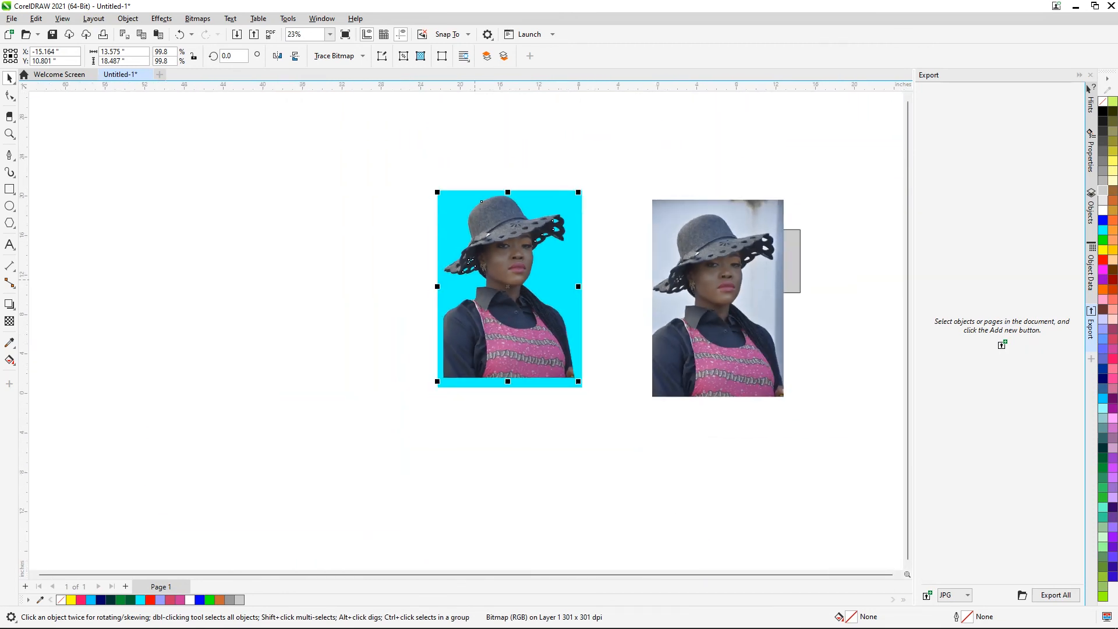